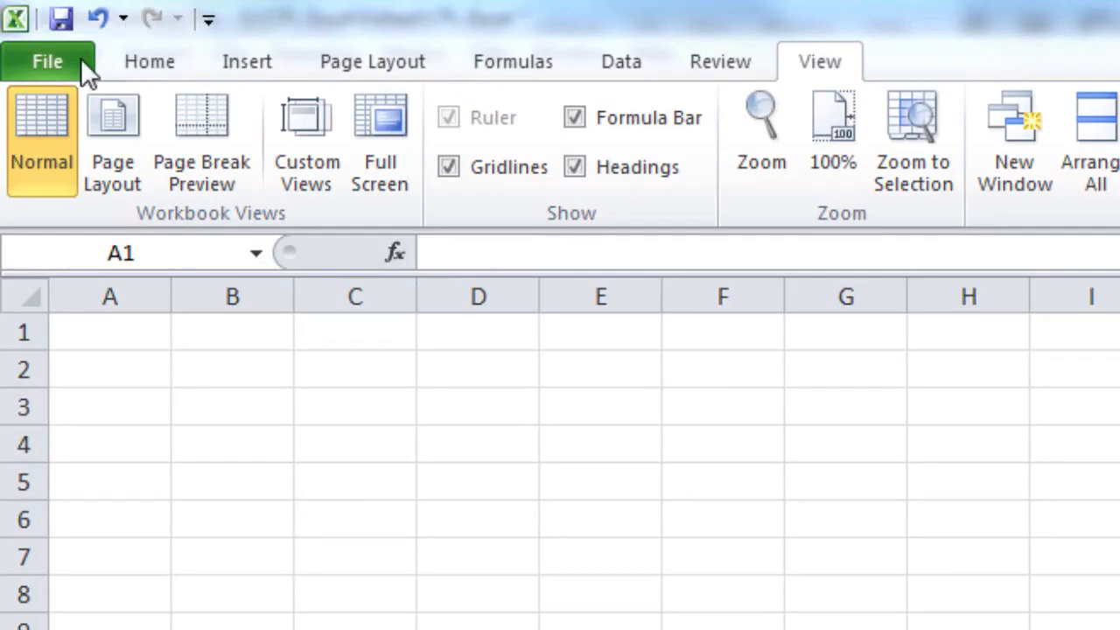
Look through the ribbon's command groups from File and Home through to View.
{"action": "left_click", "coordinate": [131, 62]}
{"action": "left_click", "coordinate": [150, 61]}
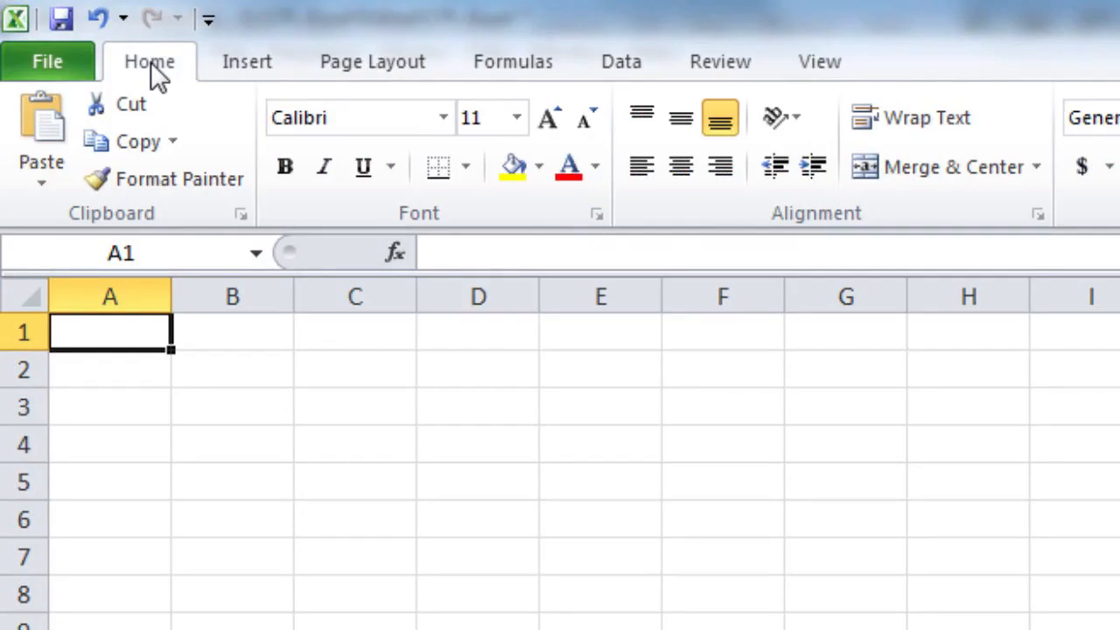
{"action": "left_click", "coordinate": [55, 63]}
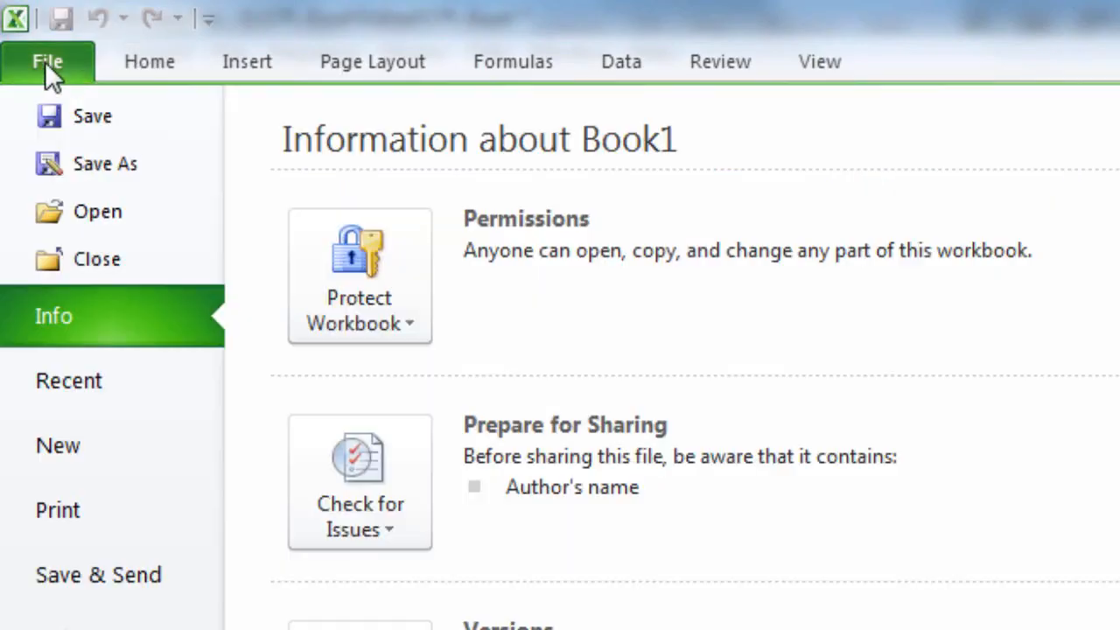
{"action": "left_click", "coordinate": [136, 65]}
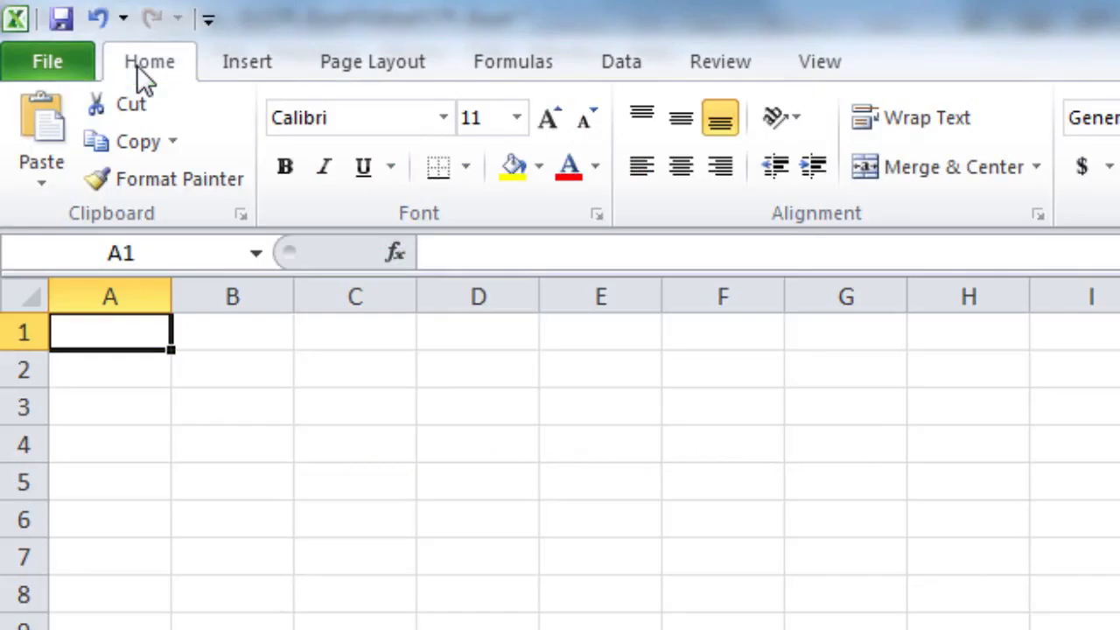
{"action": "left_click", "coordinate": [249, 69]}
{"action": "left_click", "coordinate": [336, 70]}
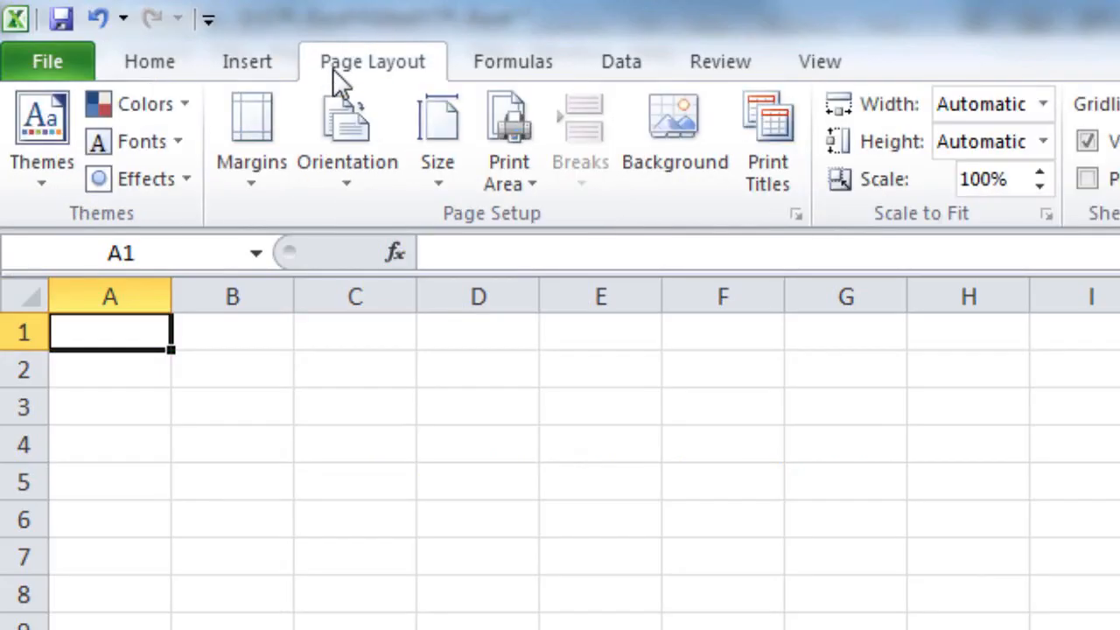
{"action": "left_click", "coordinate": [520, 73]}
{"action": "left_click", "coordinate": [607, 69]}
{"action": "left_click", "coordinate": [707, 66]}
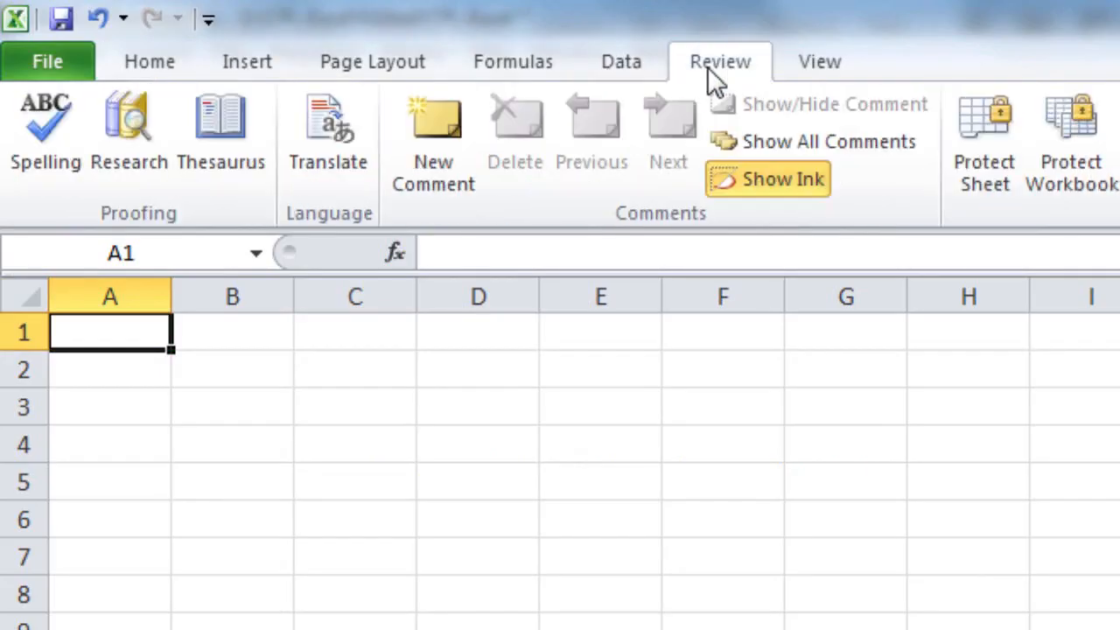
{"action": "left_click", "coordinate": [806, 72]}
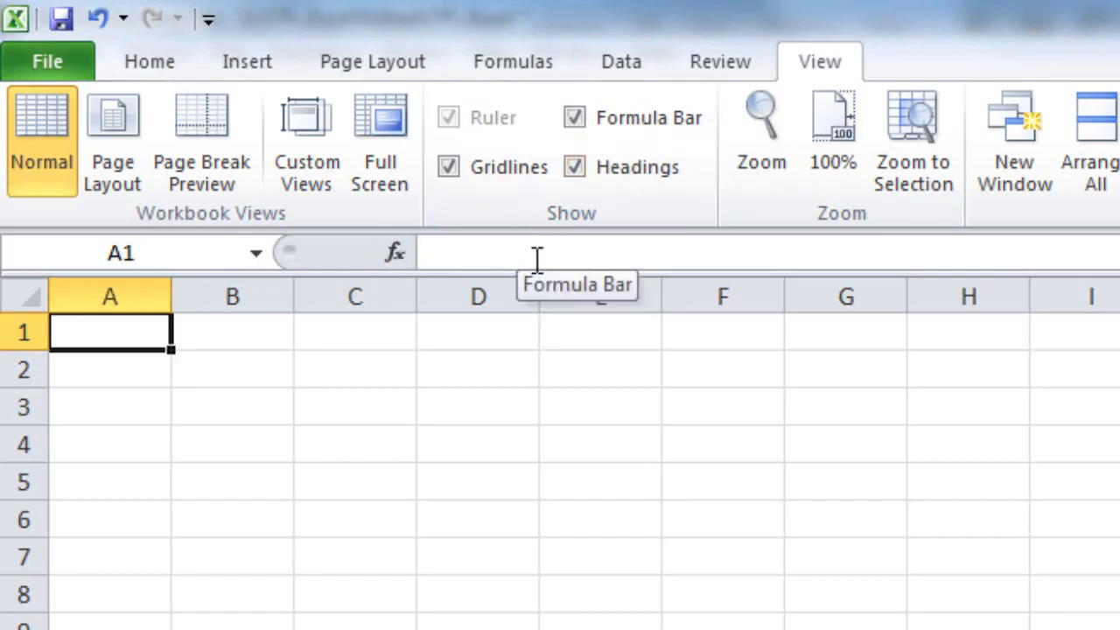
{"action": "left_click_drag", "start_coordinate": [171, 349], "coordinate": [827, 226]}
{"action": "left_click", "coordinate": [128, 344]}
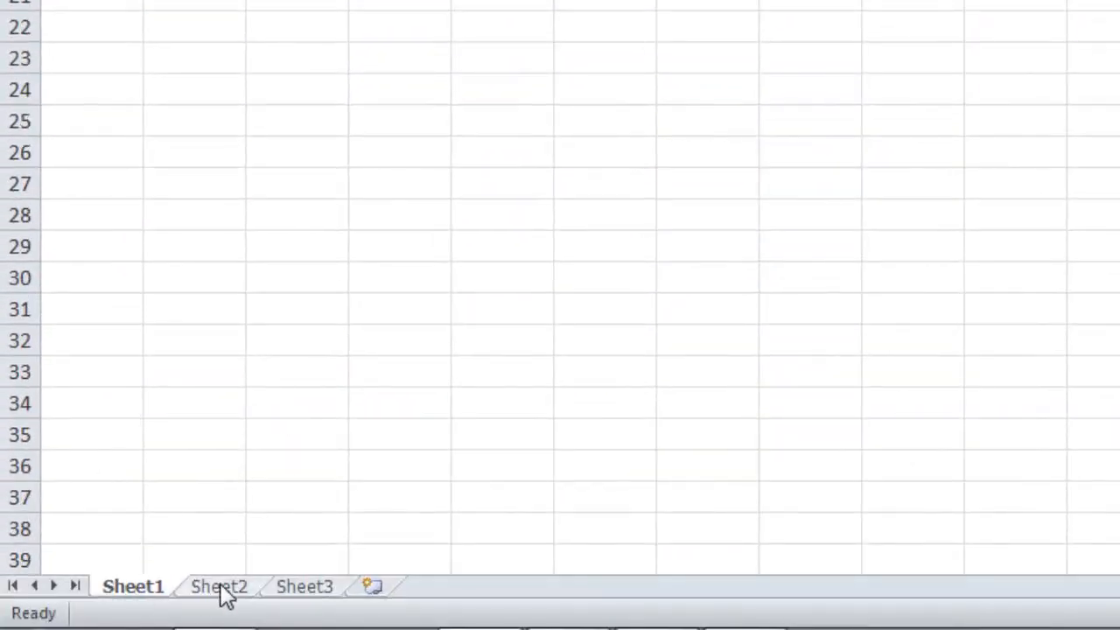
{"action": "left_click_drag", "start_coordinate": [191, 584], "coordinate": [289, 595]}
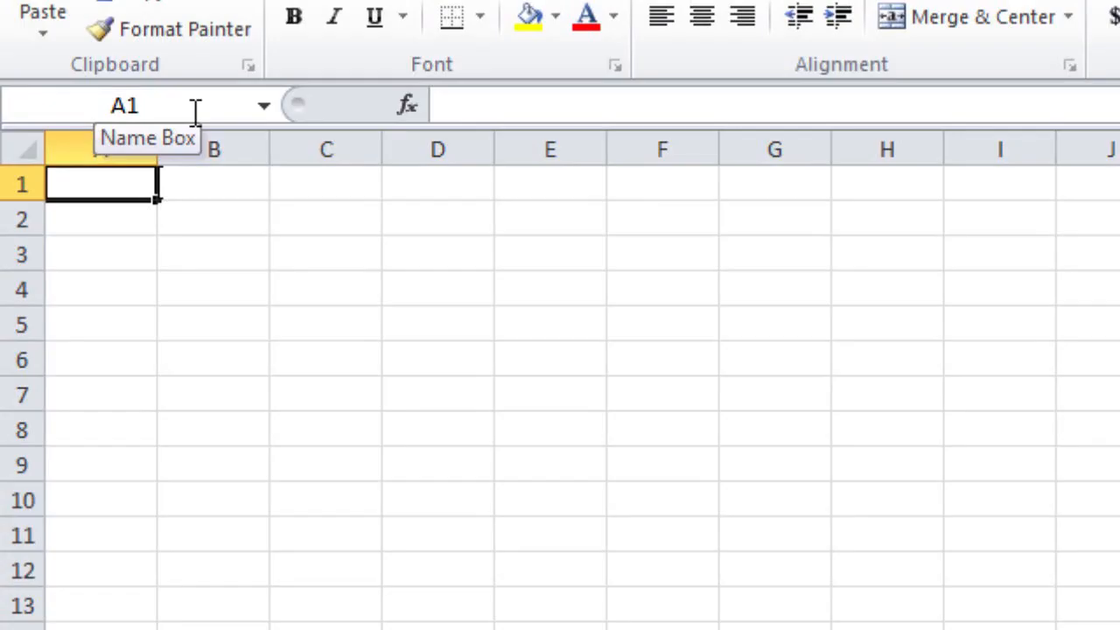
Select cell C3 and check its reference in the Name Box.
{"action": "left_click", "coordinate": [343, 265]}
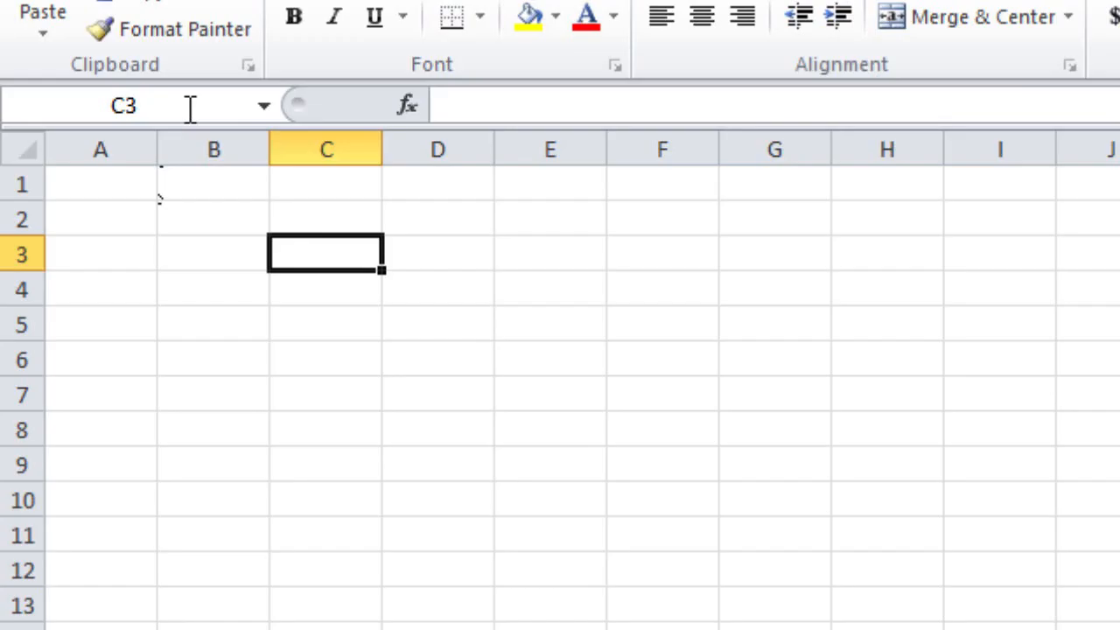
{"action": "left_click", "coordinate": [222, 116]}
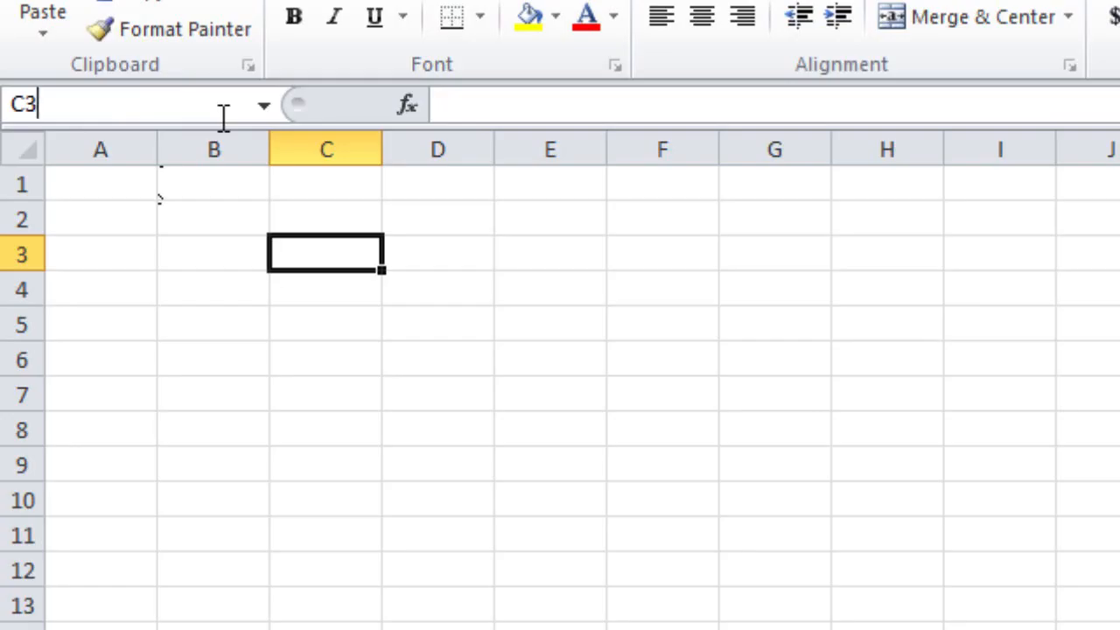
{"action": "left_click", "coordinate": [231, 296]}
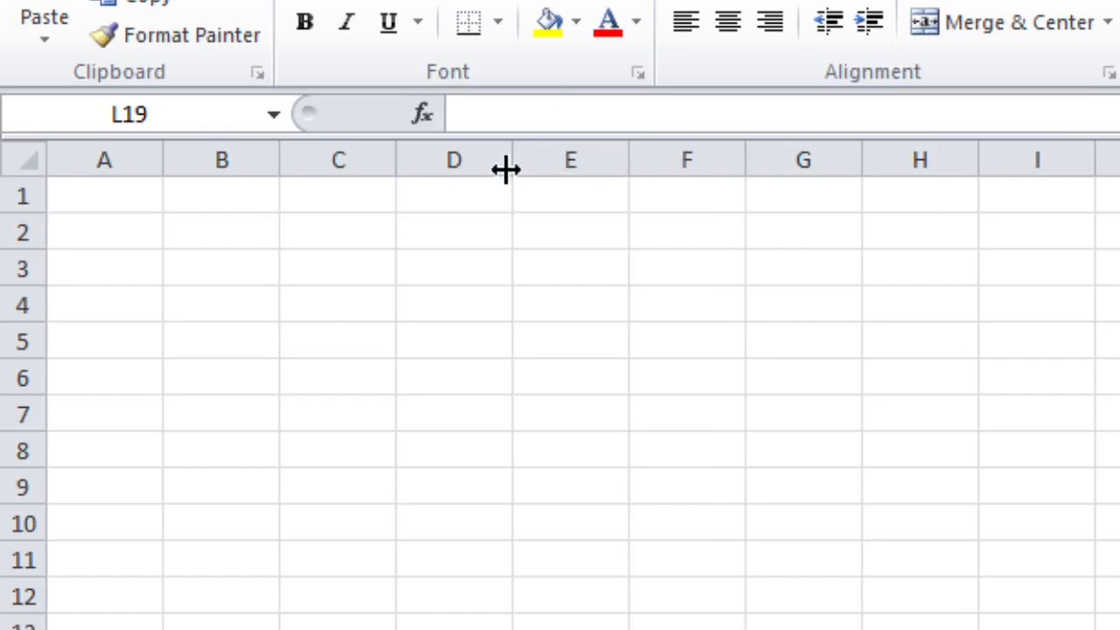
Enter Pakistan in cell C1 through the formula bar and Lahore` in cell D2.
{"action": "left_click", "coordinate": [344, 193]}
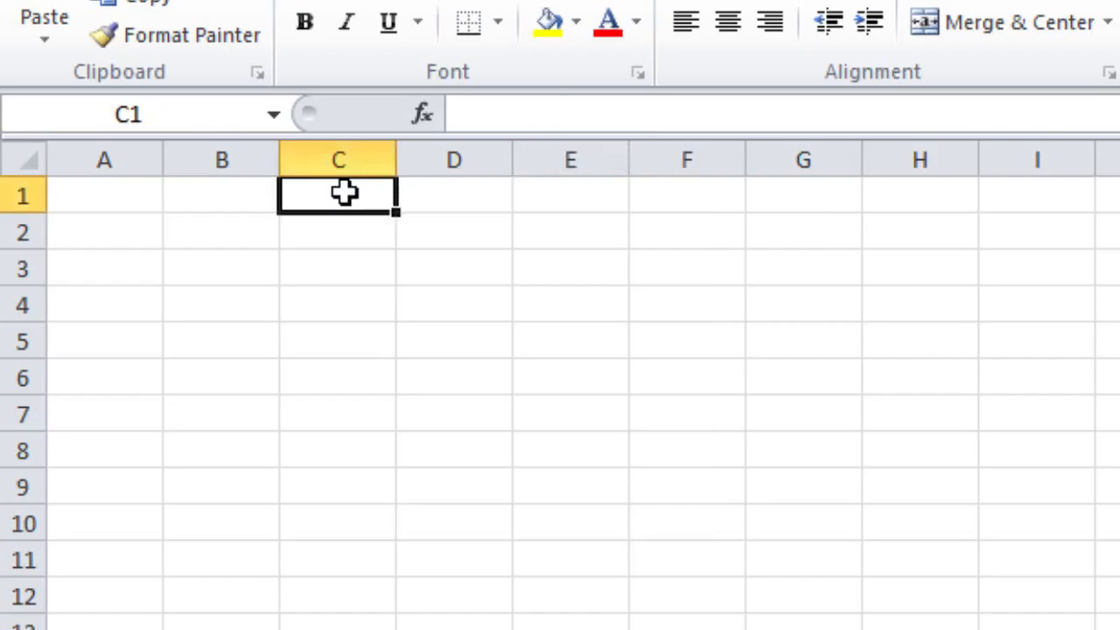
{"action": "left_click", "coordinate": [532, 113]}
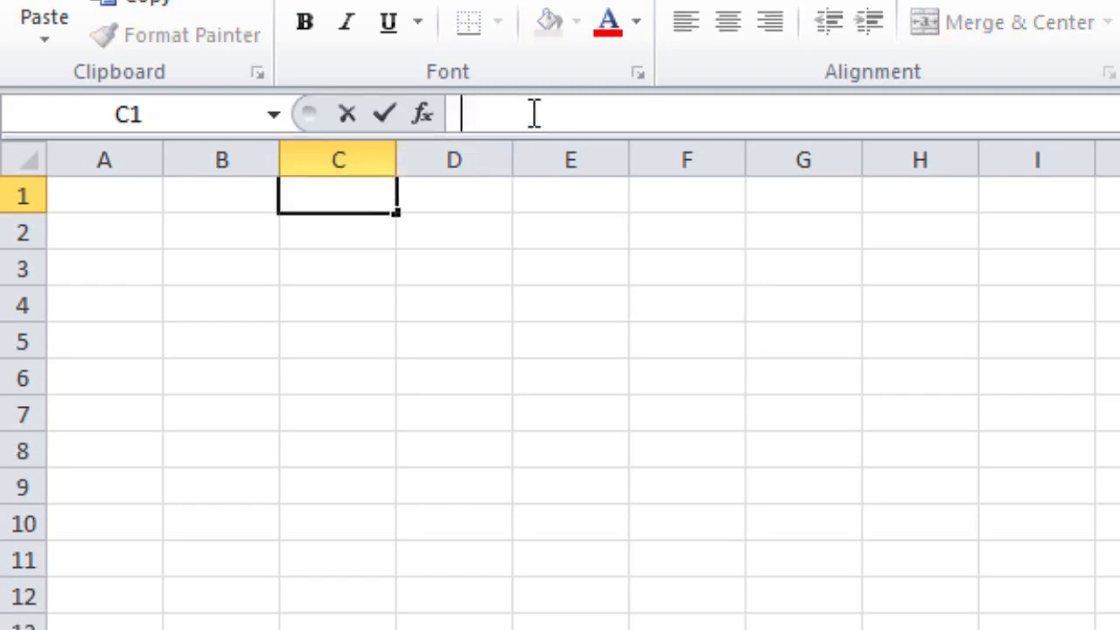
{"action": "type", "text": "Pa"}
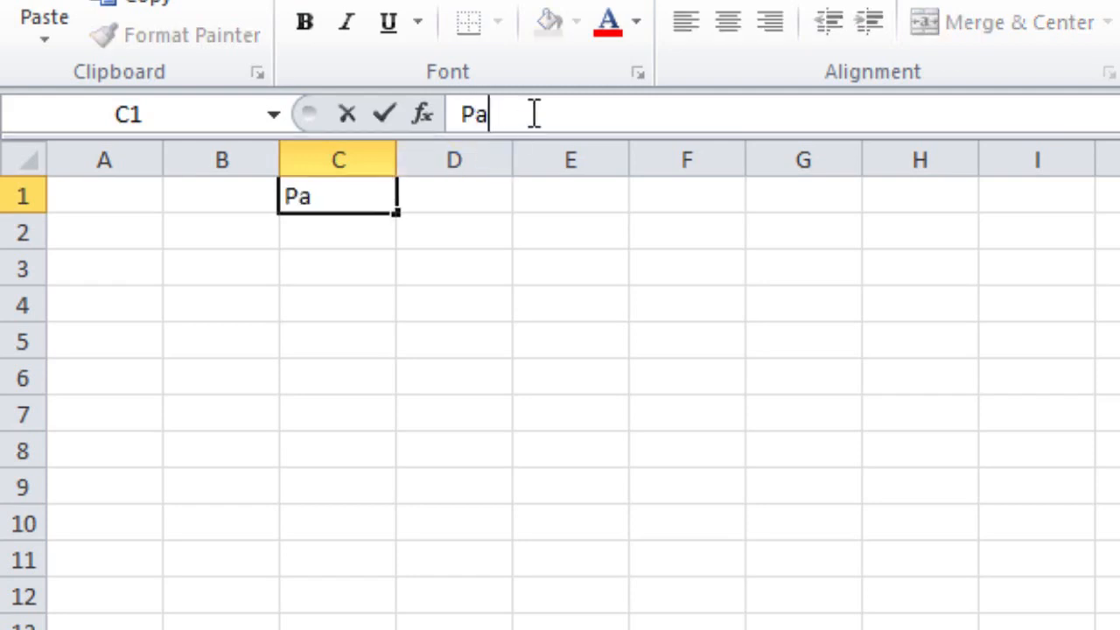
{"action": "type", "text": "kistan"}
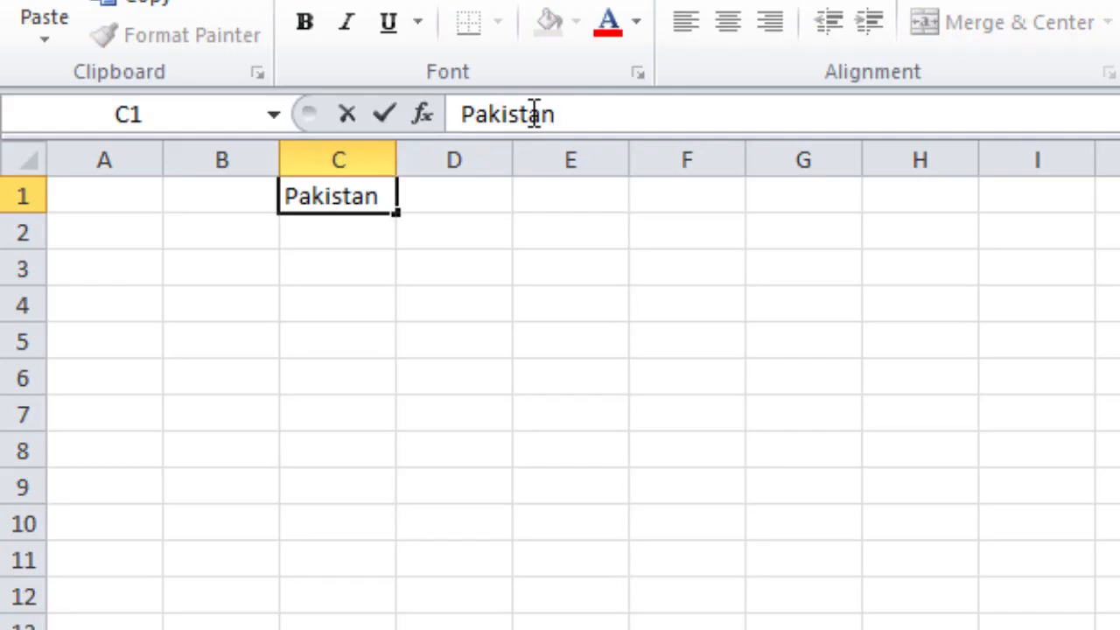
{"action": "left_click", "coordinate": [446, 233]}
{"action": "type", "text": "Lahore"}
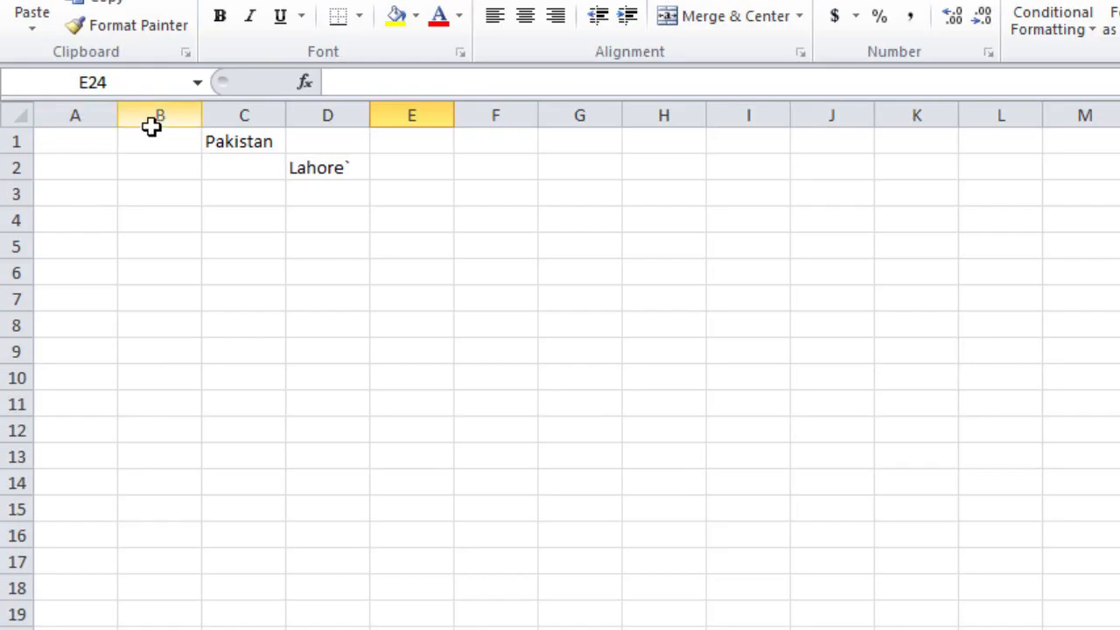
Select the whole of column A, column B and row 4, one at a time.
{"action": "left_click", "coordinate": [82, 105]}
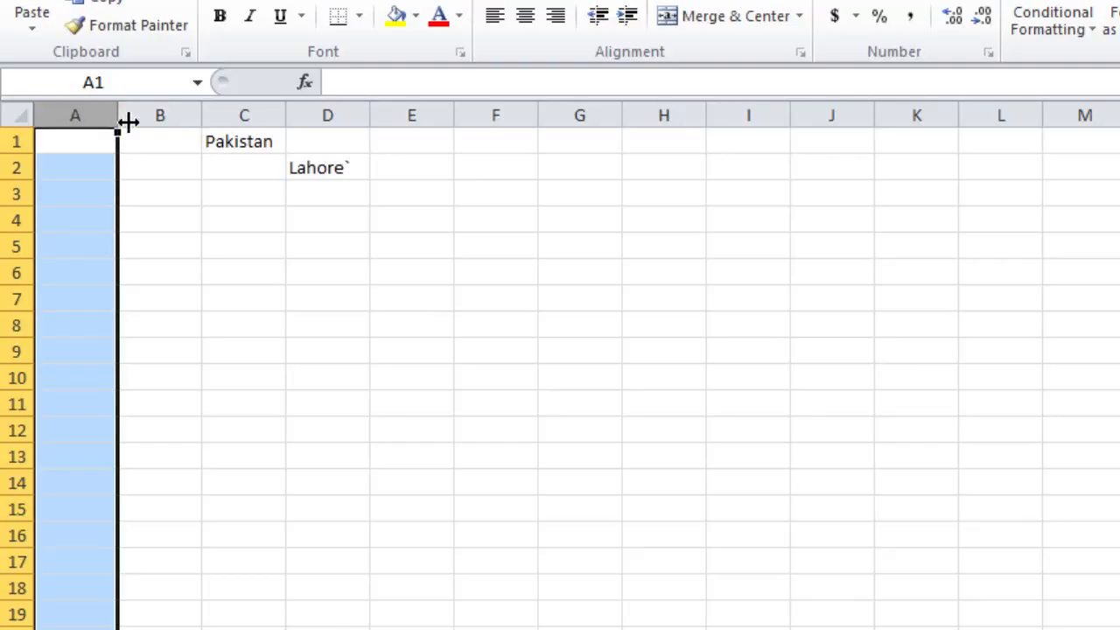
{"action": "left_click", "coordinate": [161, 112]}
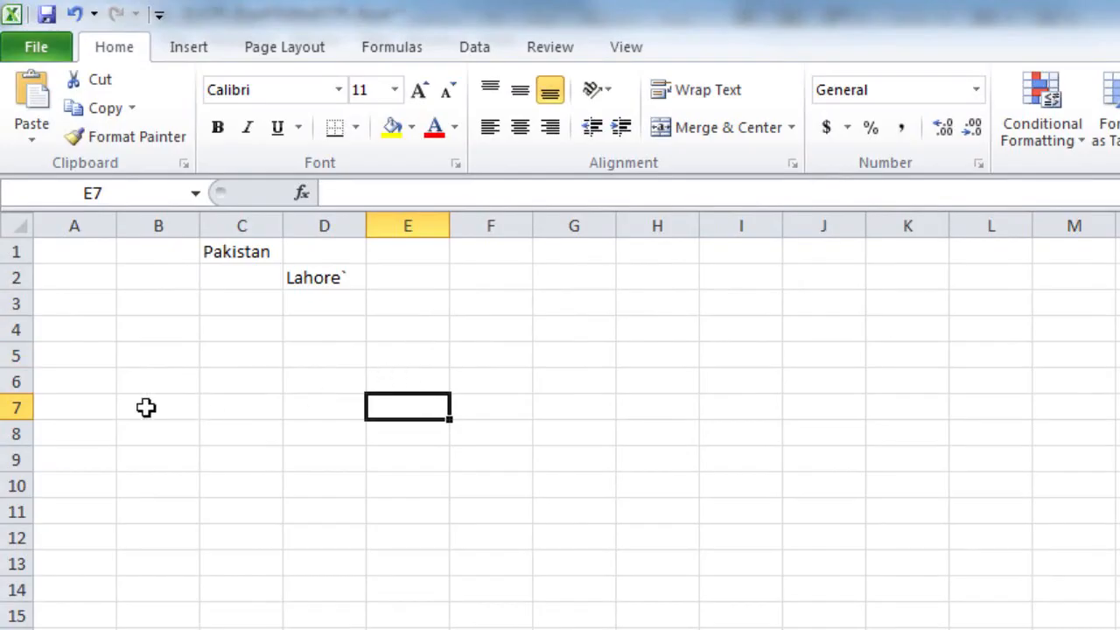
{"action": "left_click", "coordinate": [14, 330]}
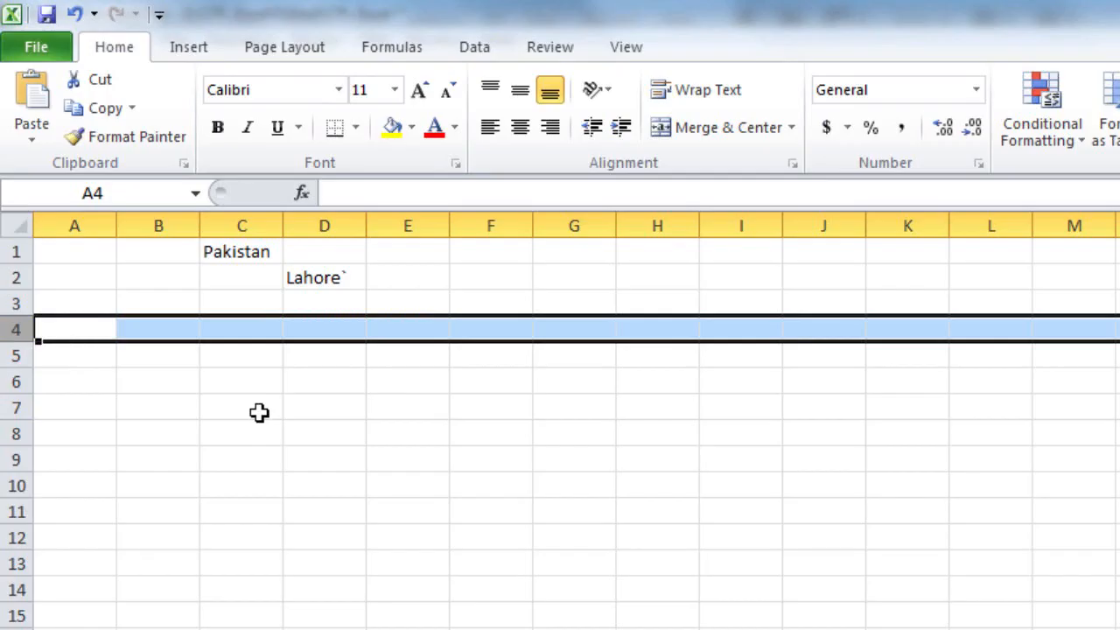
{"action": "left_click_drag", "start_coordinate": [225, 403], "coordinate": [725, 414]}
{"action": "left_click", "coordinate": [929, 487]}
{"action": "left_click_drag", "start_coordinate": [929, 488], "coordinate": [345, 493]}
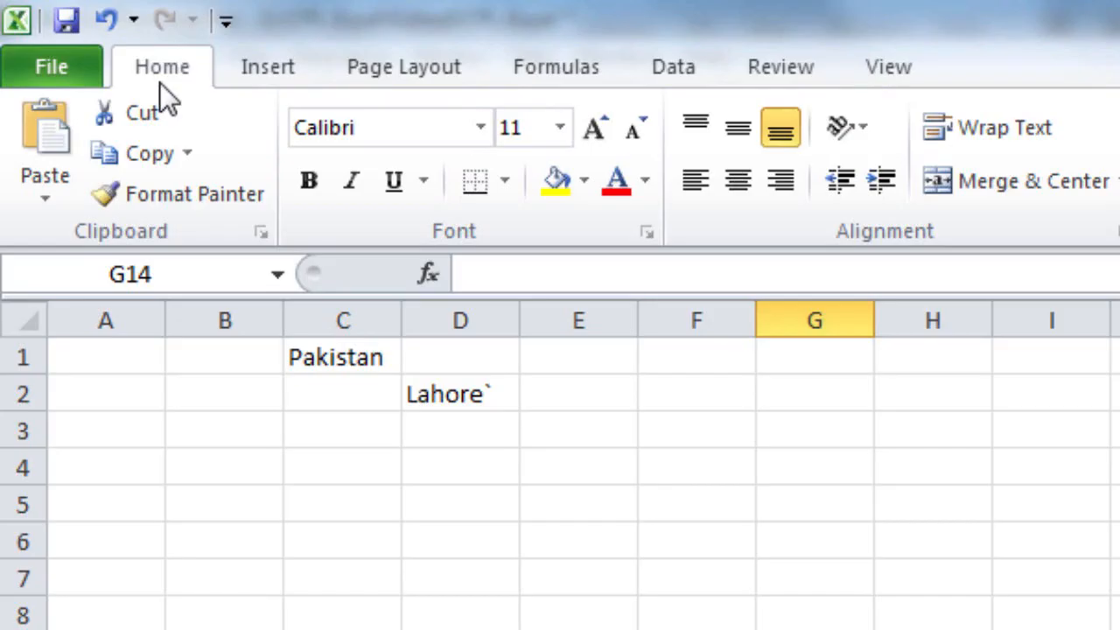
Review the Insert, Page Layout, Formulas, Data, Review and View command groups, and return to the Home commands.
{"action": "left_click", "coordinate": [259, 75]}
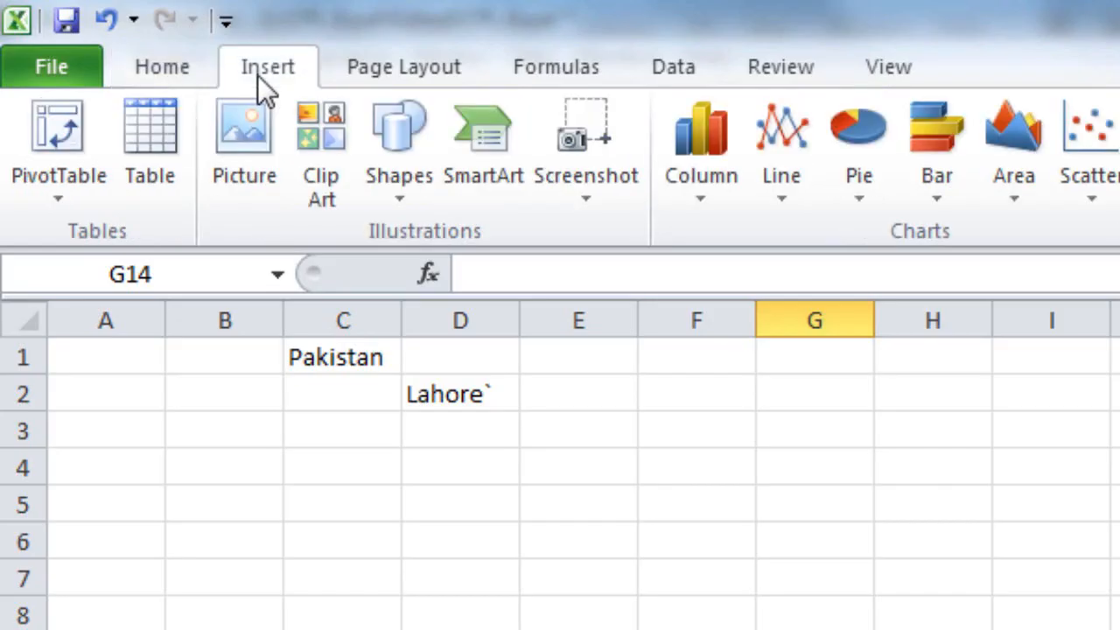
{"action": "left_click", "coordinate": [405, 74]}
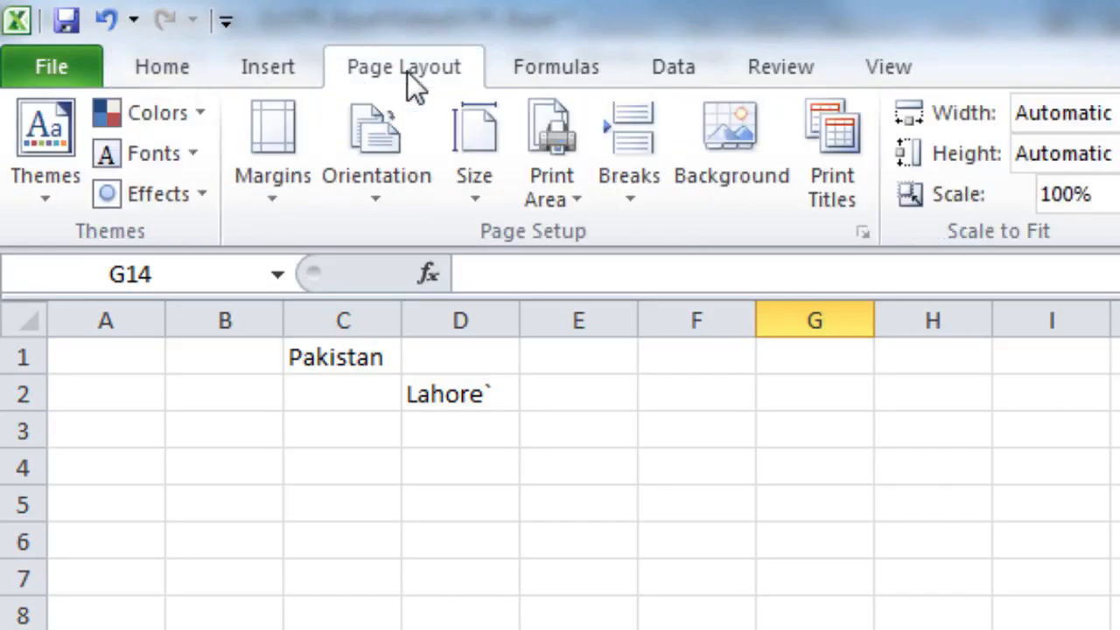
{"action": "left_click", "coordinate": [534, 73]}
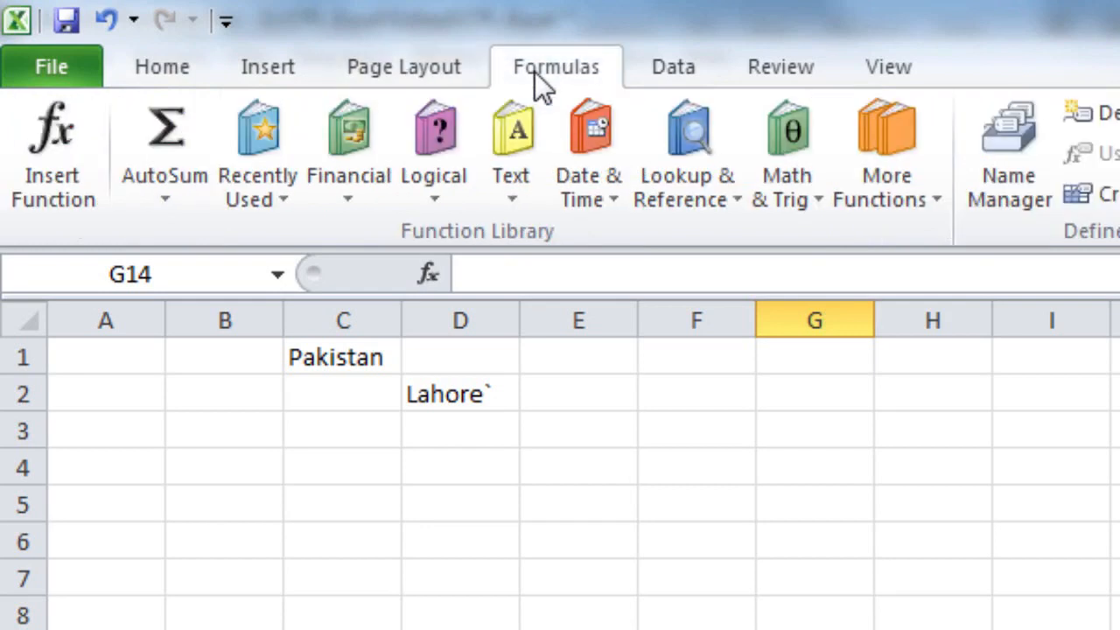
{"action": "left_click", "coordinate": [651, 76]}
{"action": "left_click", "coordinate": [756, 72]}
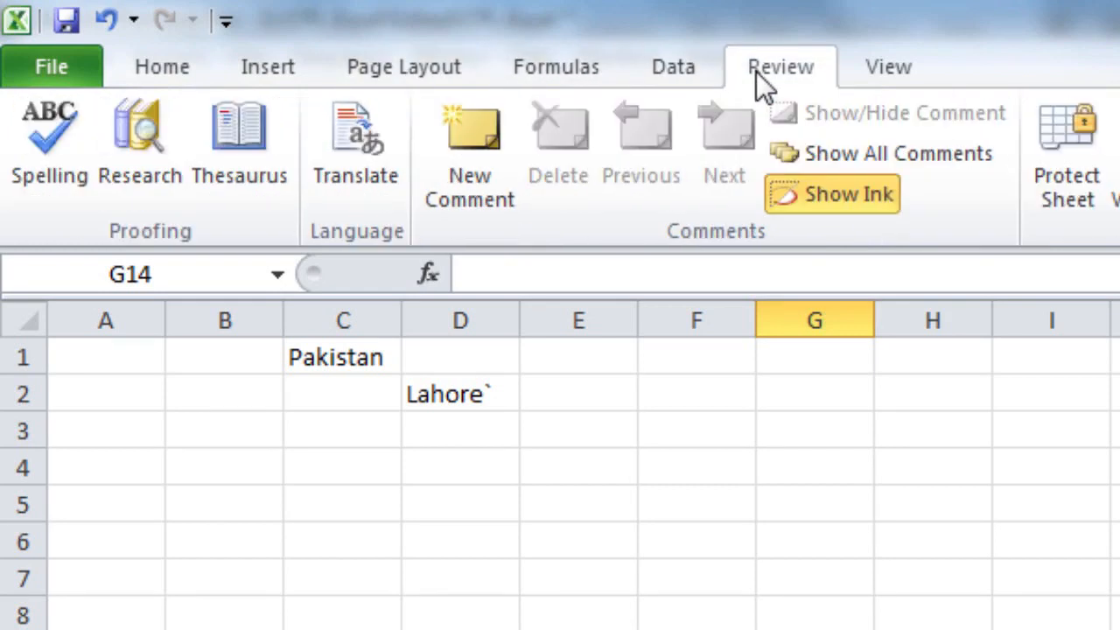
{"action": "left_click", "coordinate": [872, 75]}
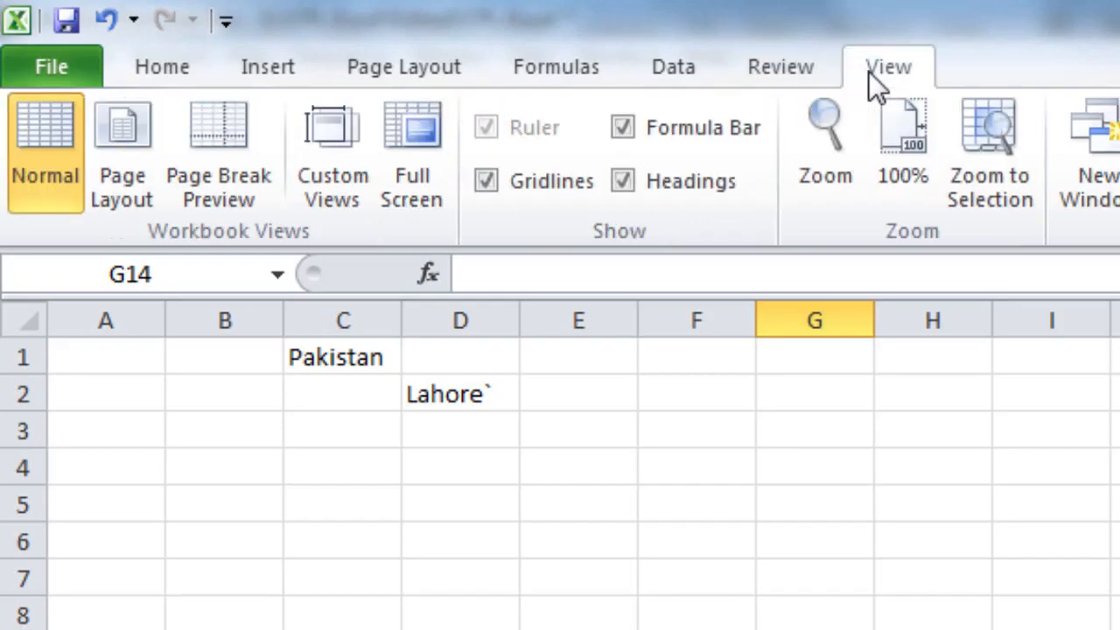
{"action": "left_click", "coordinate": [144, 73]}
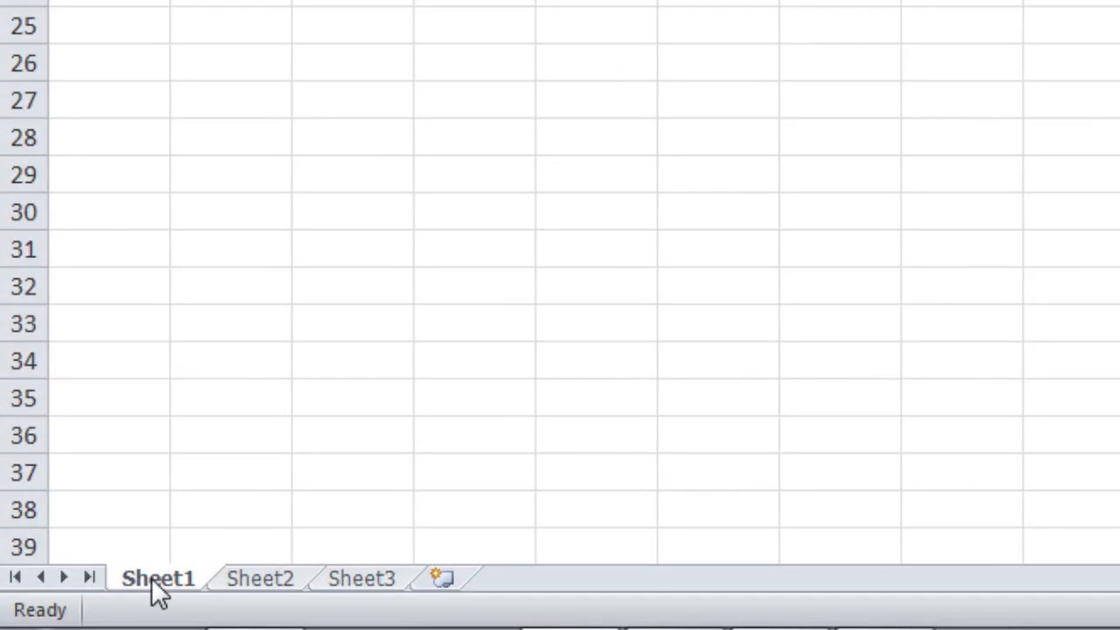
View Sheet2 and Sheet3, and look at the sheet options available for Sheet3.
{"action": "left_click", "coordinate": [245, 579]}
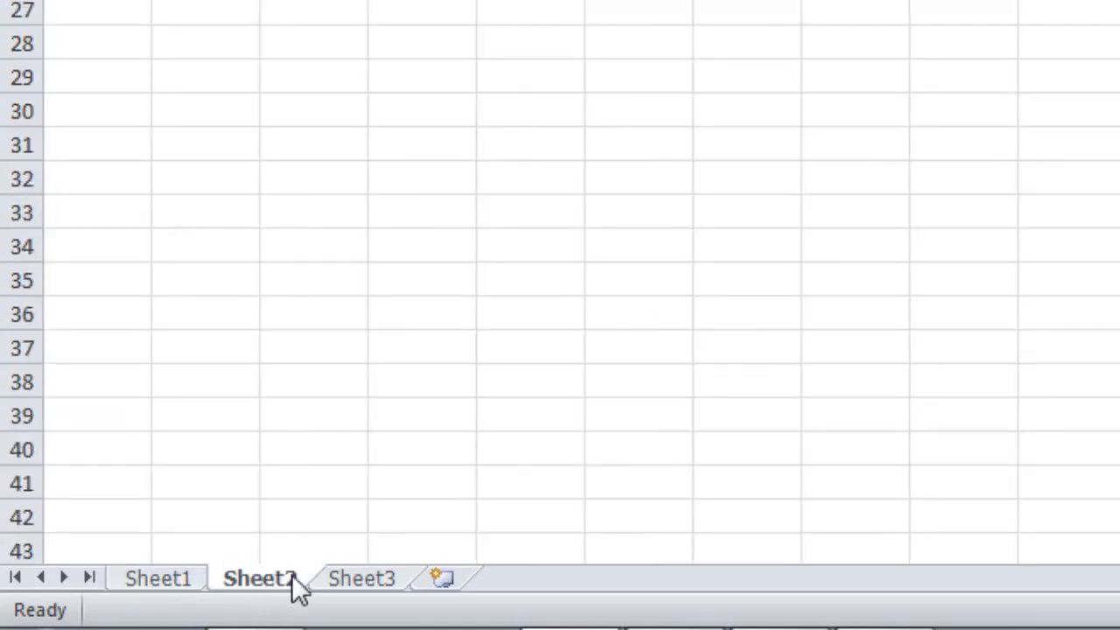
{"action": "left_click", "coordinate": [361, 581]}
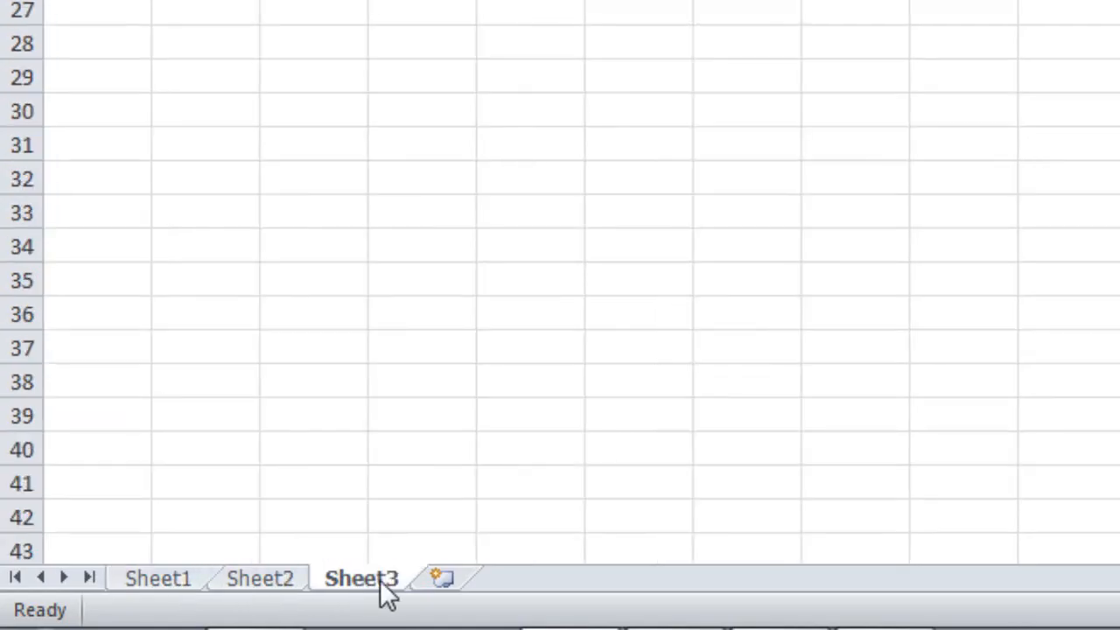
{"action": "right_click", "coordinate": [385, 591]}
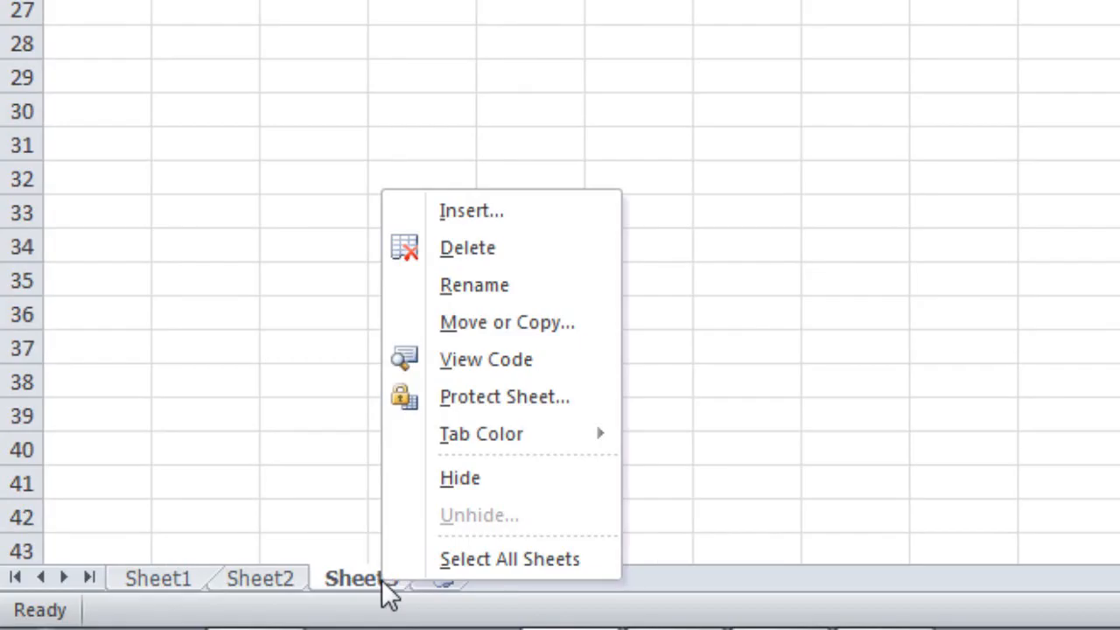
{"action": "left_click", "coordinate": [340, 580]}
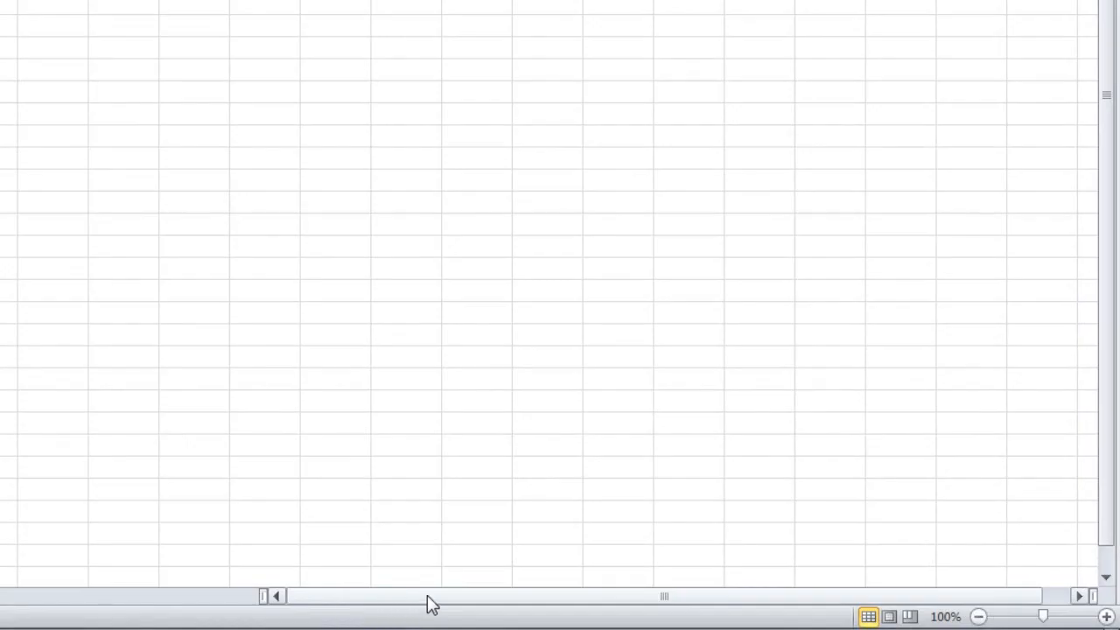
Preview Sheet3 in Page Layout view and in Page Break Preview.
{"action": "left_click_drag", "start_coordinate": [393, 595], "coordinate": [433, 595]}
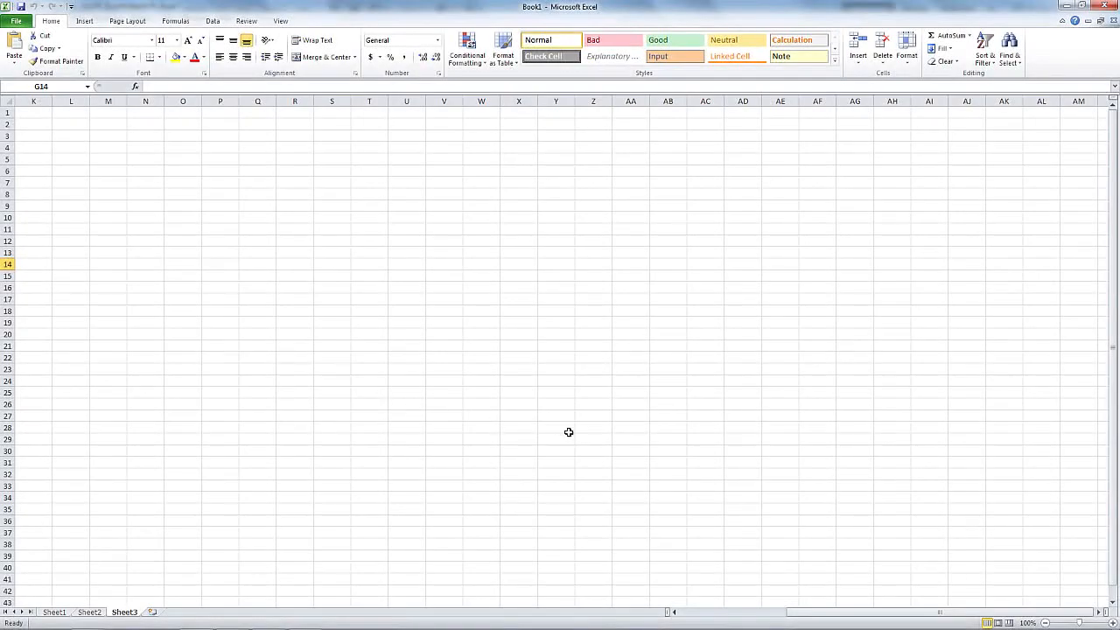
{"action": "mouse_move", "coordinate": [988, 627]}
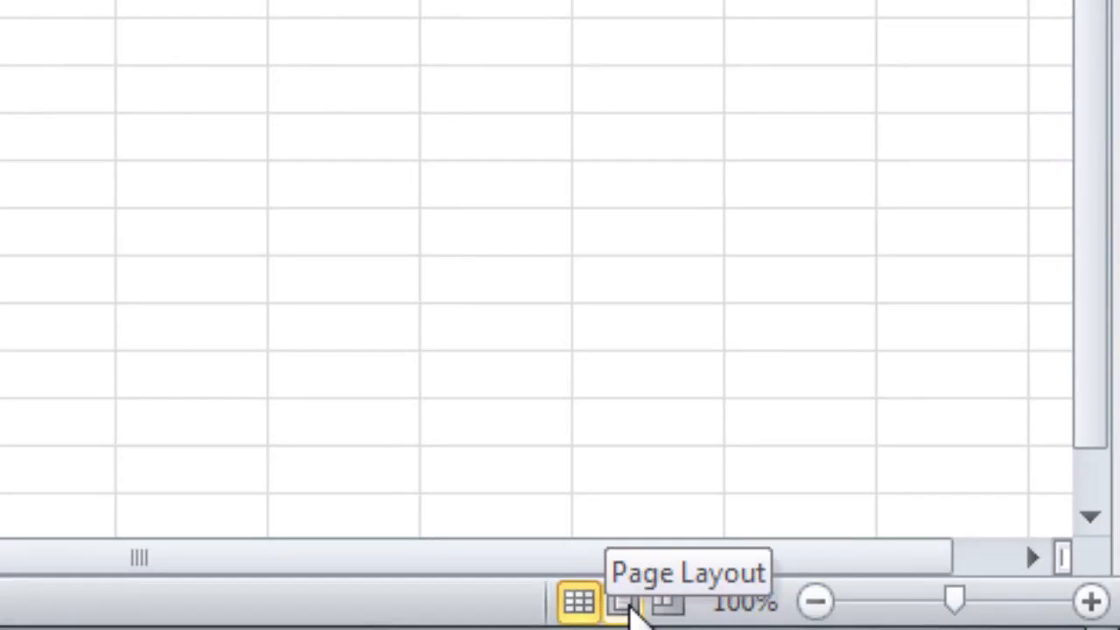
{"action": "left_click", "coordinate": [624, 603]}
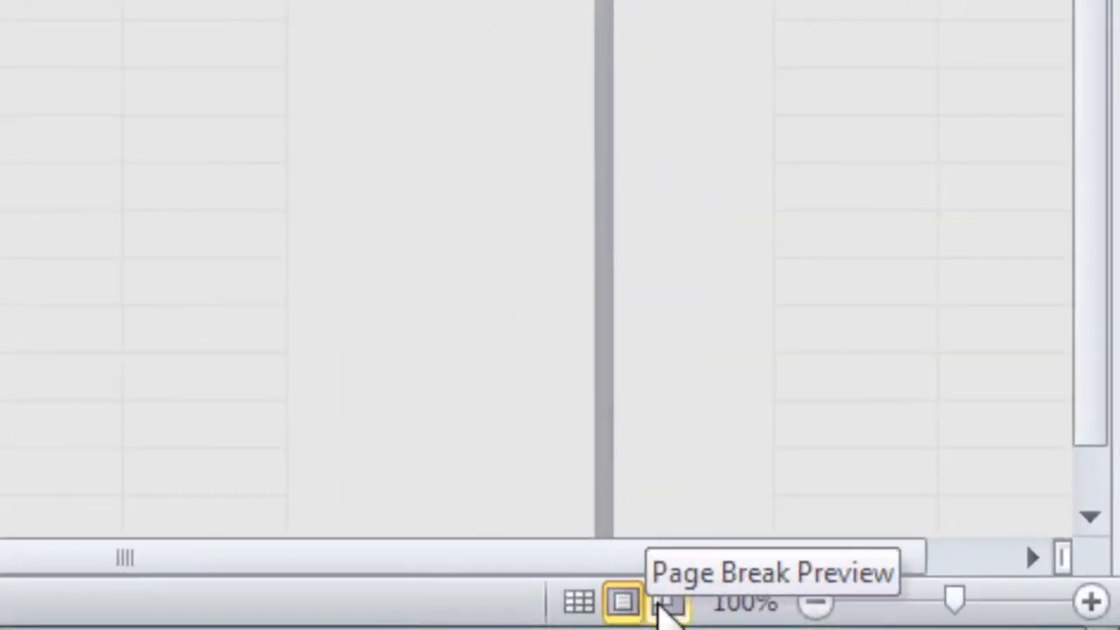
{"action": "left_click", "coordinate": [662, 603]}
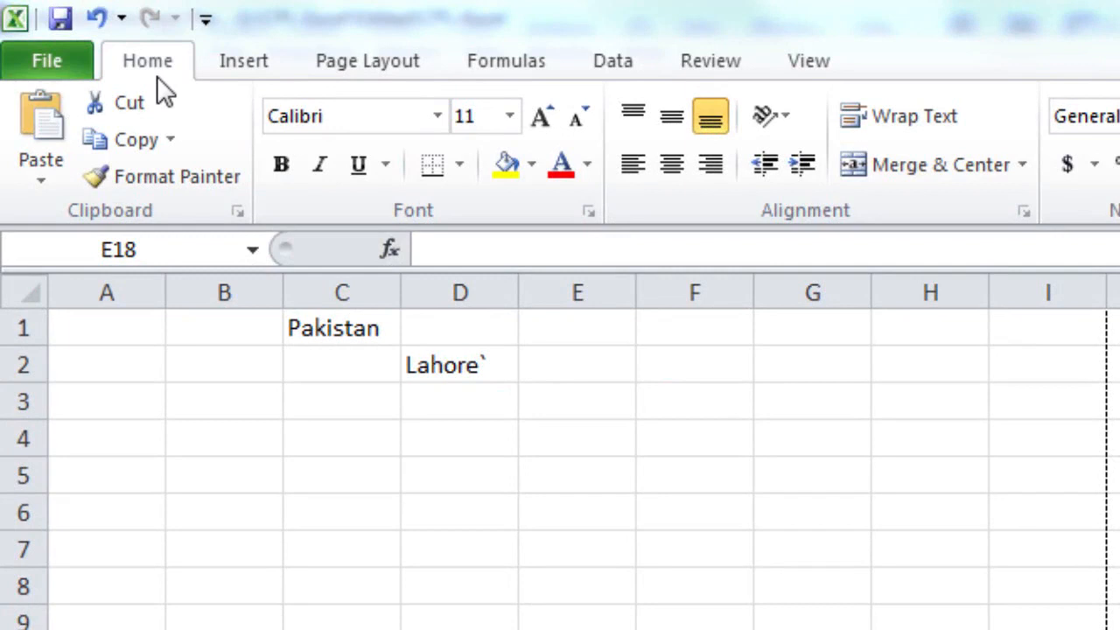
Review the Insert, Page Layout and Formulas command groups on the ribbon.
{"action": "left_click", "coordinate": [234, 69]}
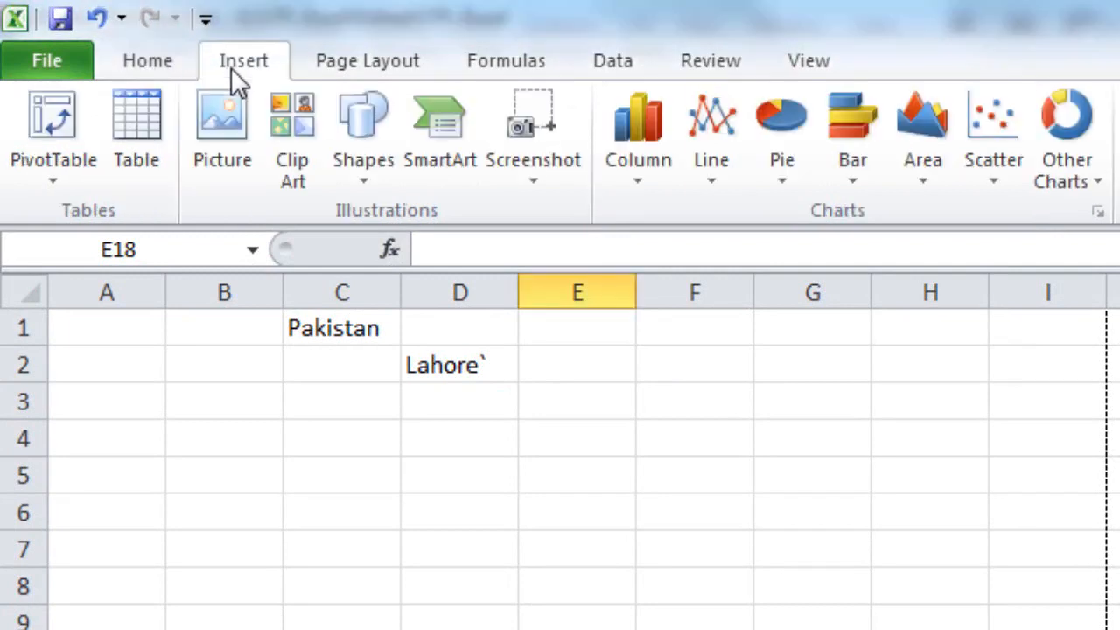
{"action": "left_click", "coordinate": [357, 68]}
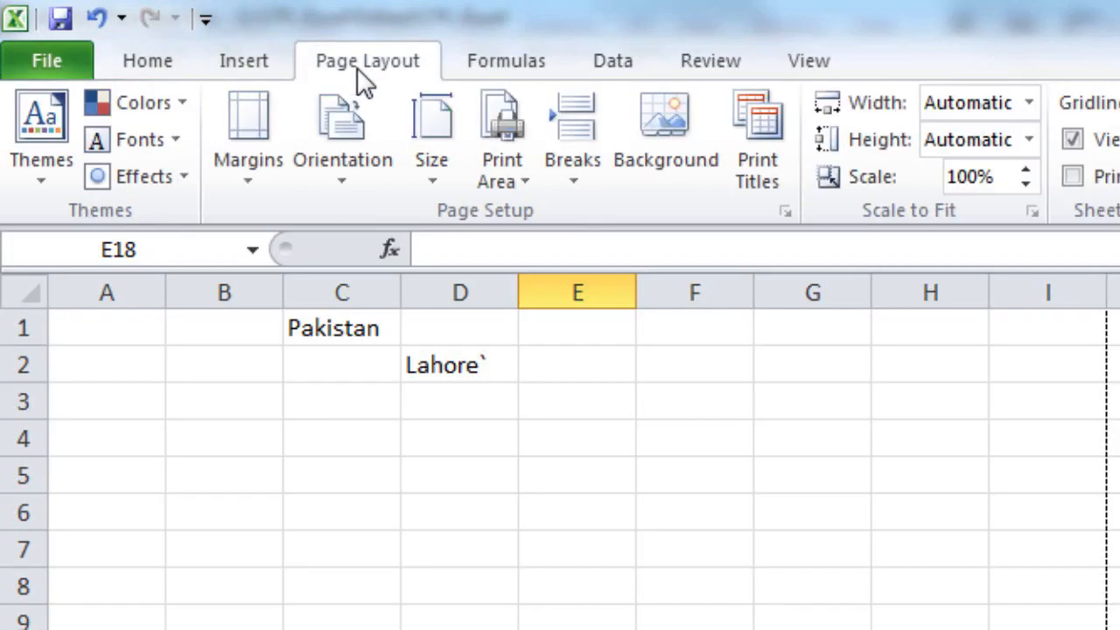
{"action": "left_click", "coordinate": [472, 70]}
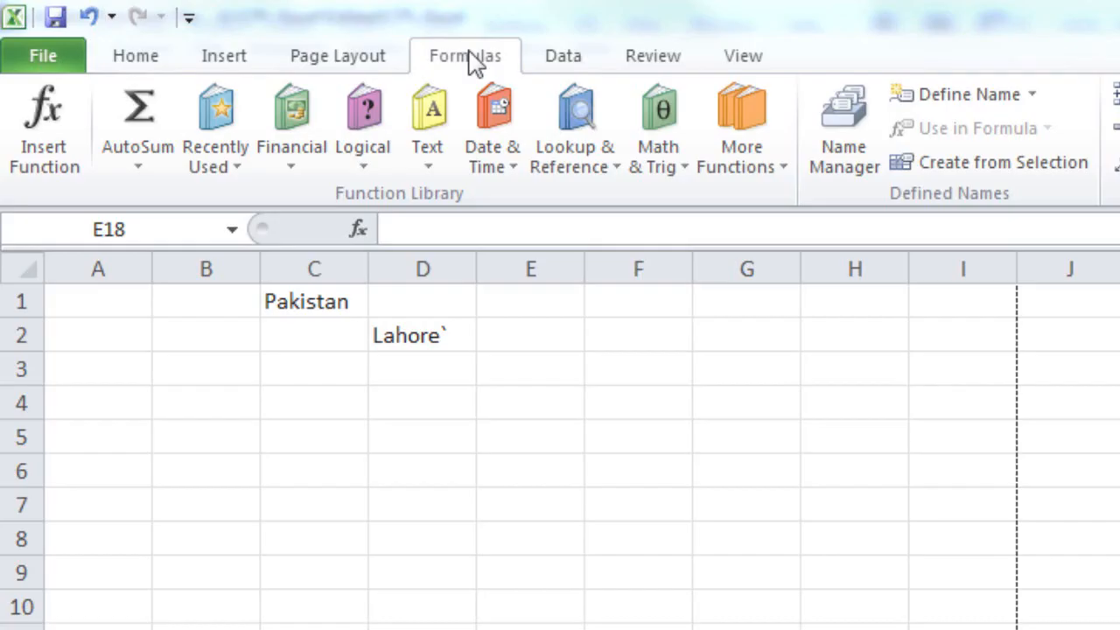
Customize the ribbon by adding a new custom tab after Formulas, and select the new group inside it.
{"action": "right_click", "coordinate": [470, 54]}
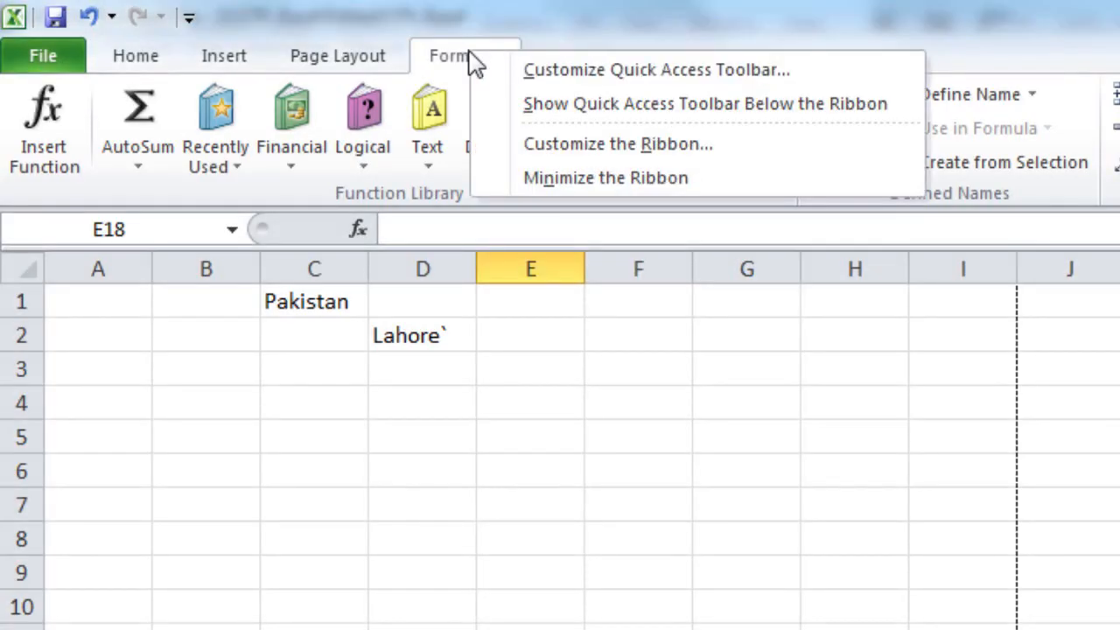
{"action": "left_click", "coordinate": [566, 151]}
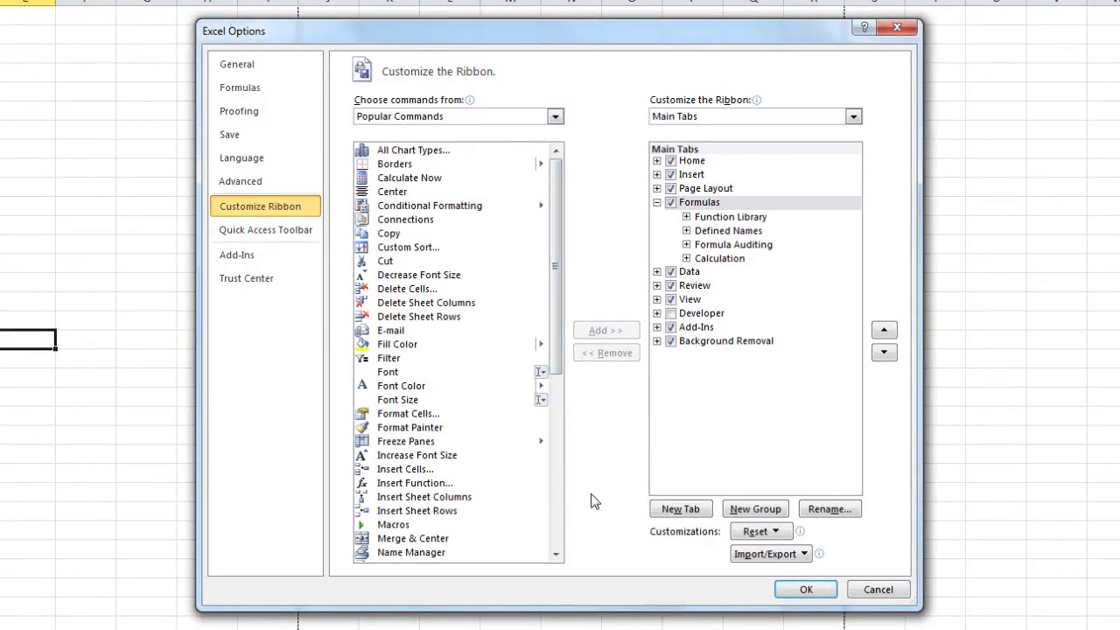
{"action": "left_click", "coordinate": [680, 509]}
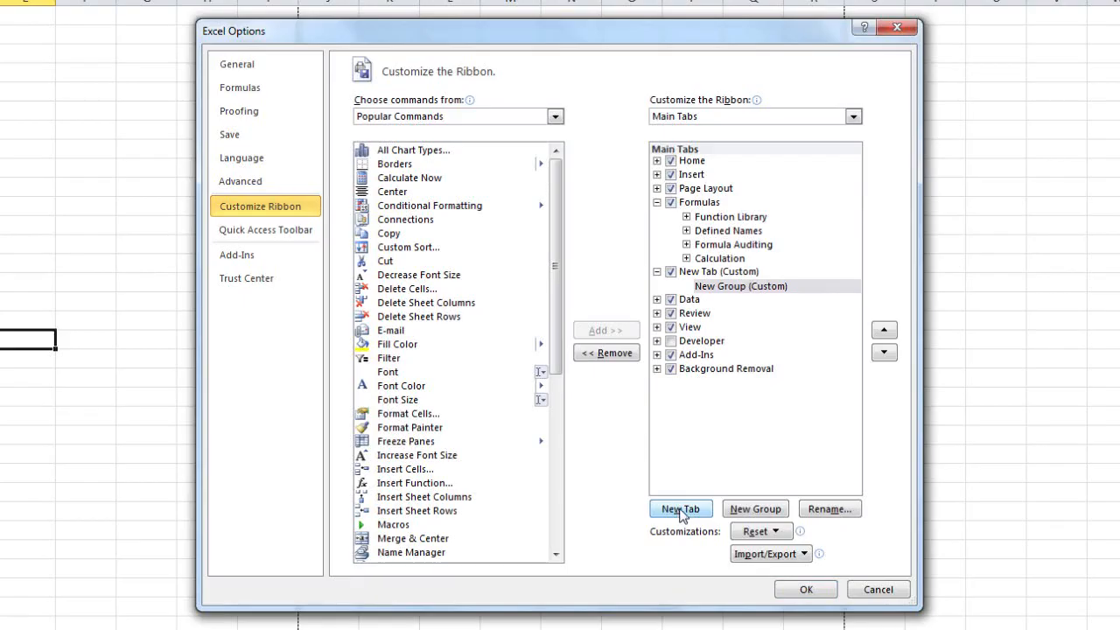
{"action": "left_click", "coordinate": [710, 273]}
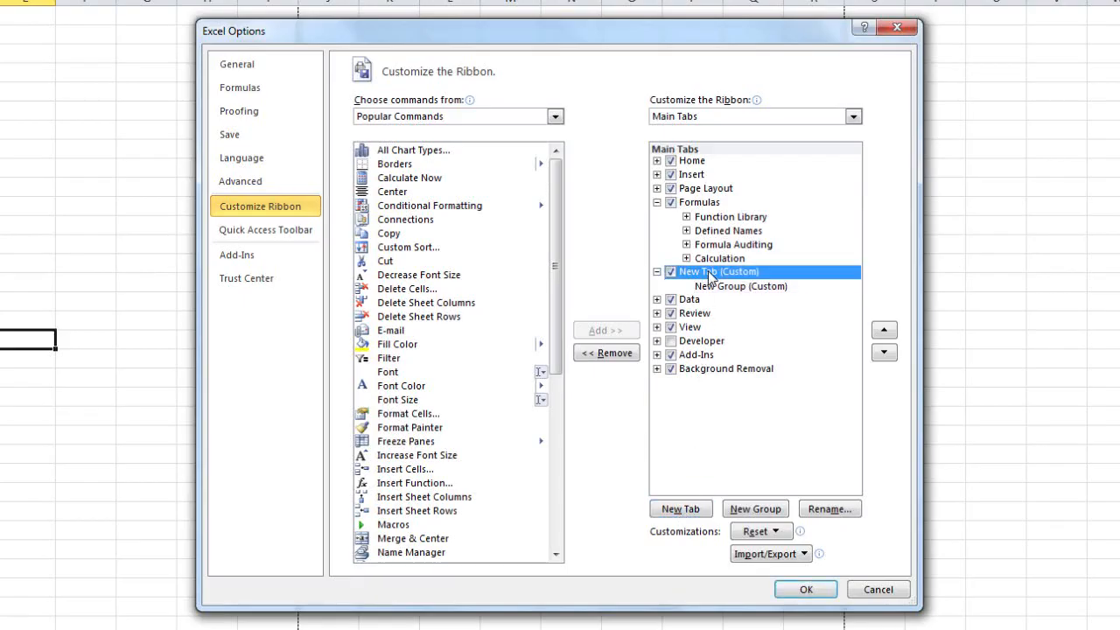
{"action": "left_click", "coordinate": [721, 289]}
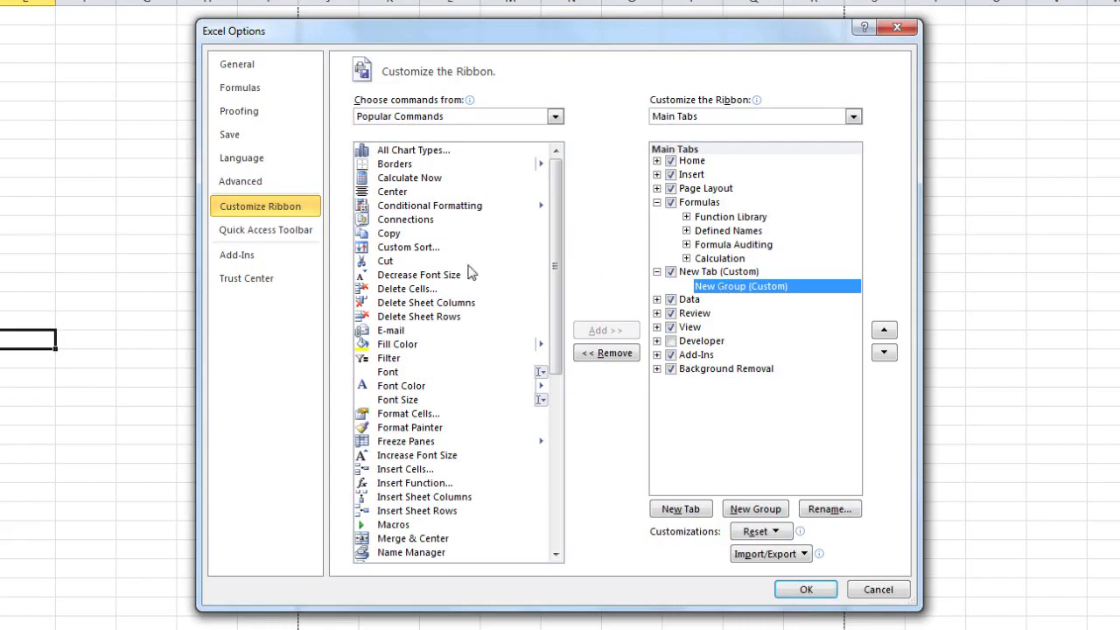
Add the Copy, Cut and Font Color commands to the new custom group, and list all available commands.
{"action": "left_click", "coordinate": [385, 236]}
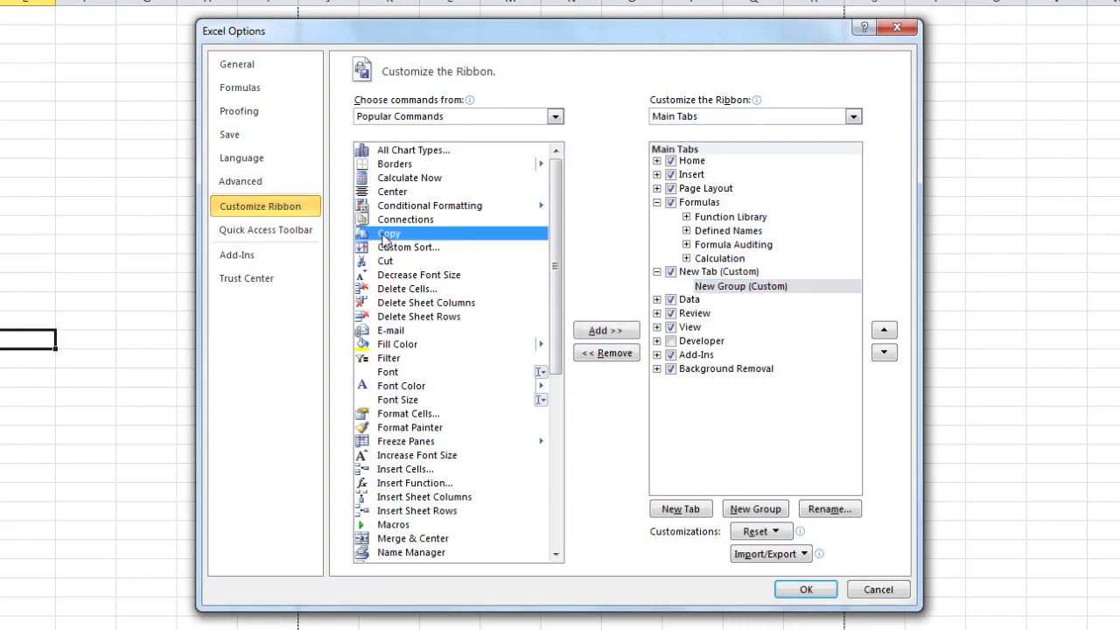
{"action": "left_click", "coordinate": [604, 332]}
{"action": "double_click", "coordinate": [389, 261]}
{"action": "left_click_drag", "start_coordinate": [415, 385], "coordinate": [717, 292]}
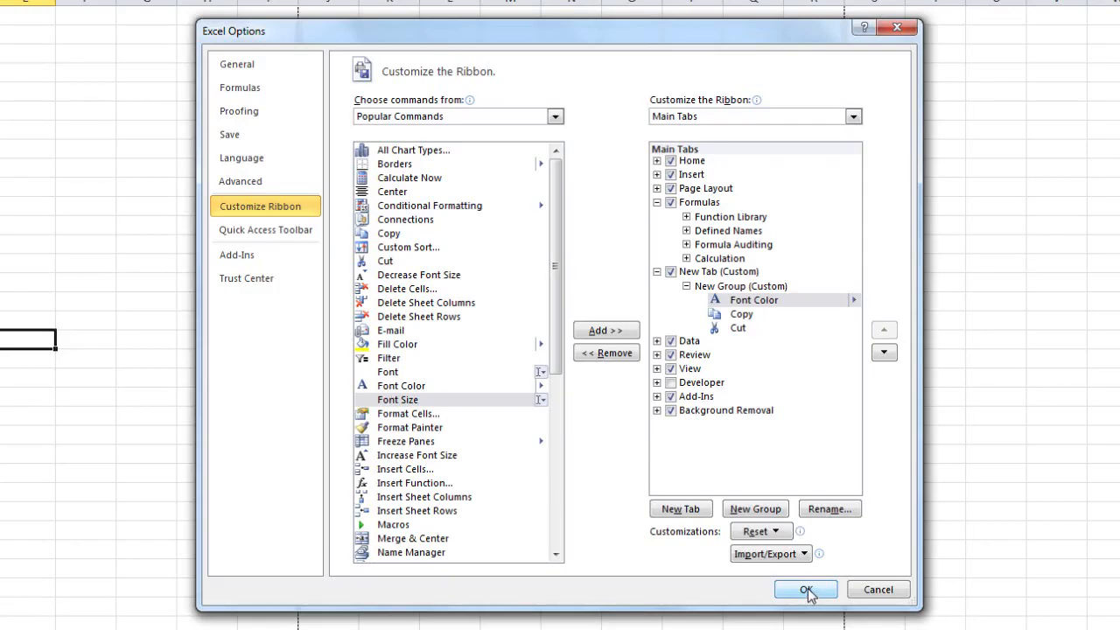
{"action": "left_click", "coordinate": [554, 117]}
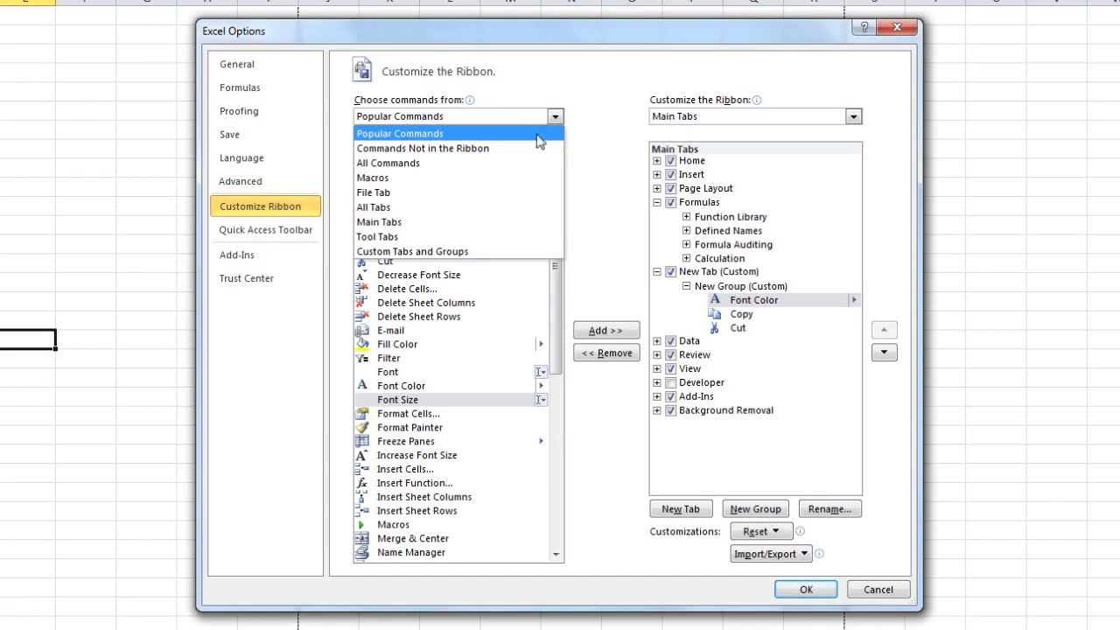
{"action": "left_click", "coordinate": [481, 163]}
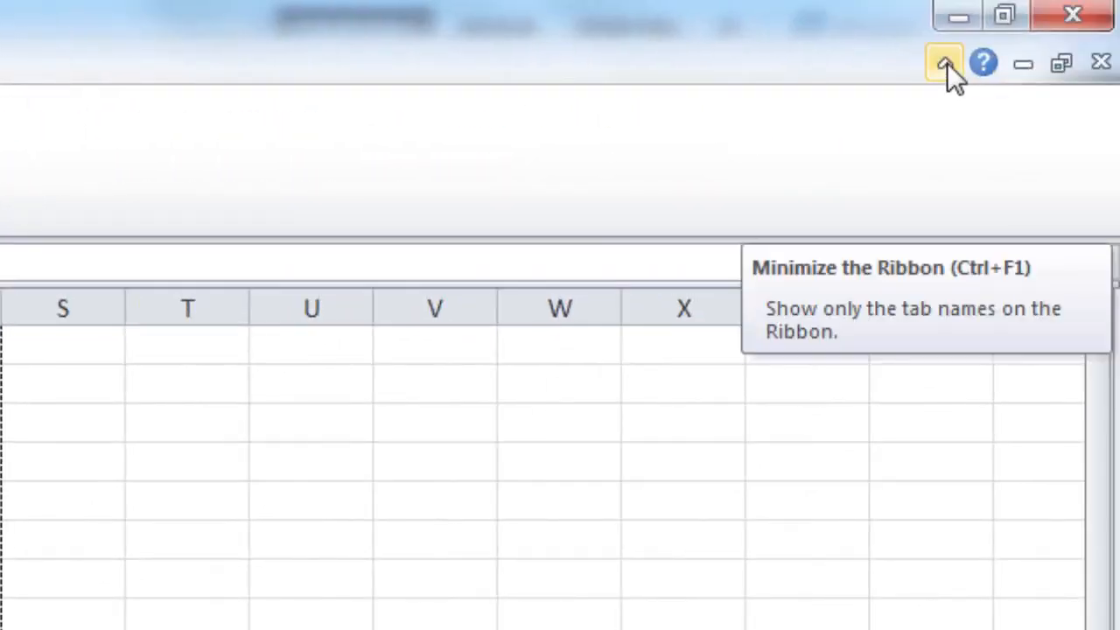
Minimize the ribbon to its tab names, restore it, and minimize it again.
{"action": "left_click", "coordinate": [947, 62]}
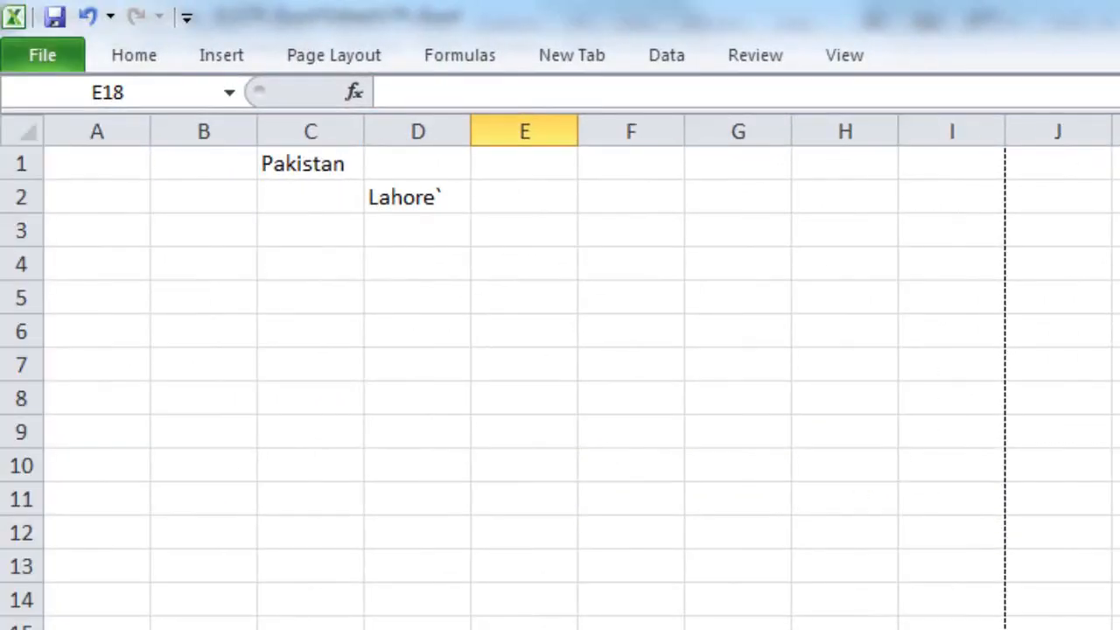
{"action": "left_click", "coordinate": [946, 62]}
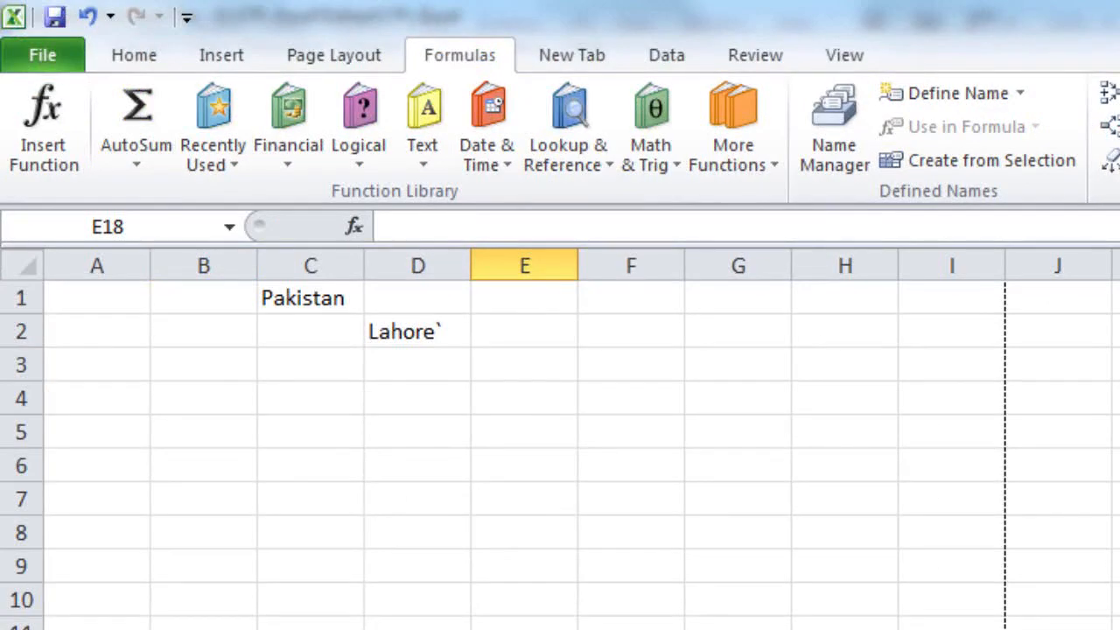
{"action": "key", "text": "ctrl+F1"}
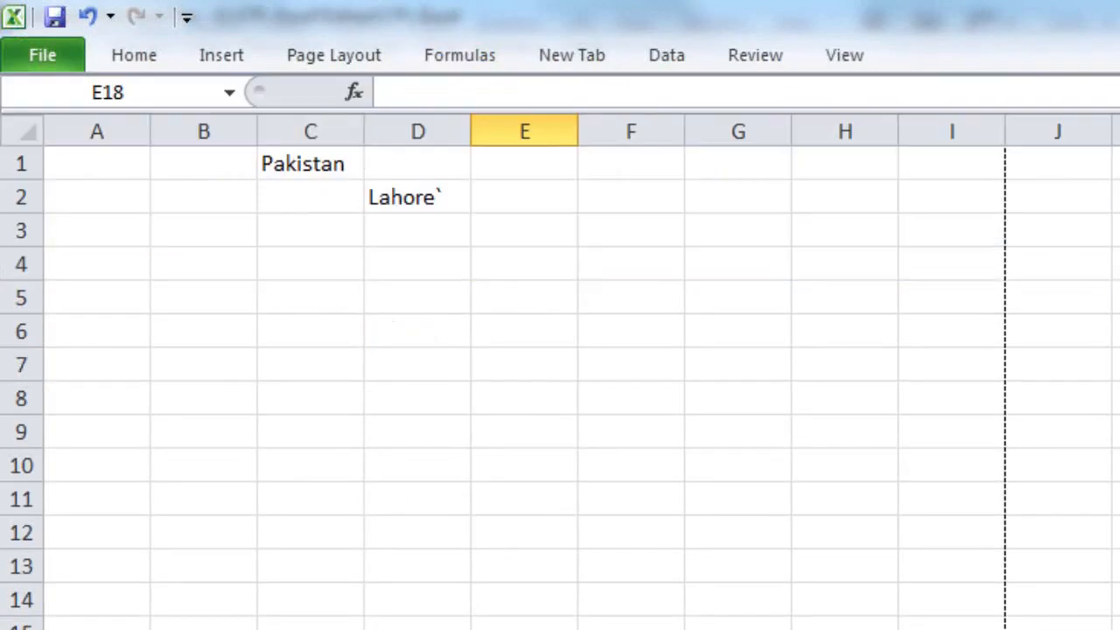
Display the Formulas and Review commands from the minimized ribbon, and look at the Quick Access Toolbar customization options.
{"action": "left_click", "coordinate": [450, 65]}
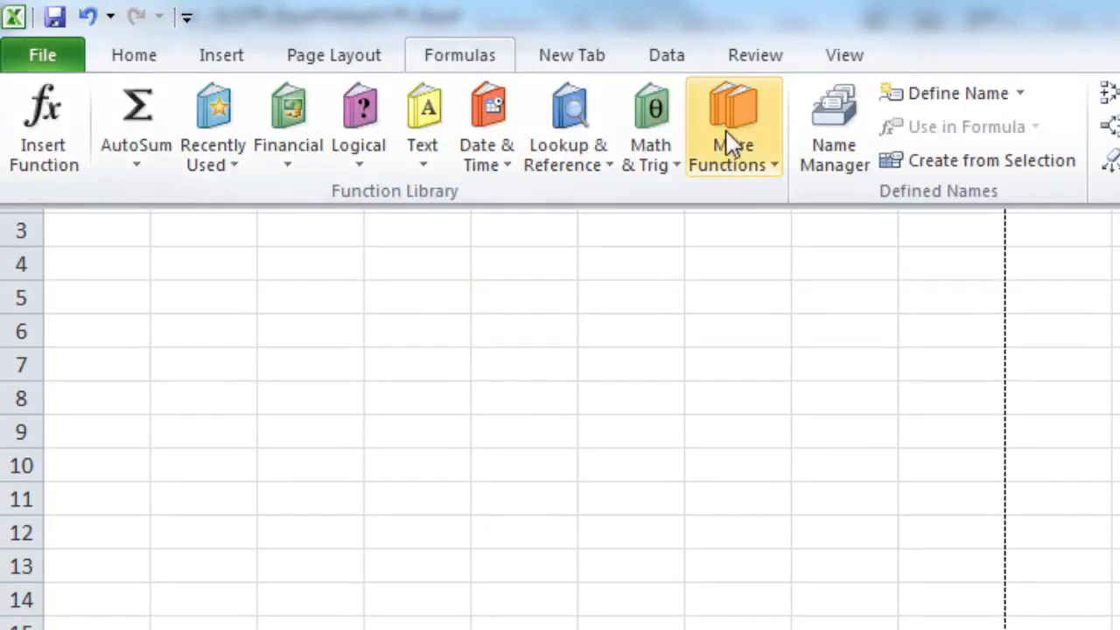
{"action": "left_click", "coordinate": [749, 60]}
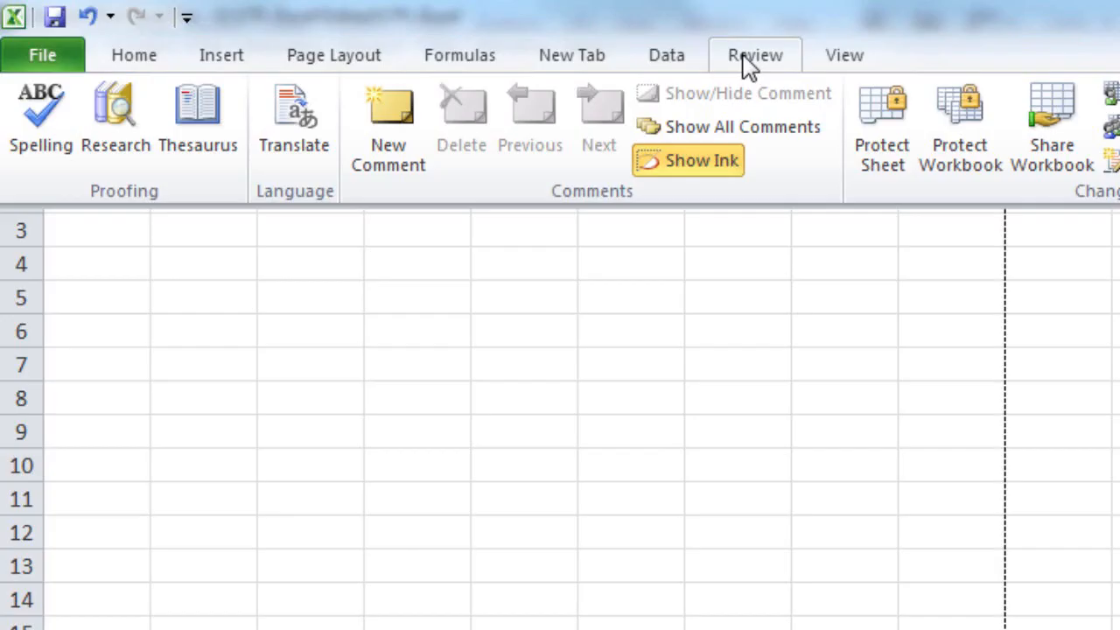
{"action": "double_click", "coordinate": [743, 55]}
{"action": "right_click", "coordinate": [843, 55]}
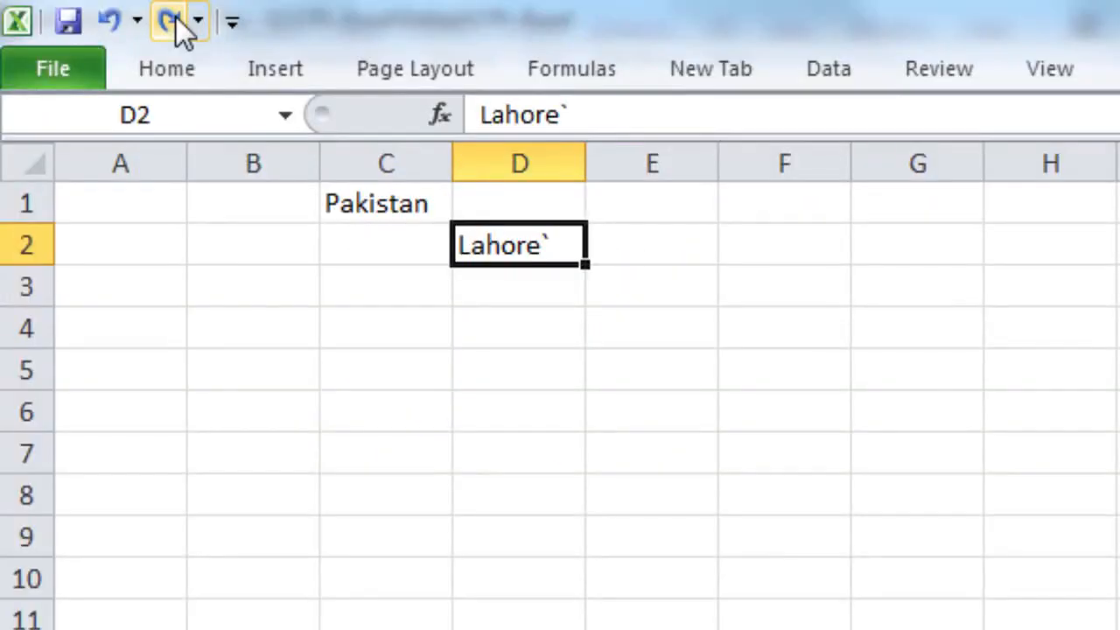
{"action": "left_click", "coordinate": [232, 21]}
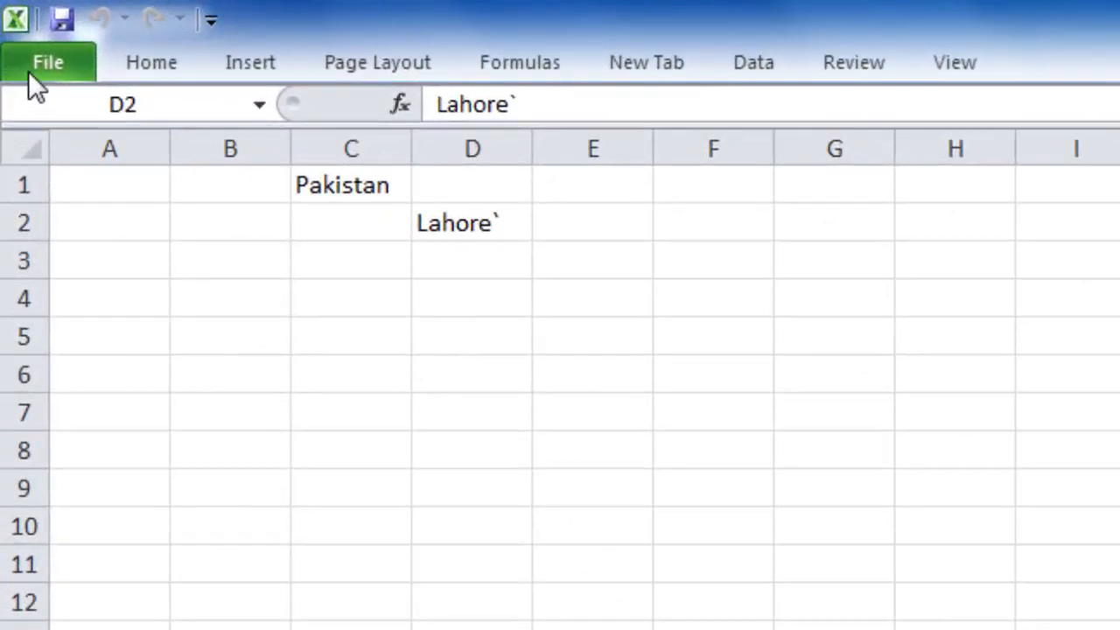
Review the Info, Recent, New, Print, Save & Send and Help pages, and view the General program options without changing them.
{"action": "left_click", "coordinate": [51, 67]}
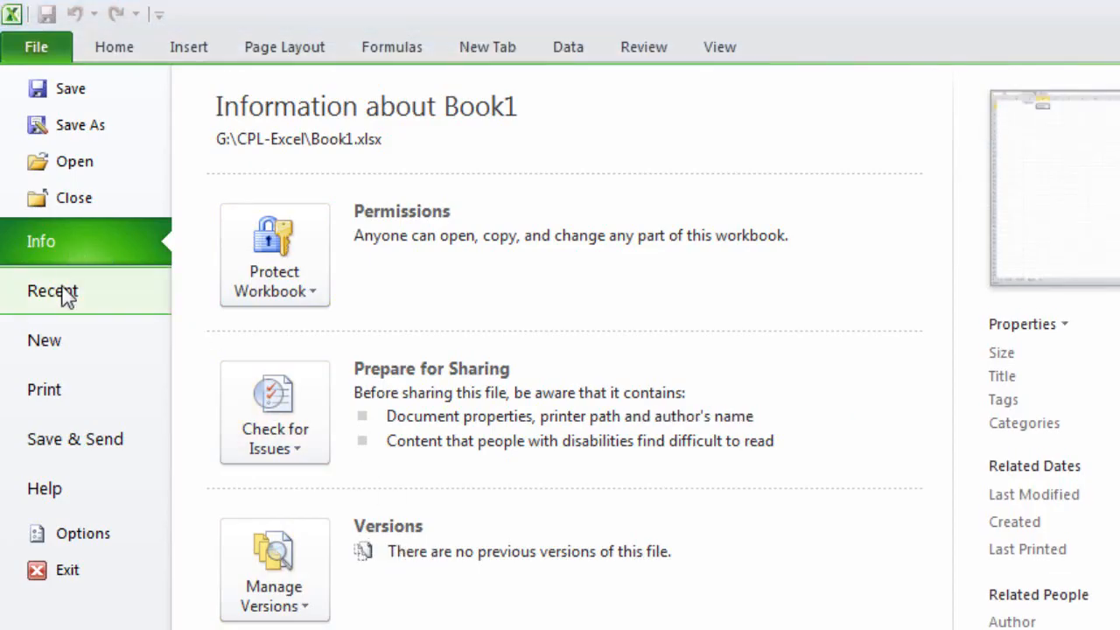
{"action": "left_click", "coordinate": [66, 296]}
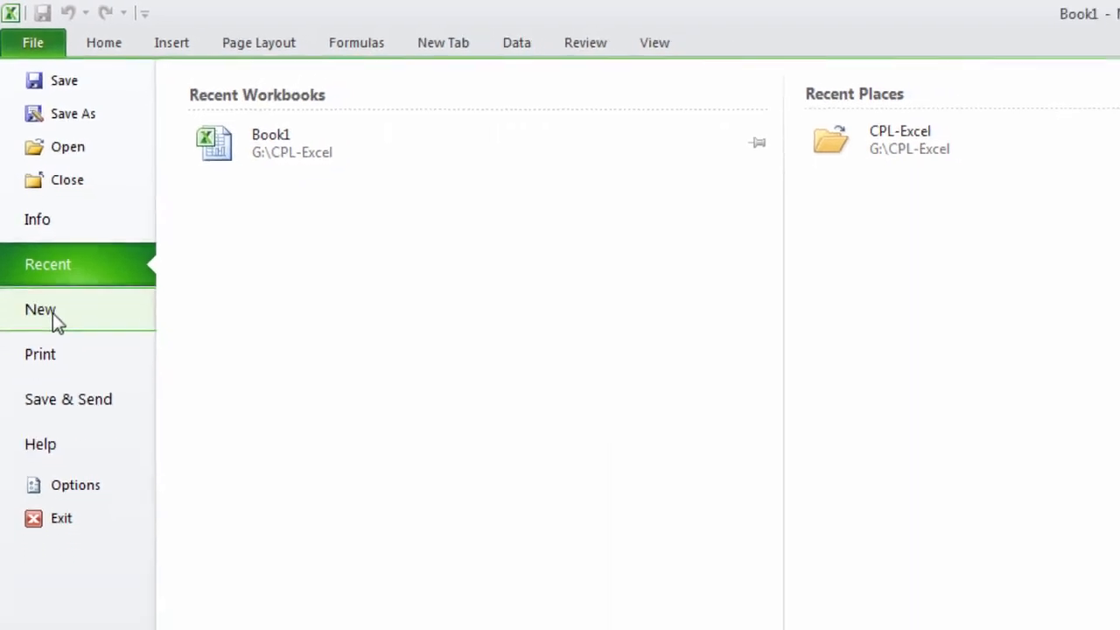
{"action": "left_click", "coordinate": [58, 346]}
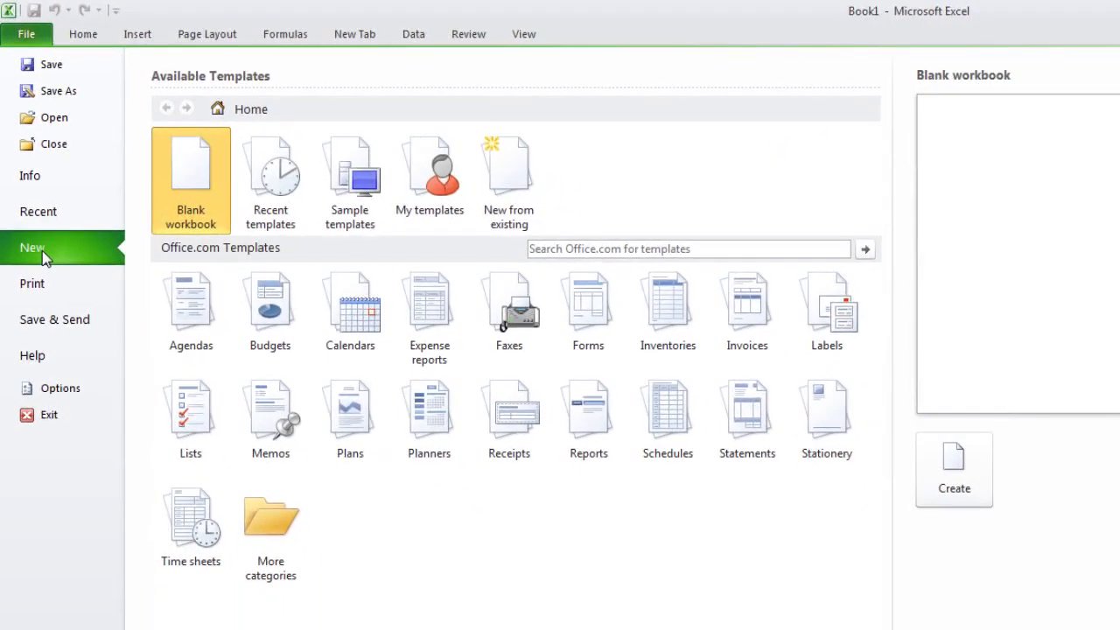
{"action": "left_click", "coordinate": [44, 276]}
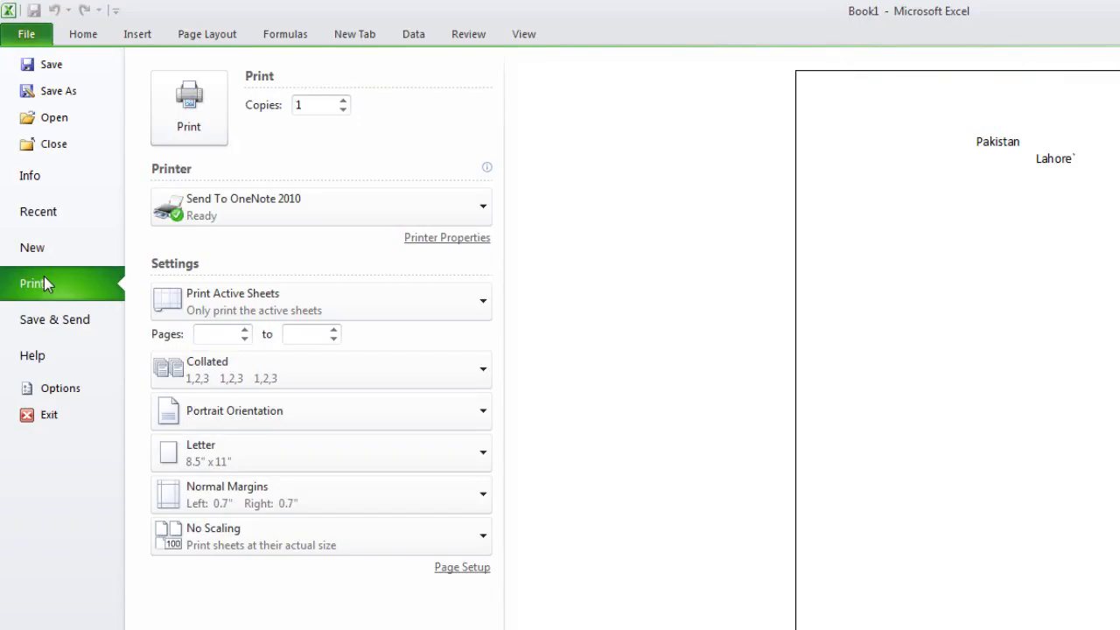
{"action": "left_click", "coordinate": [66, 318]}
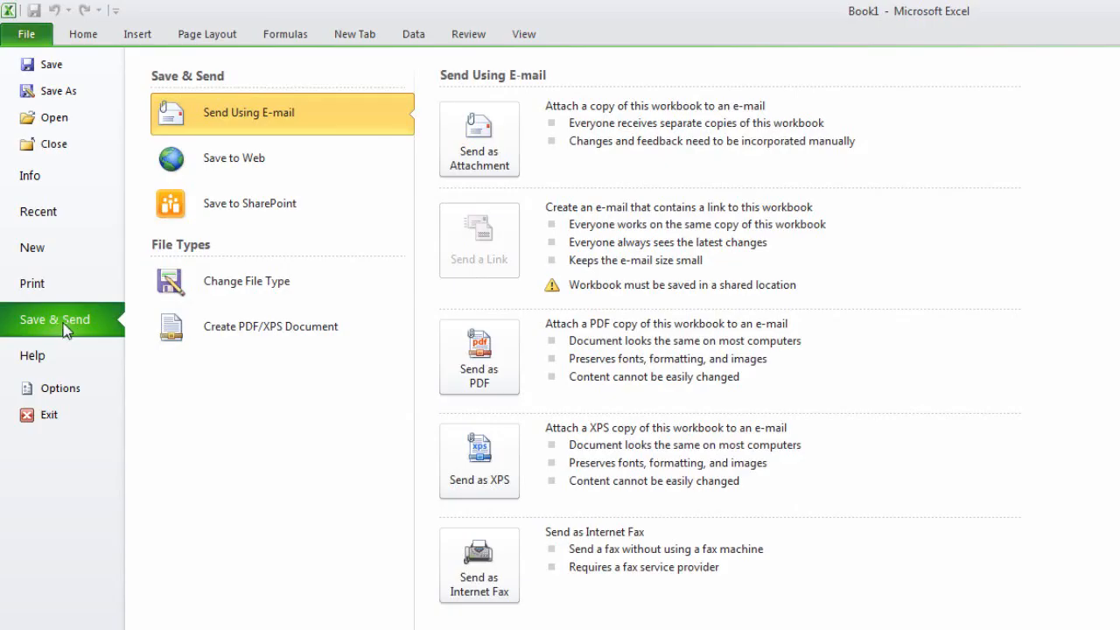
{"action": "left_click", "coordinate": [55, 359]}
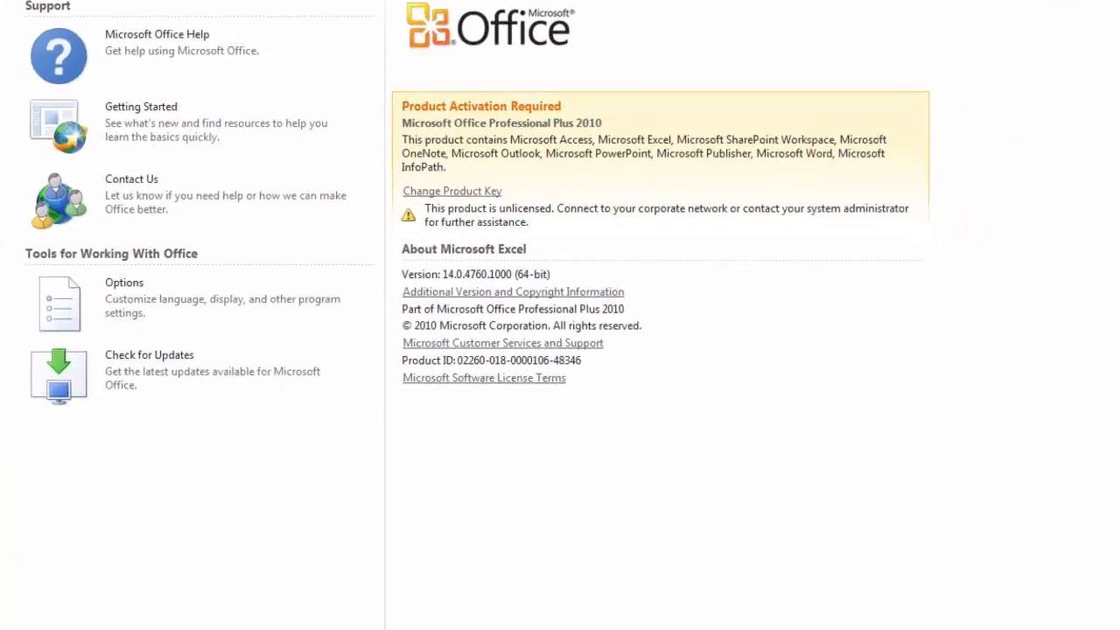
{"action": "left_click", "coordinate": [125, 283]}
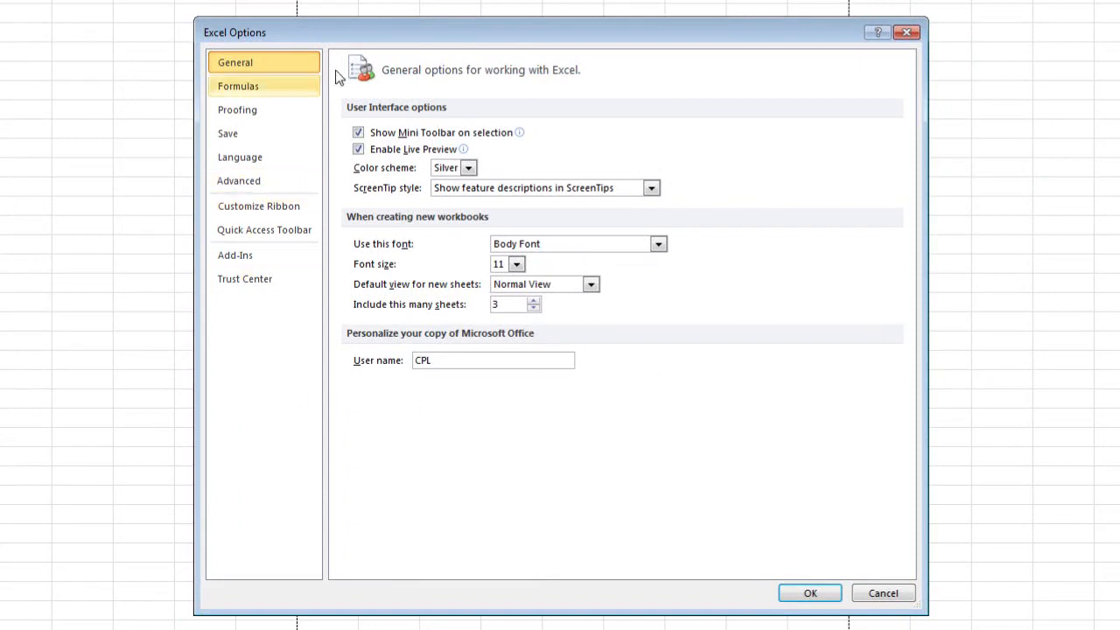
{"action": "left_click", "coordinate": [878, 592]}
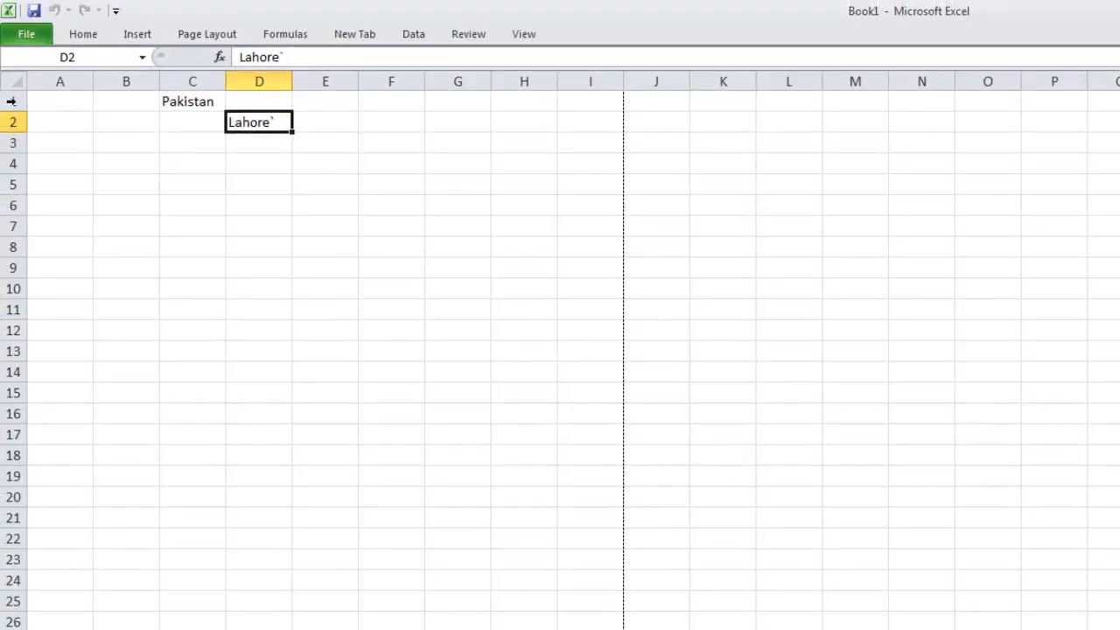
Create a new blank workbook.
{"action": "left_click", "coordinate": [26, 34]}
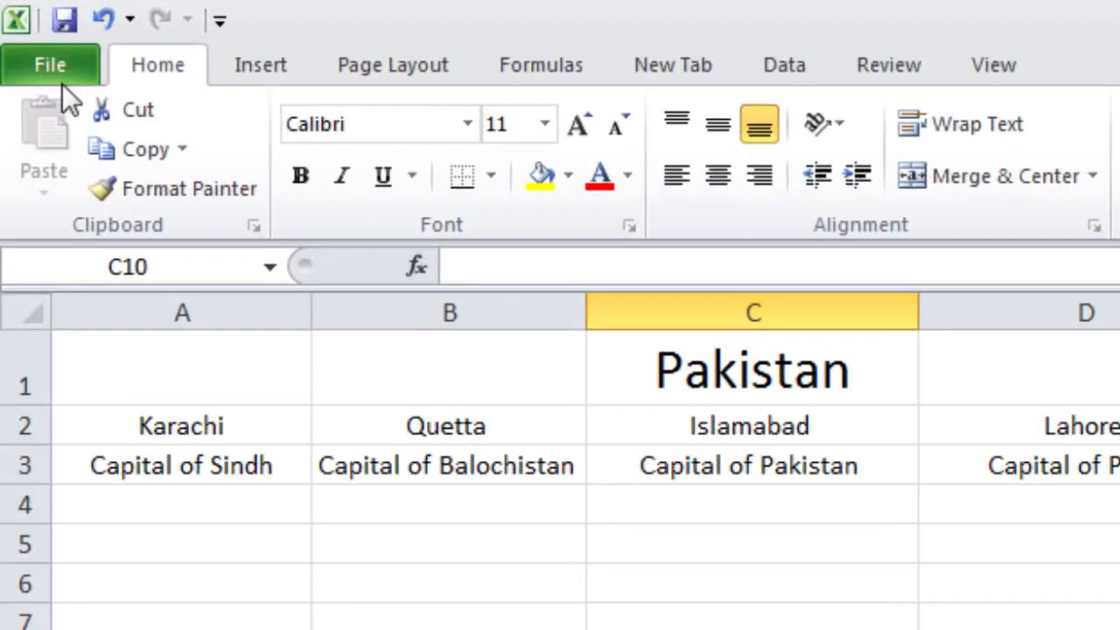
{"action": "left_click", "coordinate": [15, 20]}
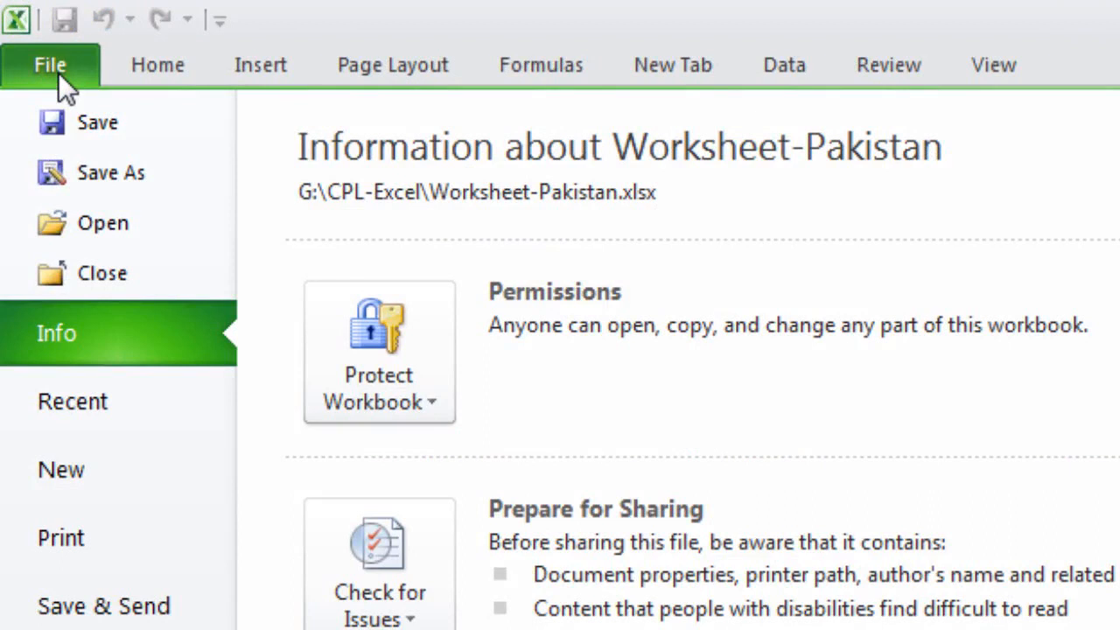
{"action": "left_click", "coordinate": [76, 466]}
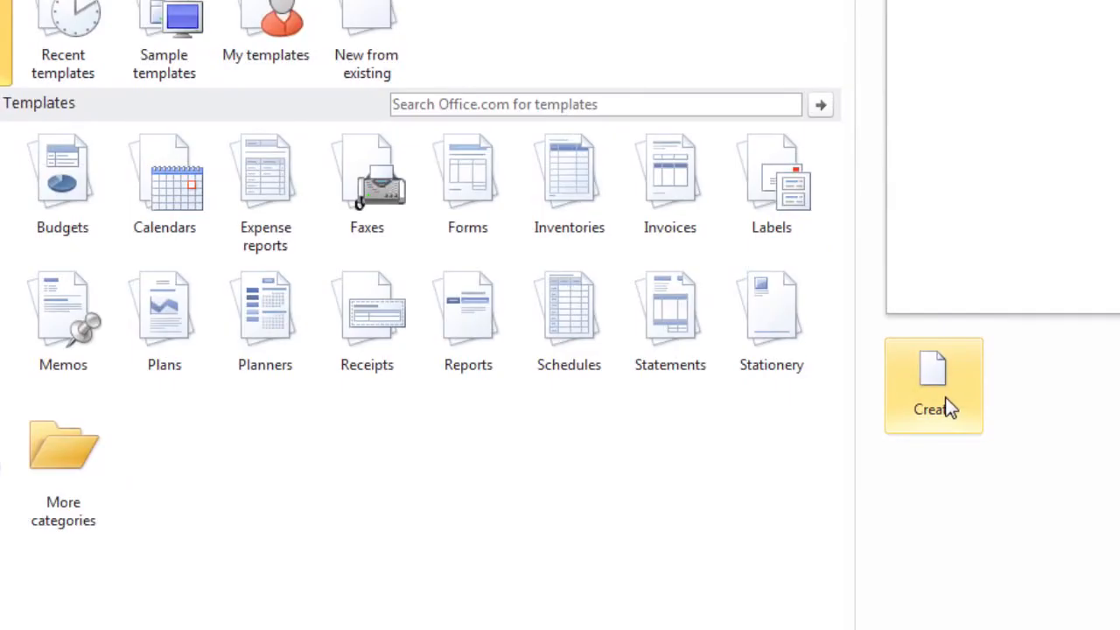
{"action": "left_click", "coordinate": [949, 409]}
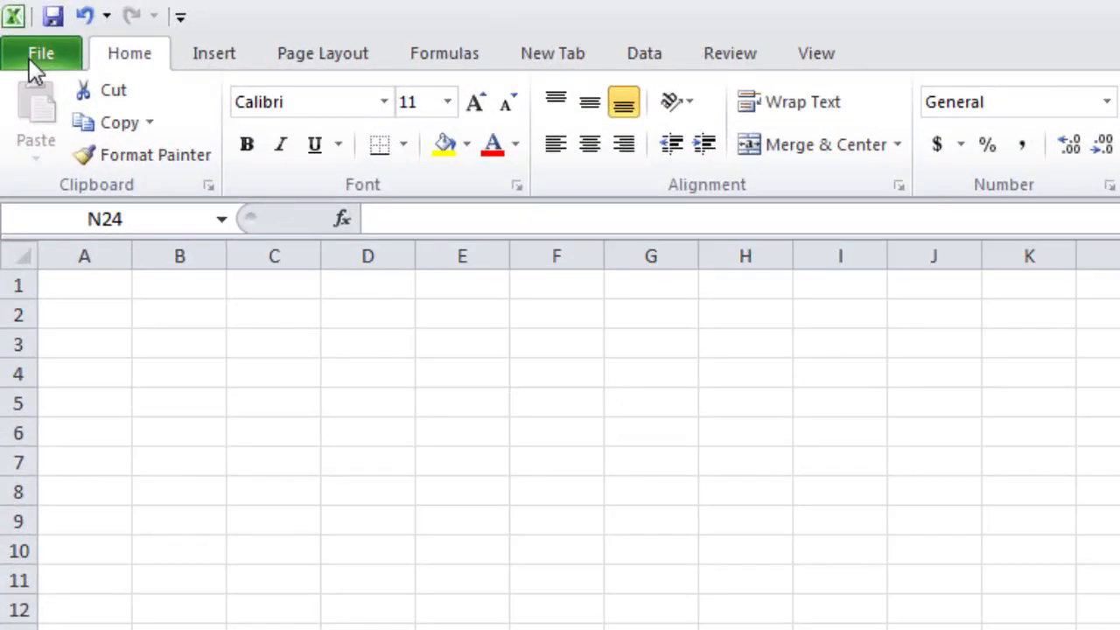
Open the existing Worksheet-Pakistan workbook from the CPL-Excel folder.
{"action": "left_click", "coordinate": [35, 54]}
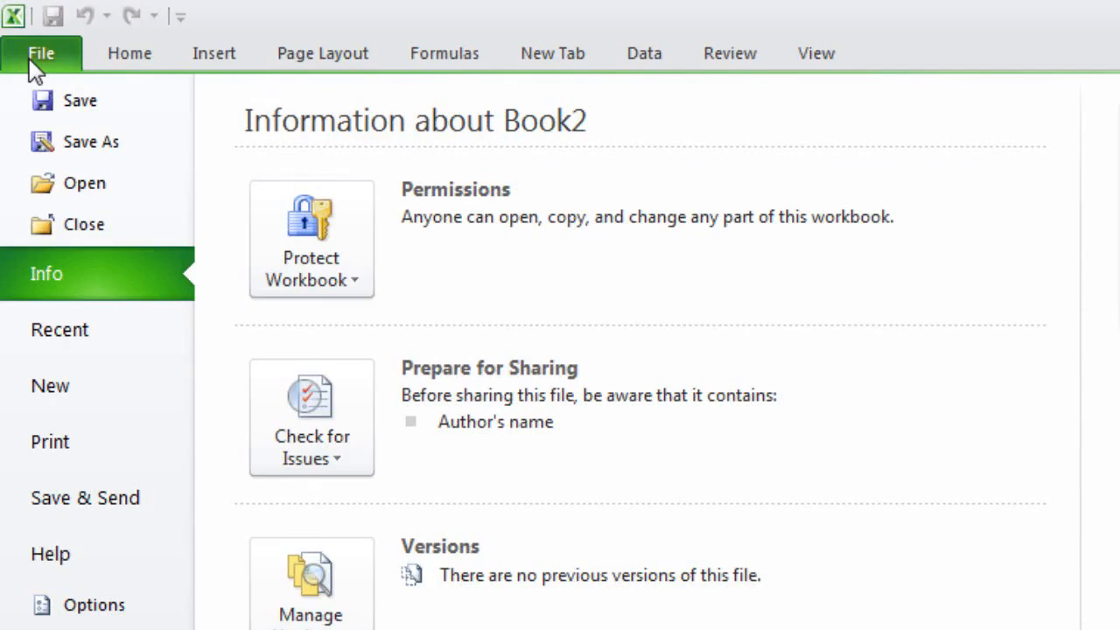
{"action": "left_click", "coordinate": [85, 184]}
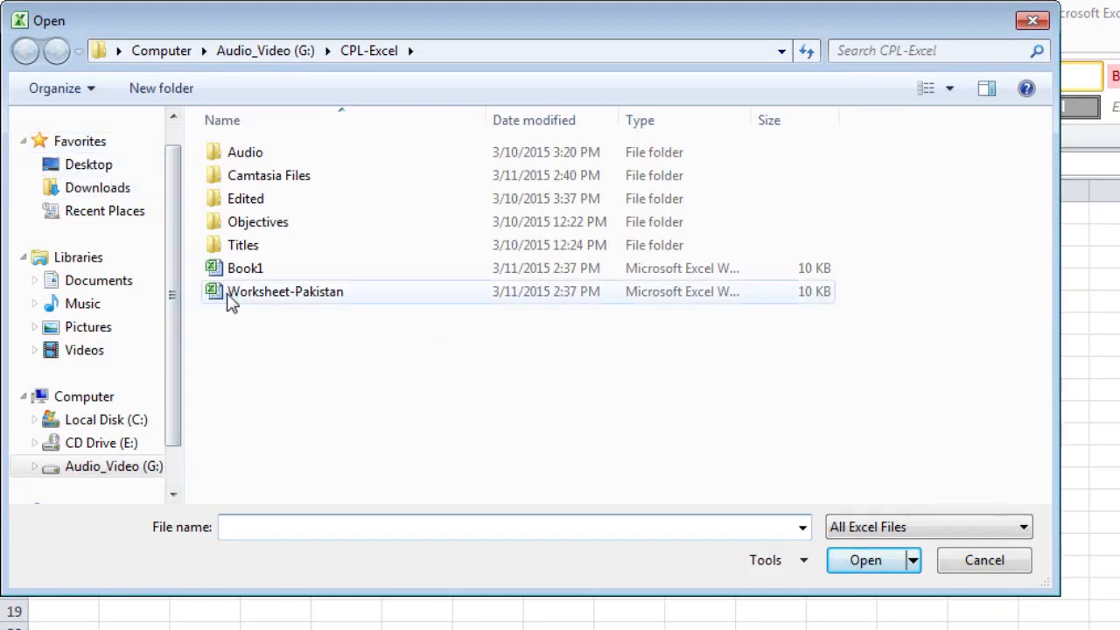
{"action": "left_click", "coordinate": [230, 300]}
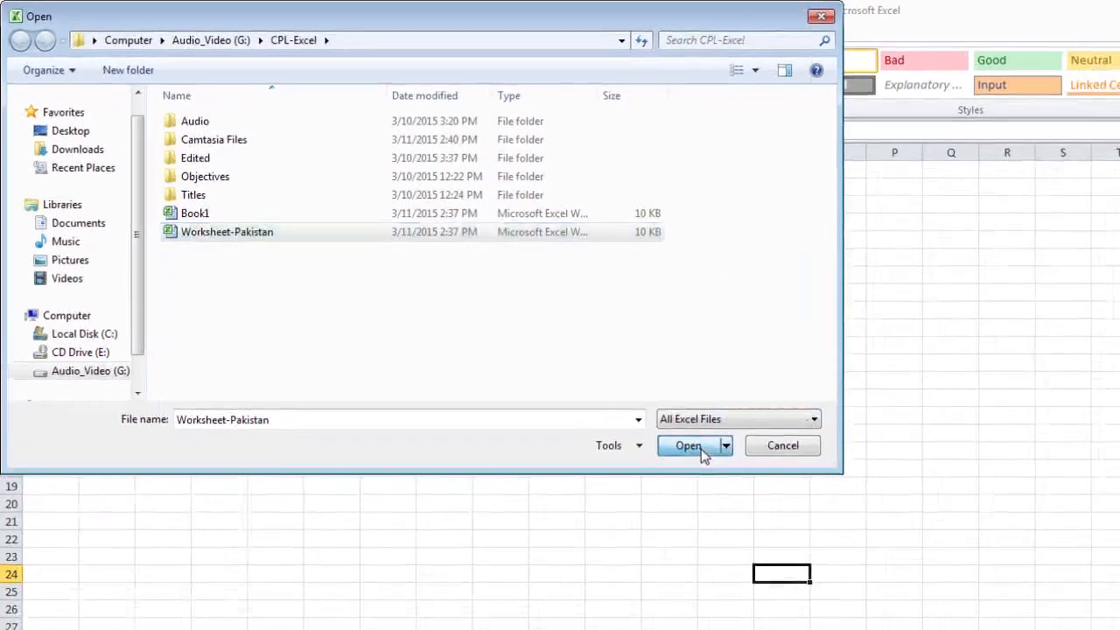
{"action": "left_click", "coordinate": [701, 449]}
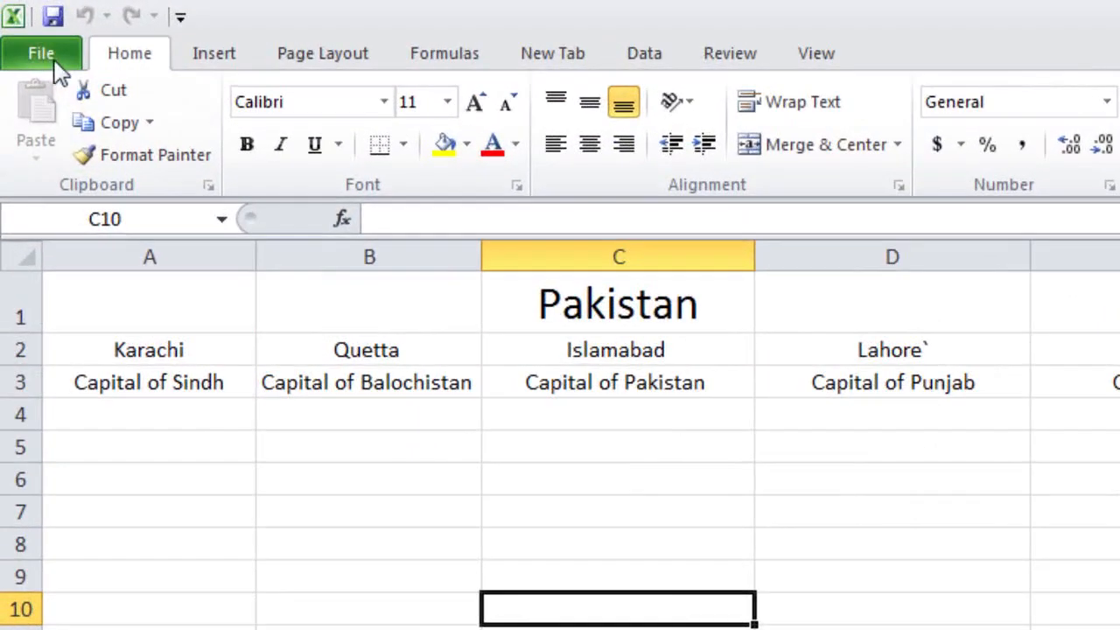
Show the list of recent workbooks, and display the Insert commands.
{"action": "left_click", "coordinate": [44, 56]}
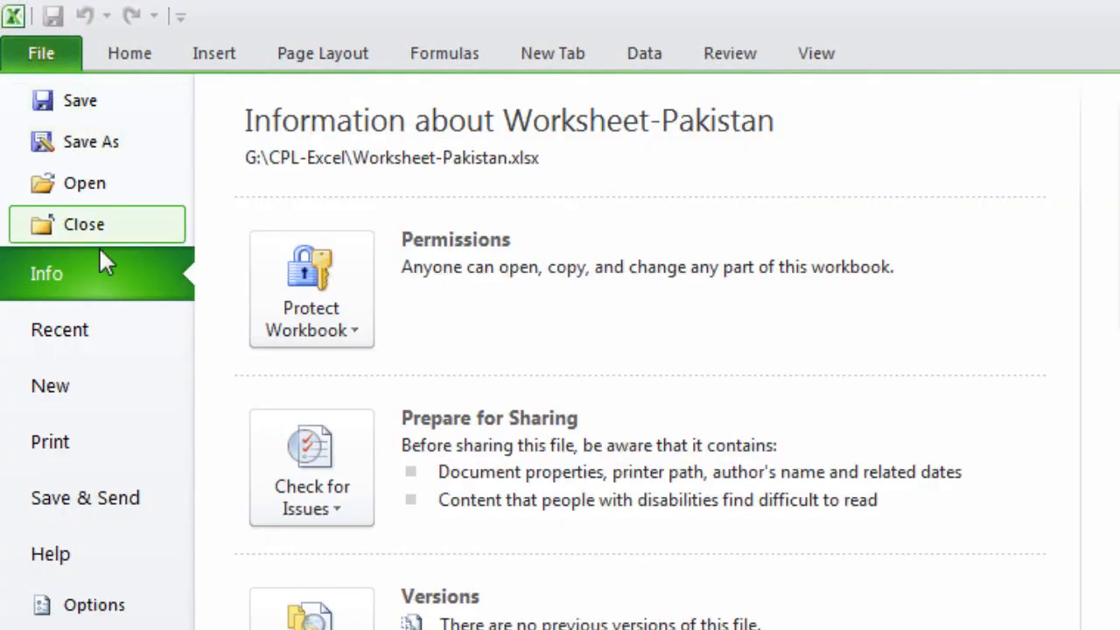
{"action": "left_click", "coordinate": [113, 352]}
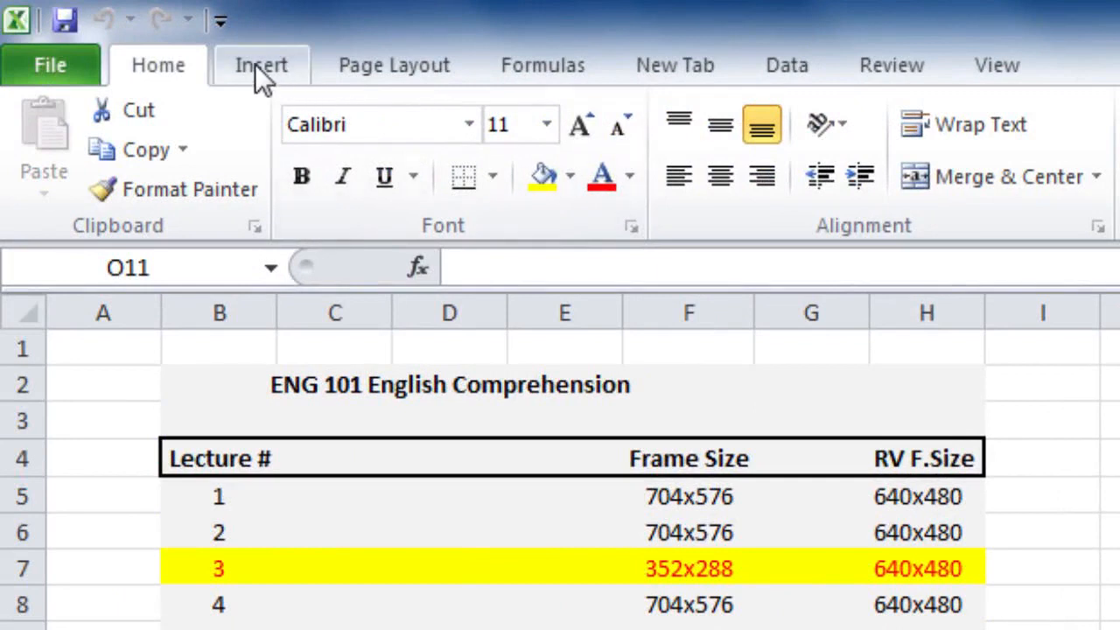
{"action": "left_click", "coordinate": [260, 70]}
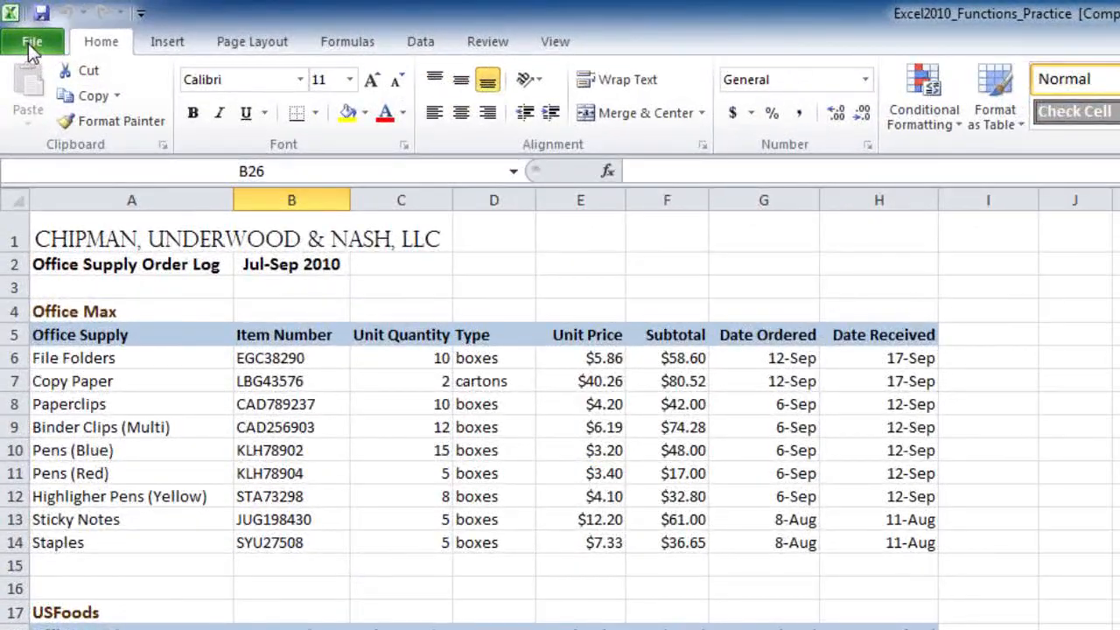
Convert the compatibility-mode workbook to the Excel Workbook format, saving it on the Desktop as Excel2010_Functions_Practice-New.
{"action": "left_click", "coordinate": [28, 43]}
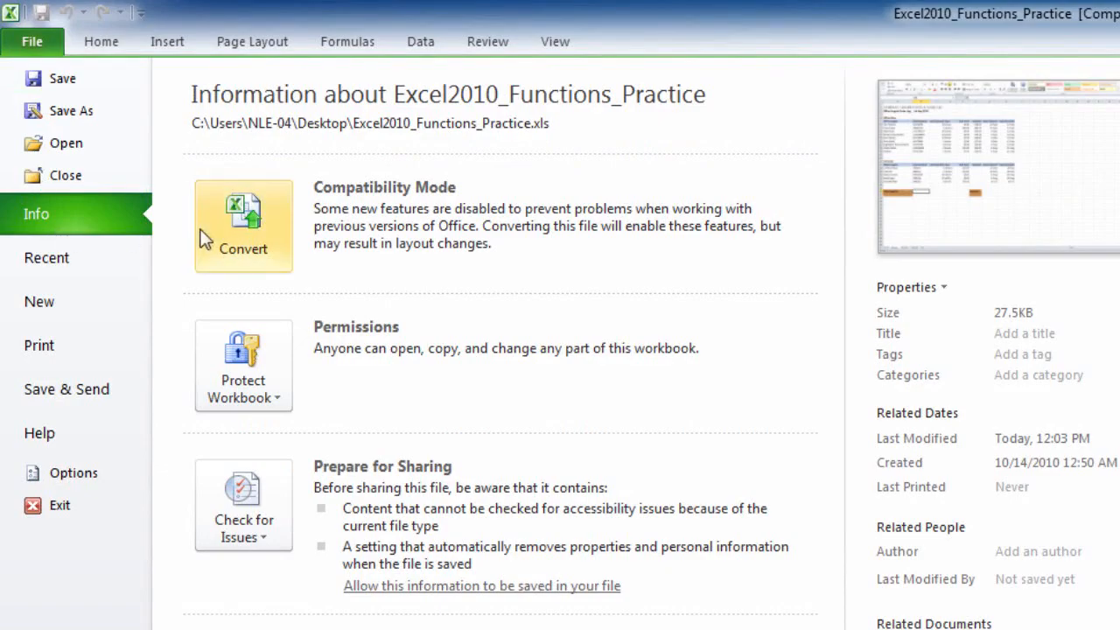
{"action": "left_click", "coordinate": [253, 258]}
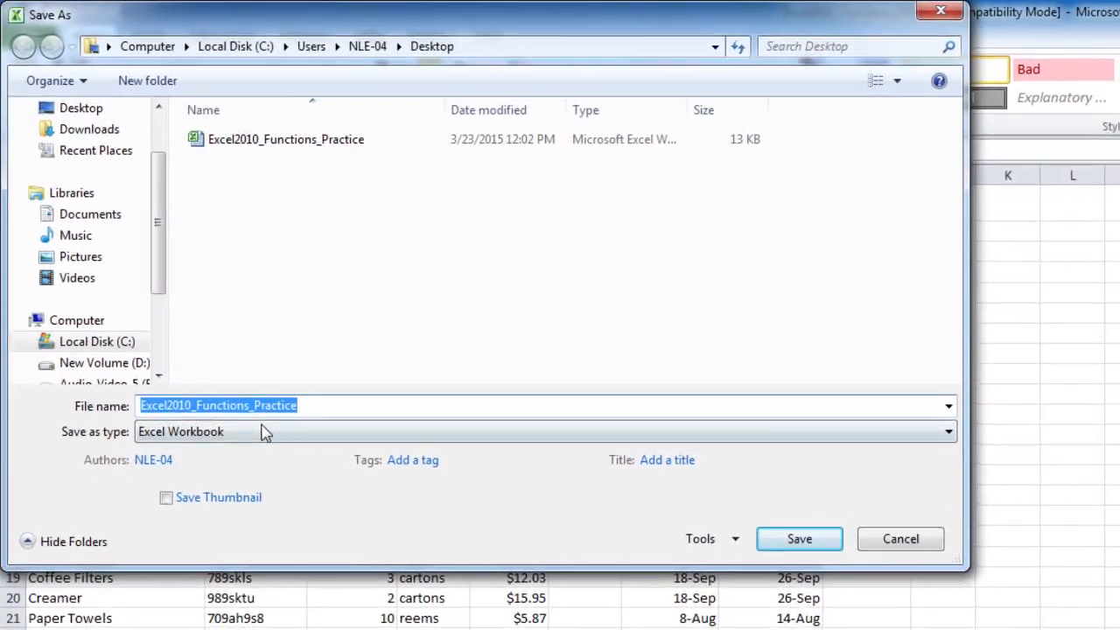
{"action": "left_click", "coordinate": [301, 494]}
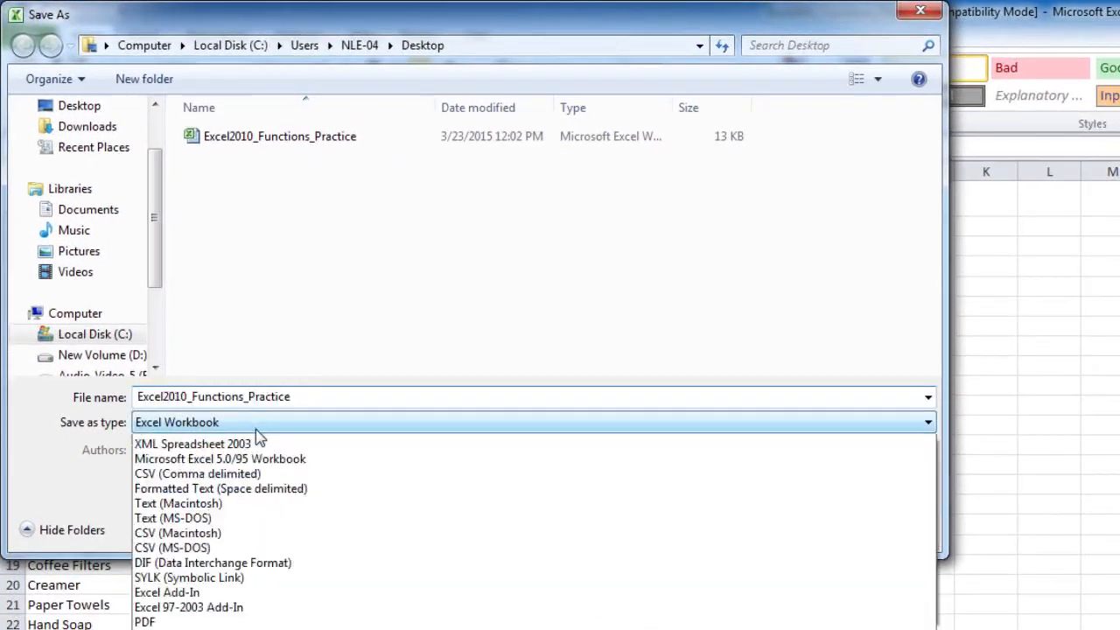
{"action": "left_click", "coordinate": [259, 437]}
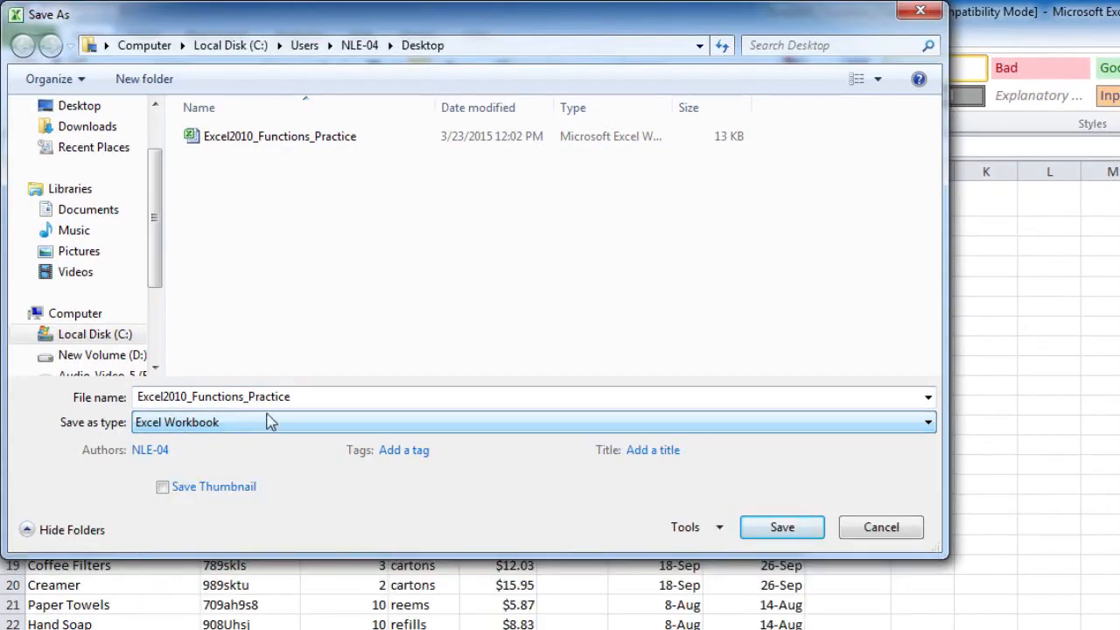
{"action": "left_click", "coordinate": [326, 400]}
{"action": "left_click", "coordinate": [335, 400]}
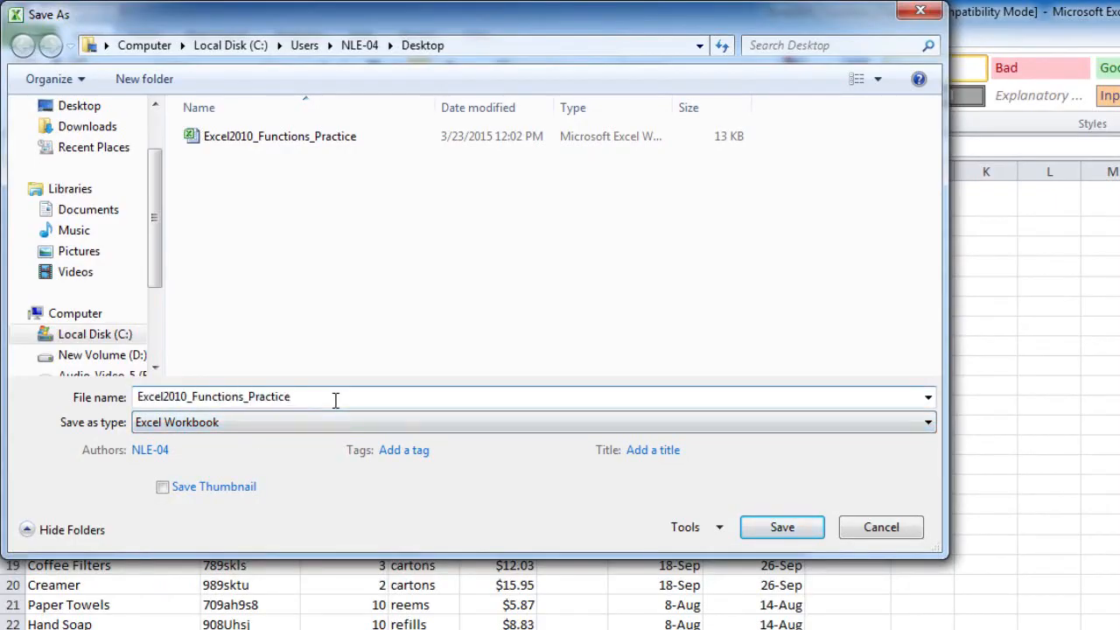
{"action": "type", "text": "-New"}
{"action": "left_click", "coordinate": [778, 535]}
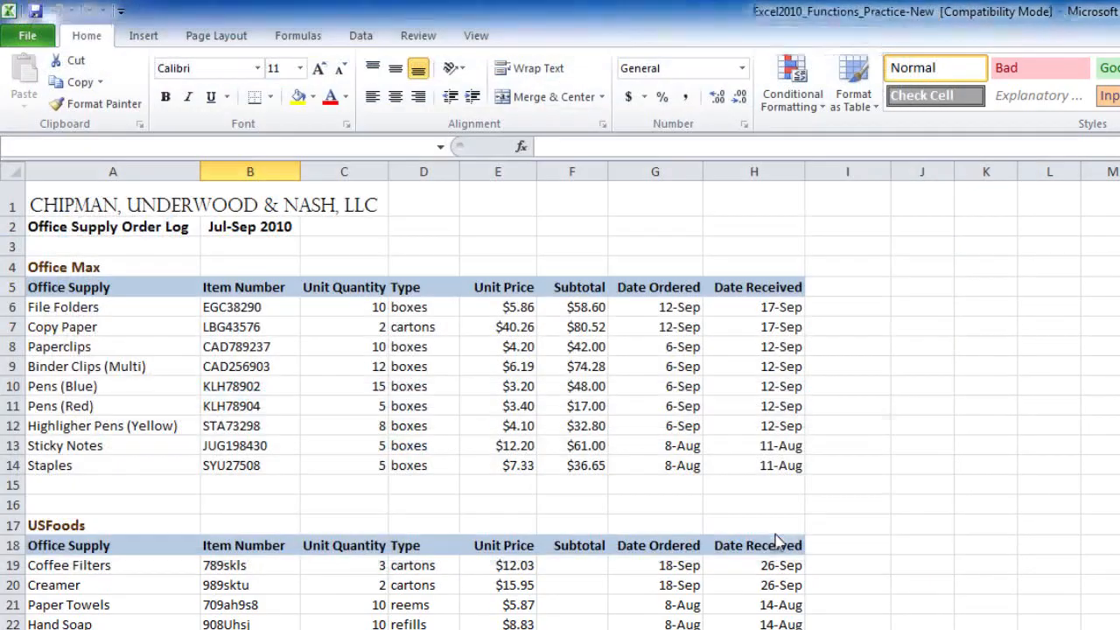
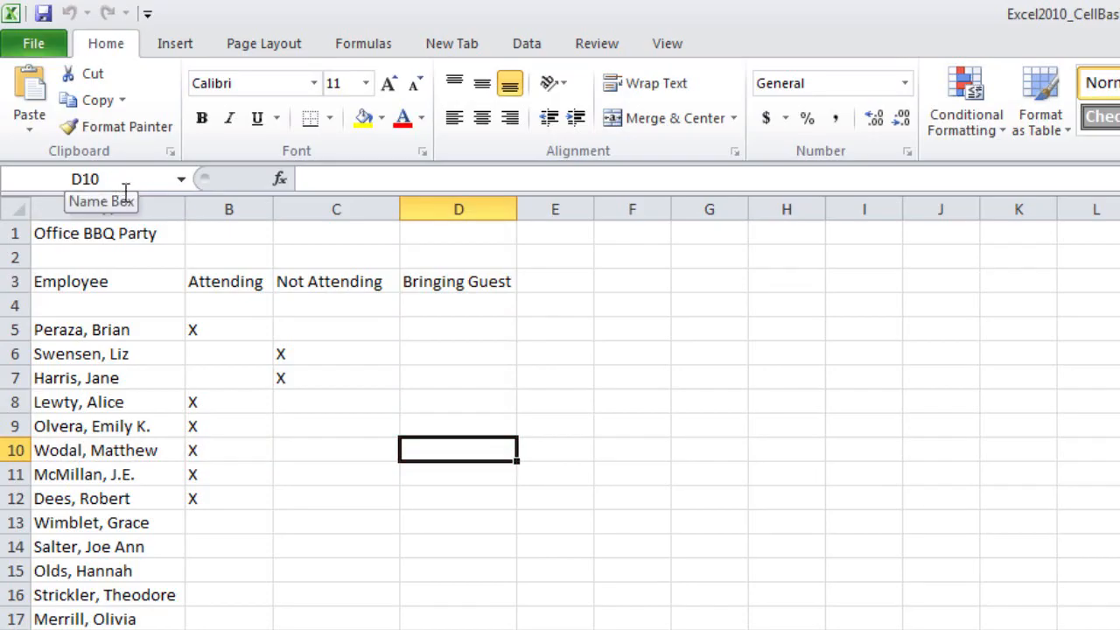
Select the range C5:C13 in the Not Attending column, and go to the range A1:A5 by its reference.
{"action": "left_click", "coordinate": [323, 333]}
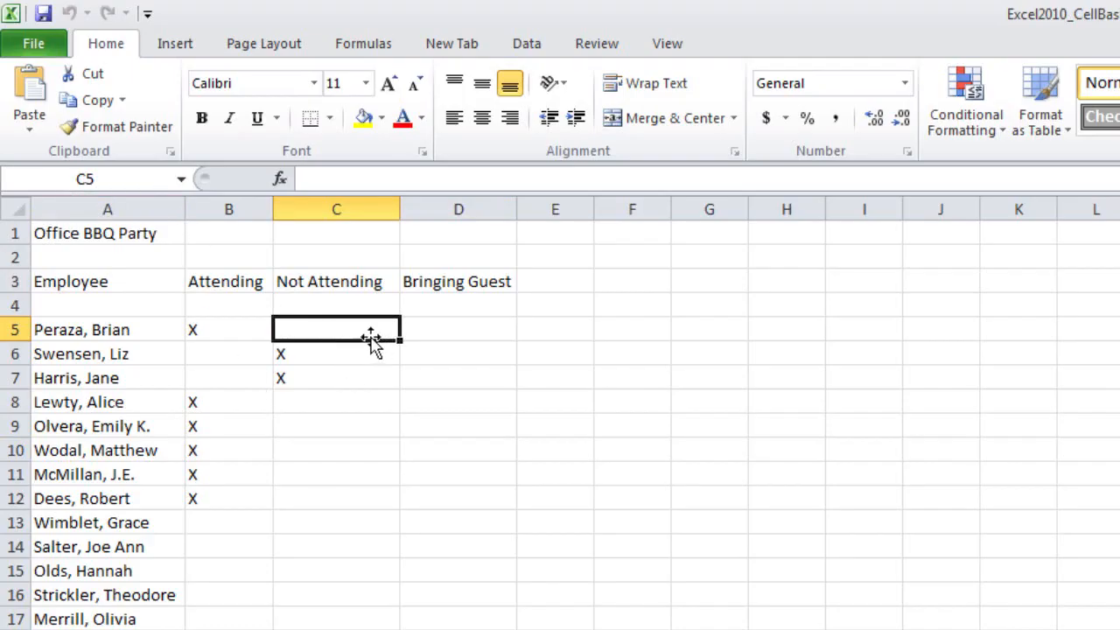
{"action": "left_click_drag", "start_coordinate": [370, 330], "coordinate": [372, 511]}
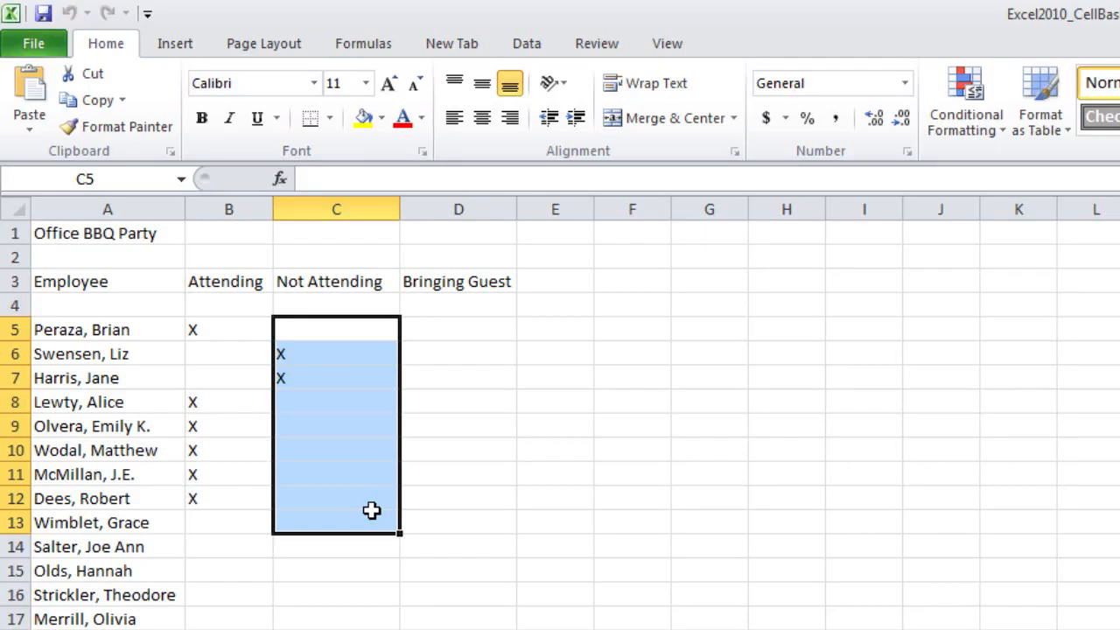
{"action": "left_click", "coordinate": [129, 183]}
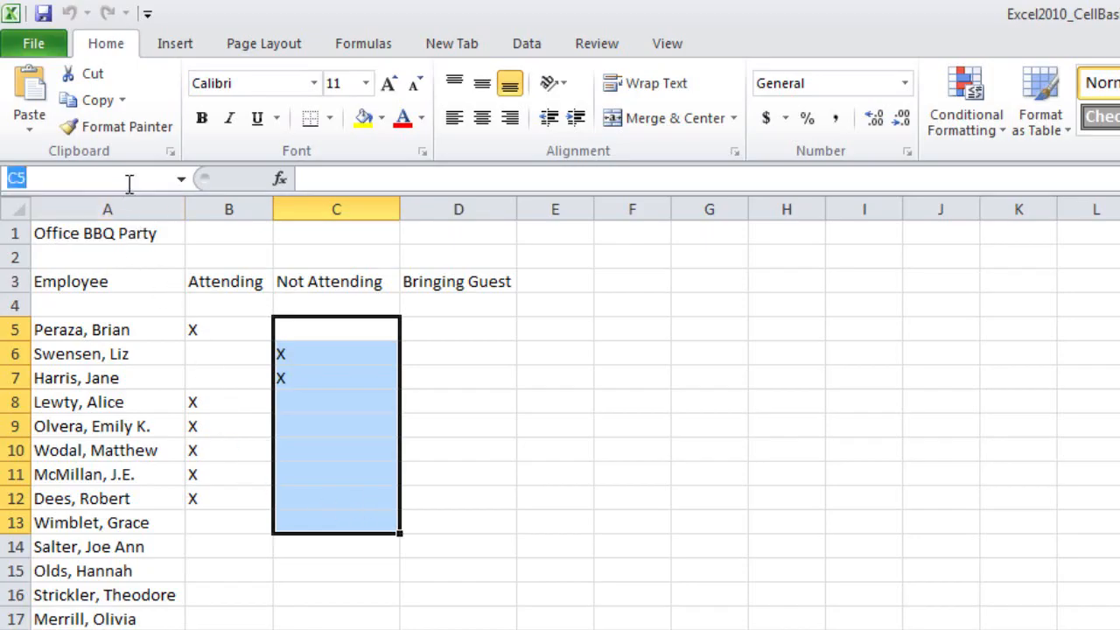
{"action": "type", "text": "A1:A5"}
{"action": "key", "text": "Return"}
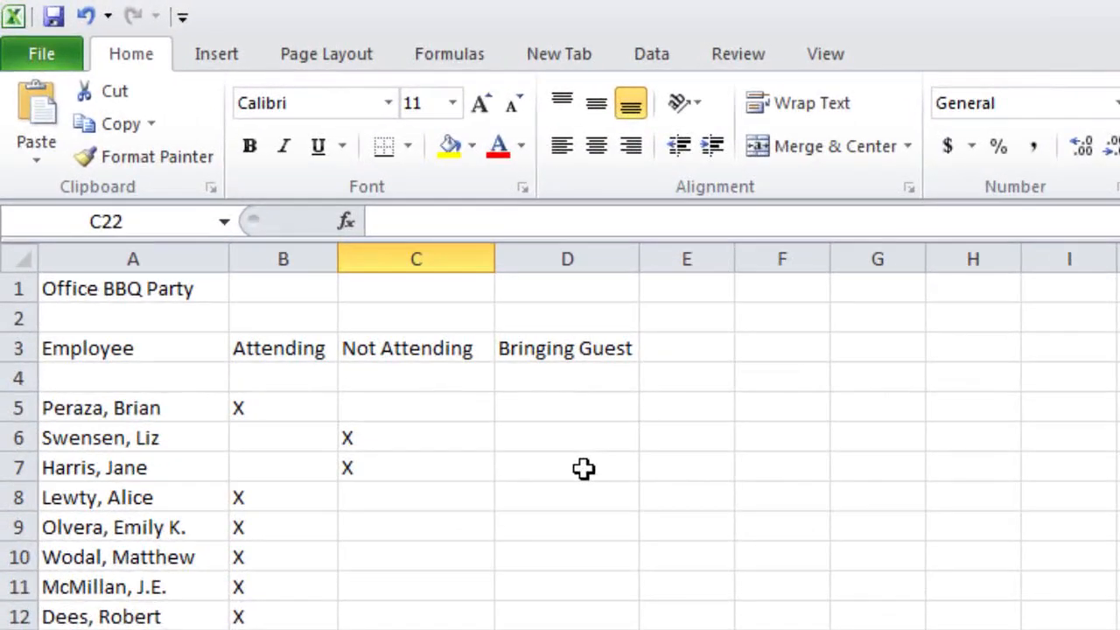
Select cells D7 and E9 in turn, and move the active cell three rows up and three columns across to H6.
{"action": "left_click", "coordinate": [543, 438]}
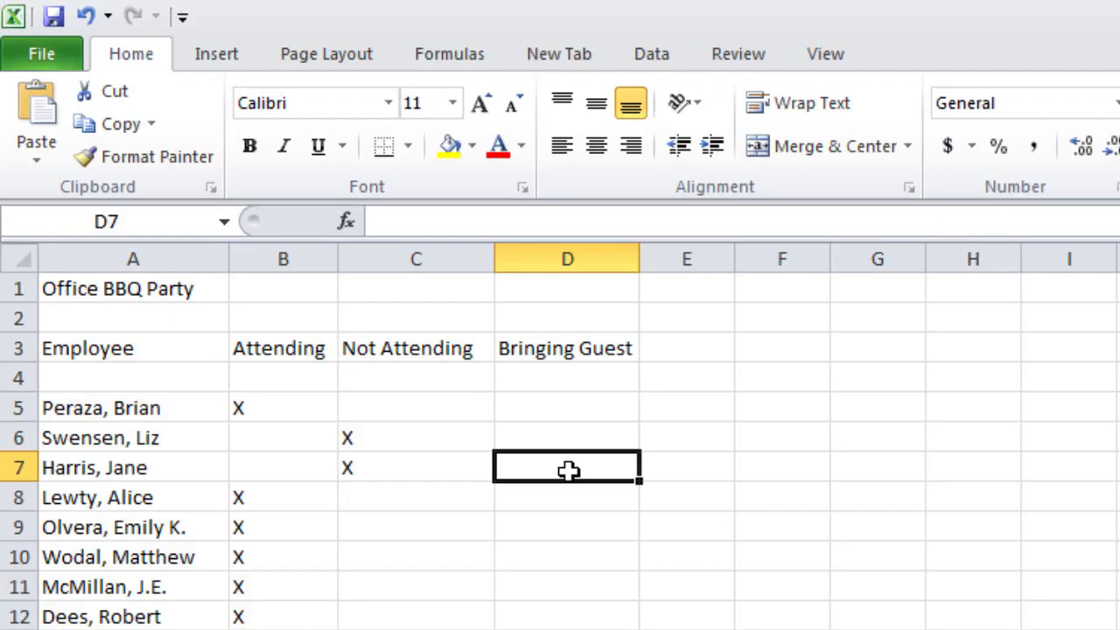
{"action": "left_click", "coordinate": [673, 539]}
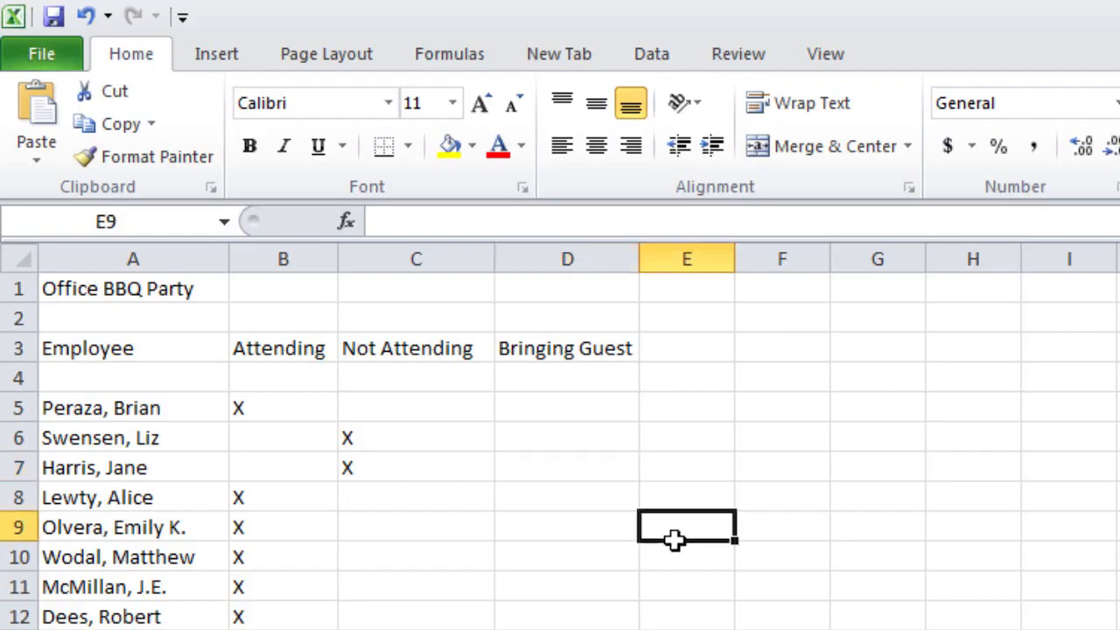
{"action": "key", "text": "Up"}
{"action": "key", "text": "Up"}
{"action": "key", "text": "Up"}
{"action": "key", "text": "Right"}
{"action": "key", "text": "Right"}
{"action": "key", "text": "Right"}
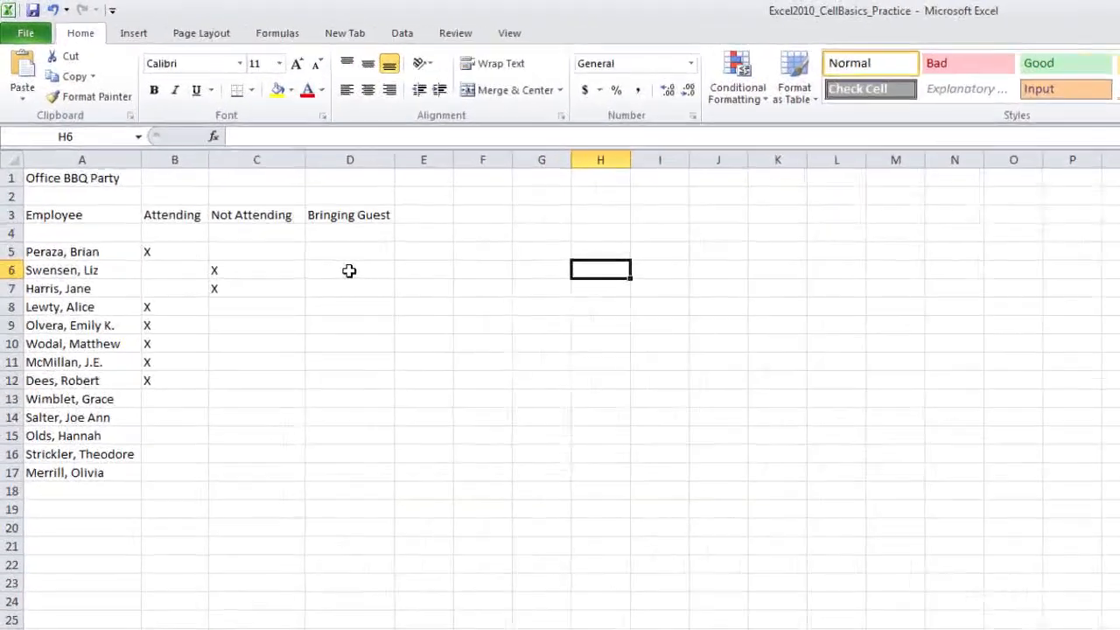
Select the cell range D6:E14.
{"action": "left_click", "coordinate": [248, 192]}
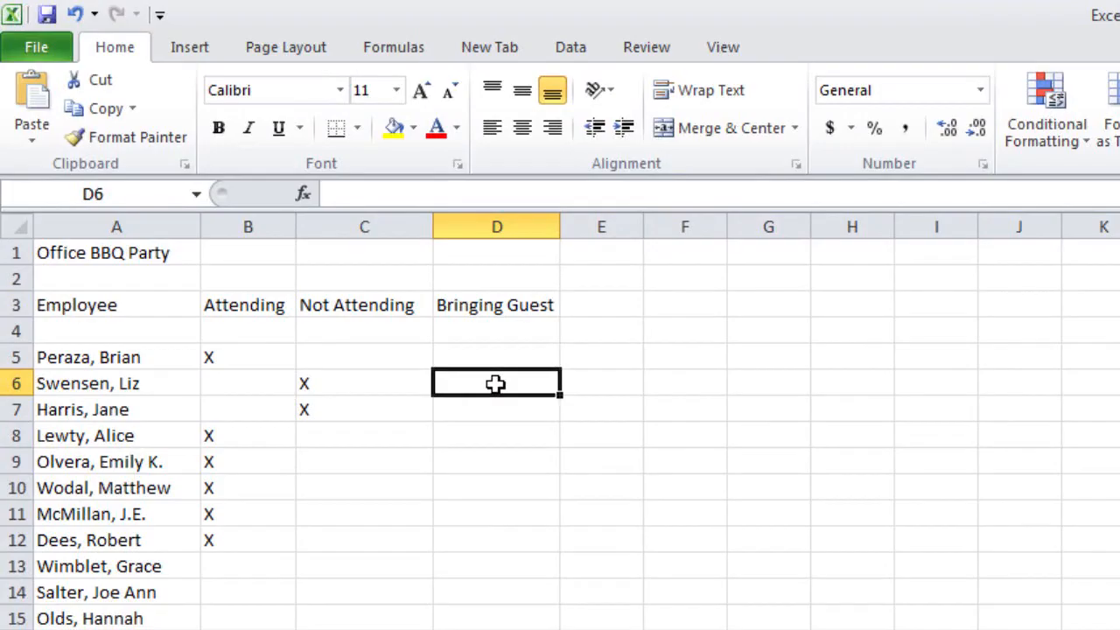
{"action": "left_click_drag", "start_coordinate": [495, 384], "coordinate": [582, 587]}
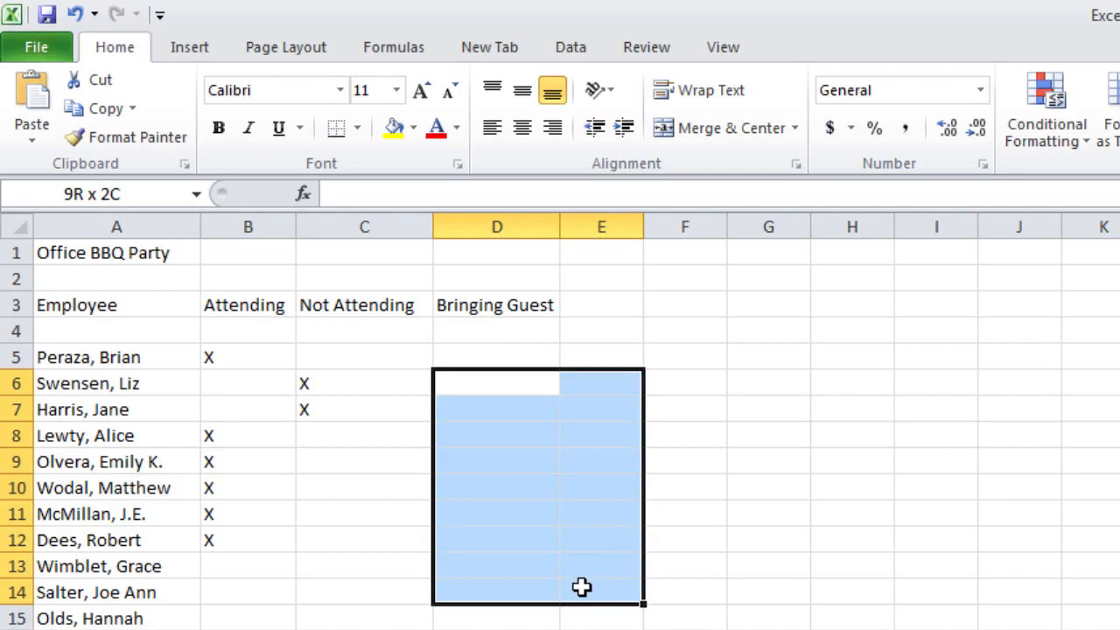
{"action": "left_click_drag", "start_coordinate": [581, 587], "coordinate": [582, 587]}
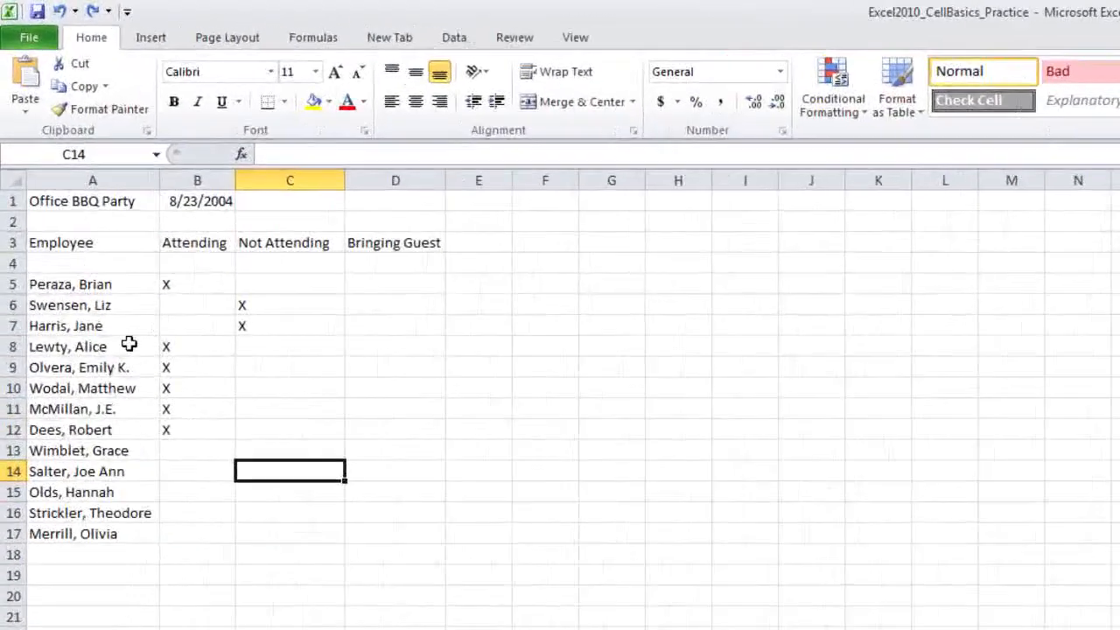
Select cells such as B5, C3, B12, A10 and B8 to examine the kinds of content they hold.
{"action": "left_click", "coordinate": [53, 160]}
{"action": "left_click", "coordinate": [216, 329]}
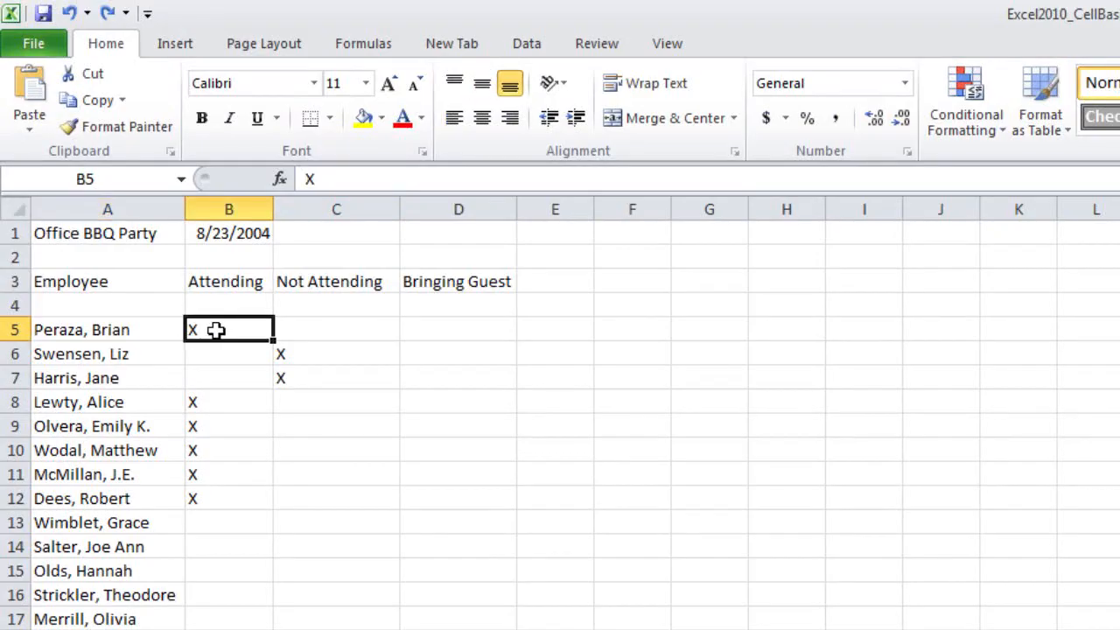
{"action": "left_click", "coordinate": [327, 283]}
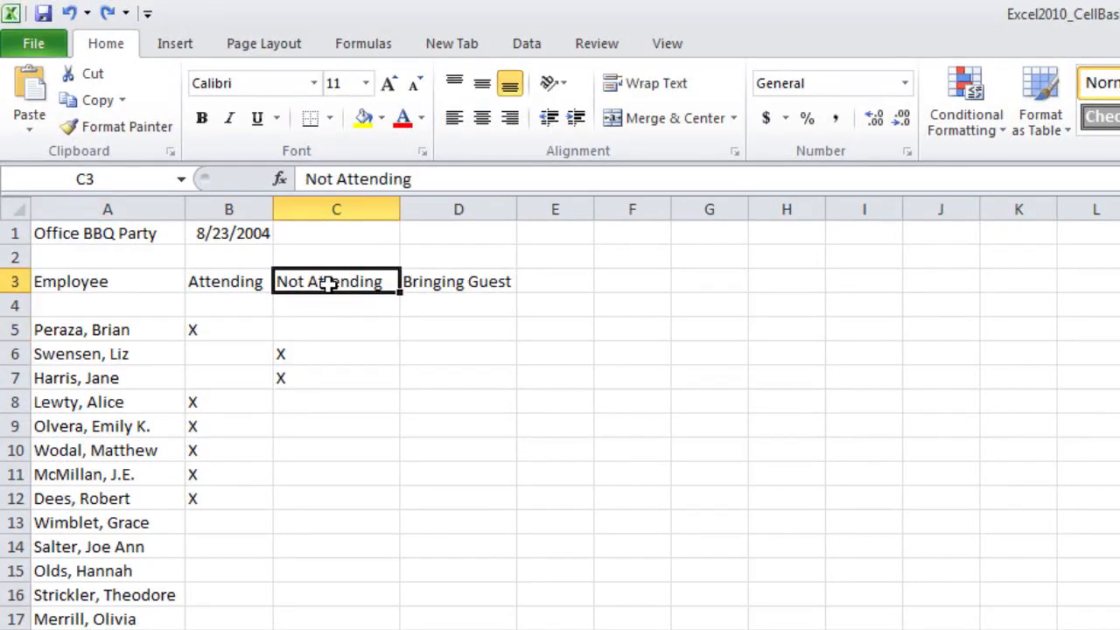
{"action": "left_click", "coordinate": [225, 232]}
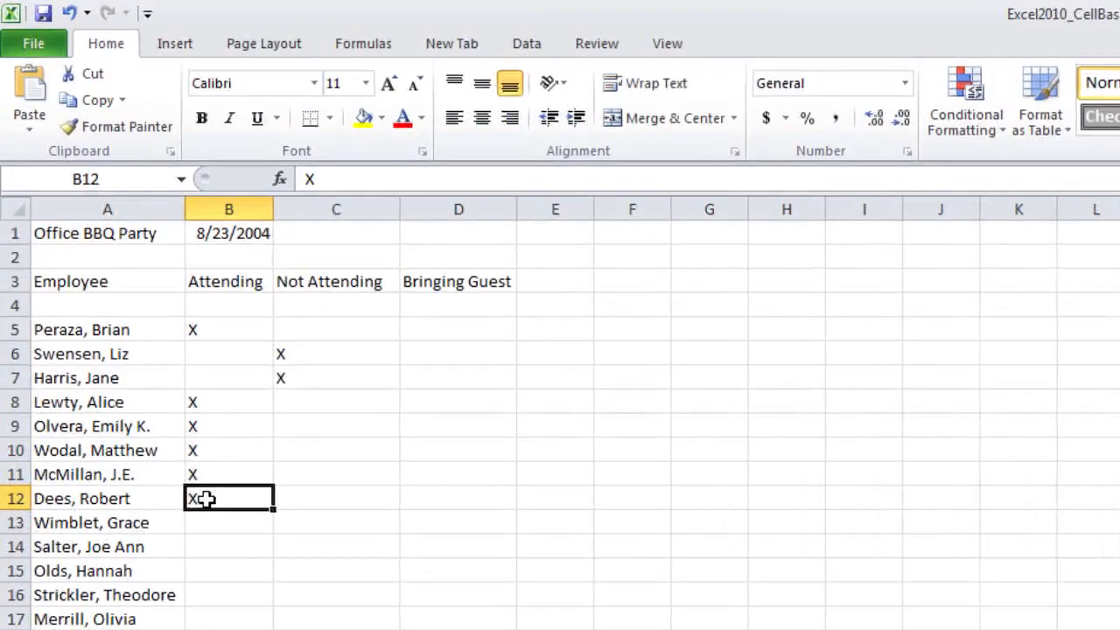
{"action": "left_click", "coordinate": [144, 453]}
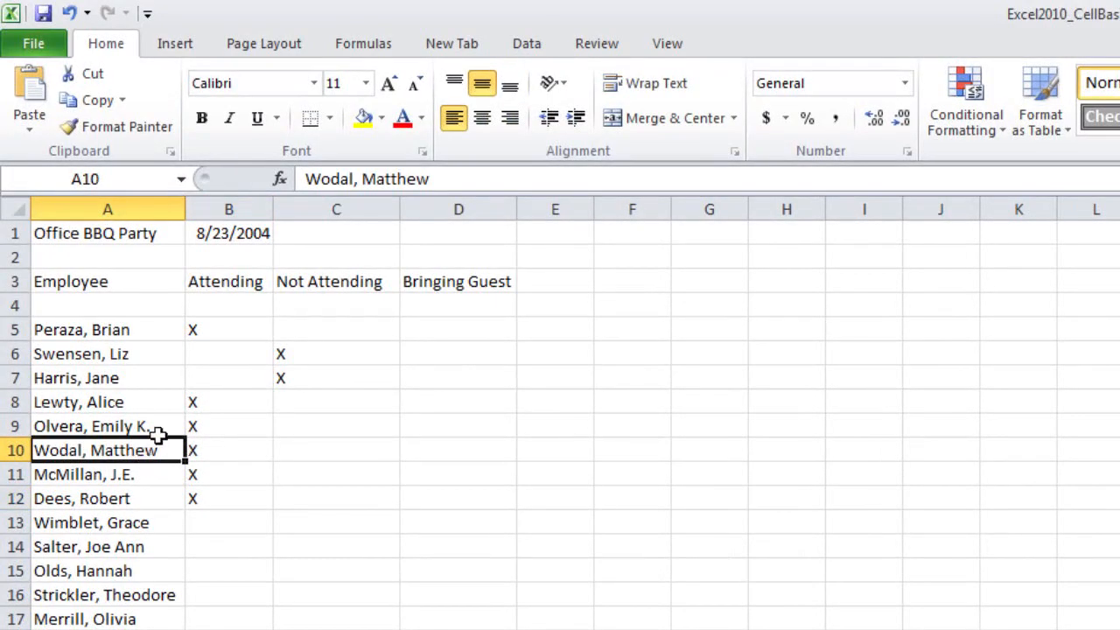
{"action": "left_click", "coordinate": [234, 233]}
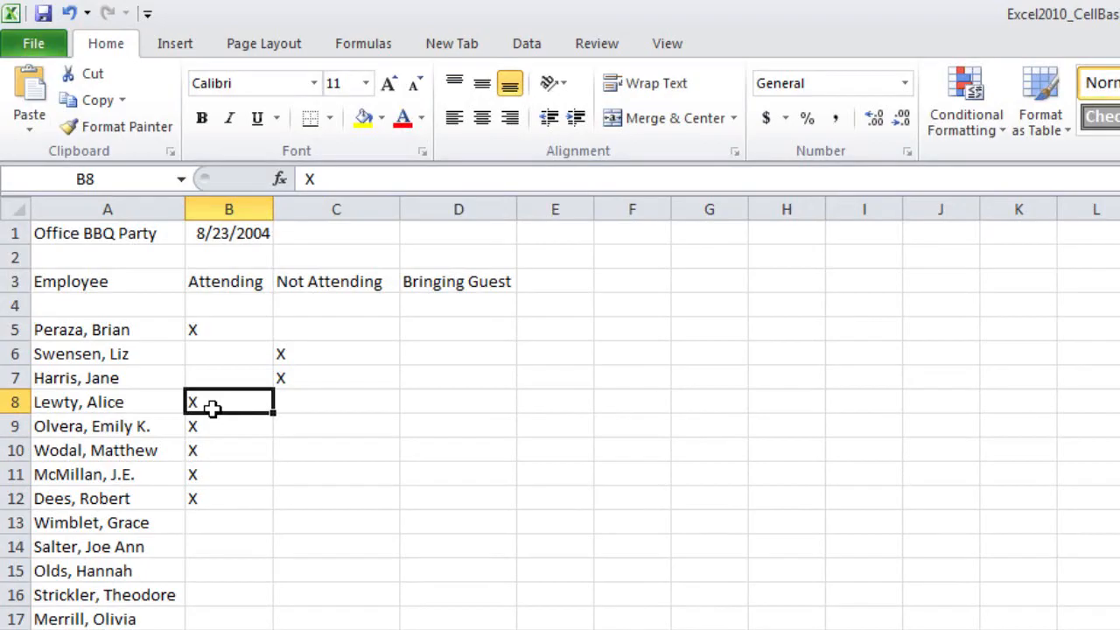
{"action": "left_click", "coordinate": [98, 440]}
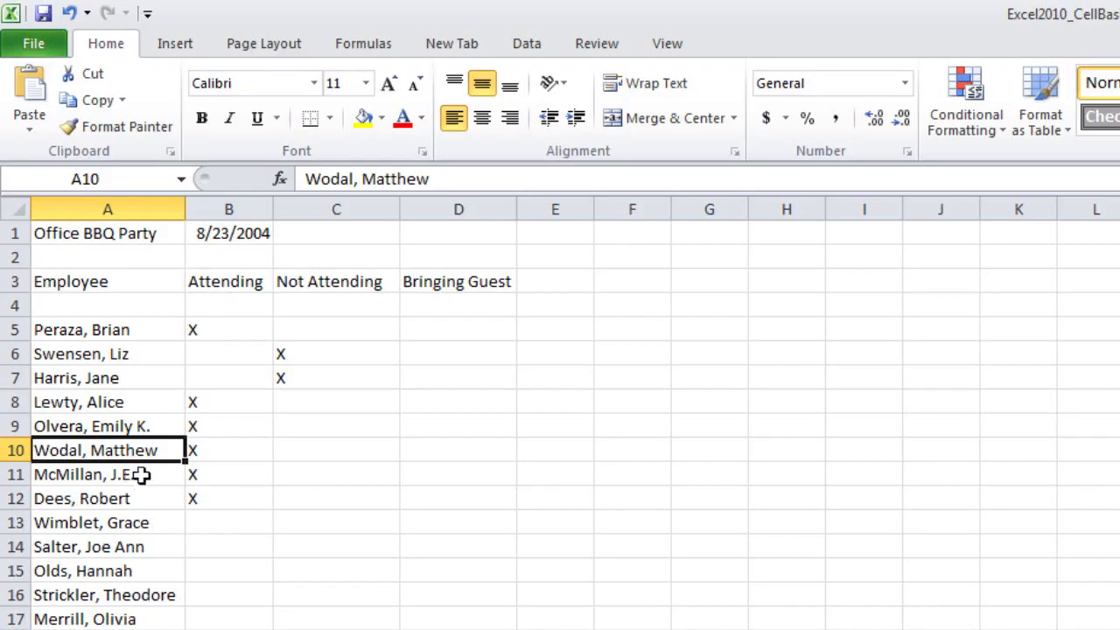
Add the comment "BBQ Party" to cell B8, and leave comment editing.
{"action": "left_click", "coordinate": [260, 235]}
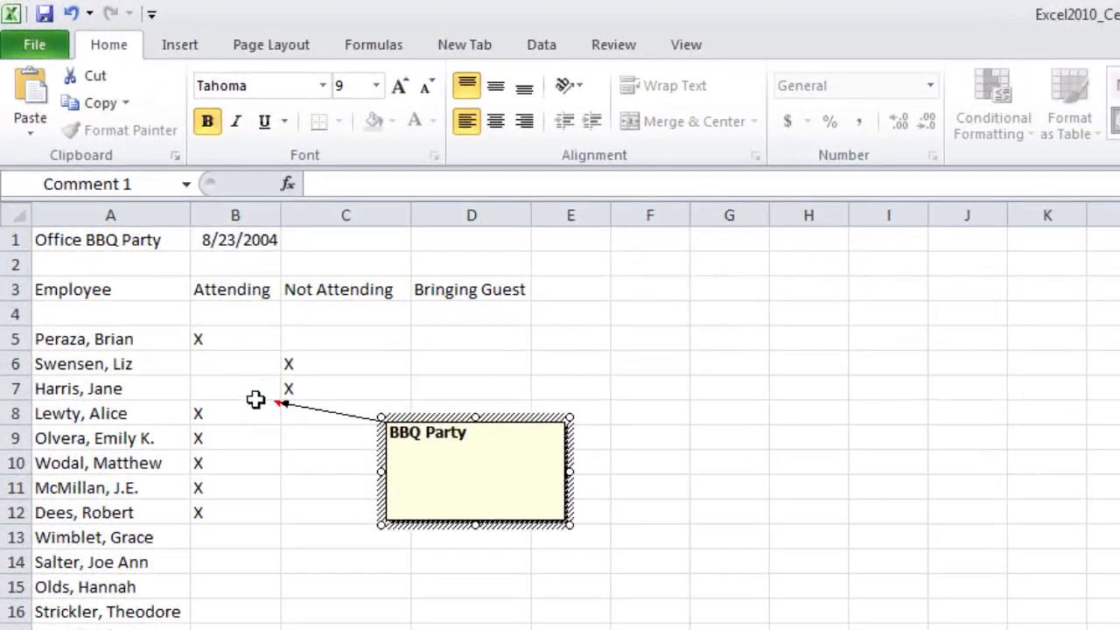
{"action": "left_click", "coordinate": [146, 219]}
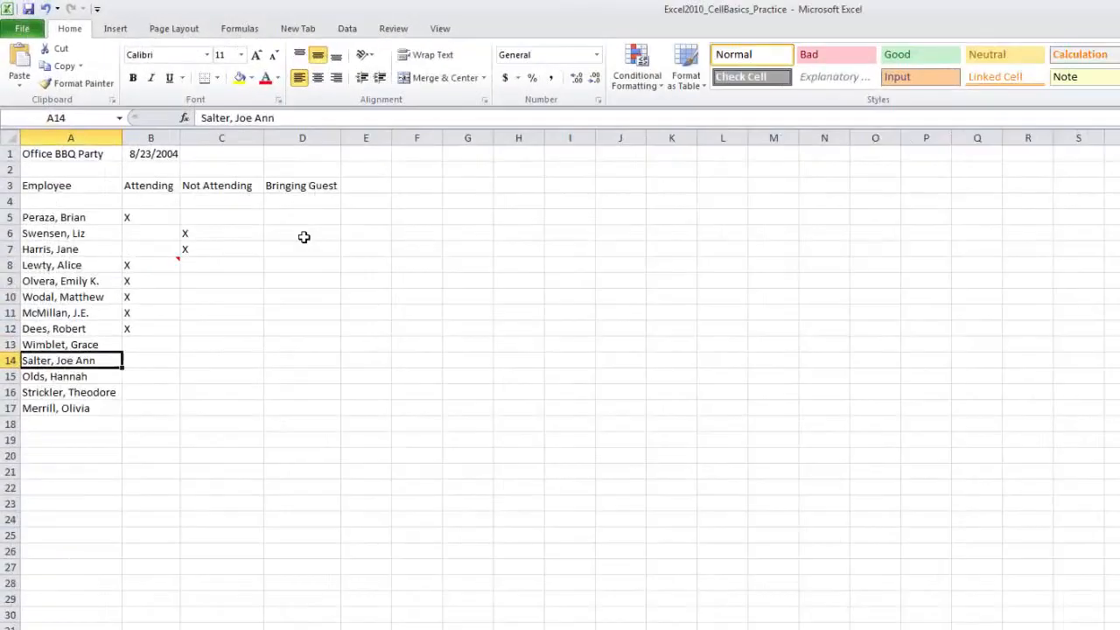
Enter 3 in cell D6 under Bringing Guest, and replace that entry with 15.
{"action": "left_click", "coordinate": [303, 237]}
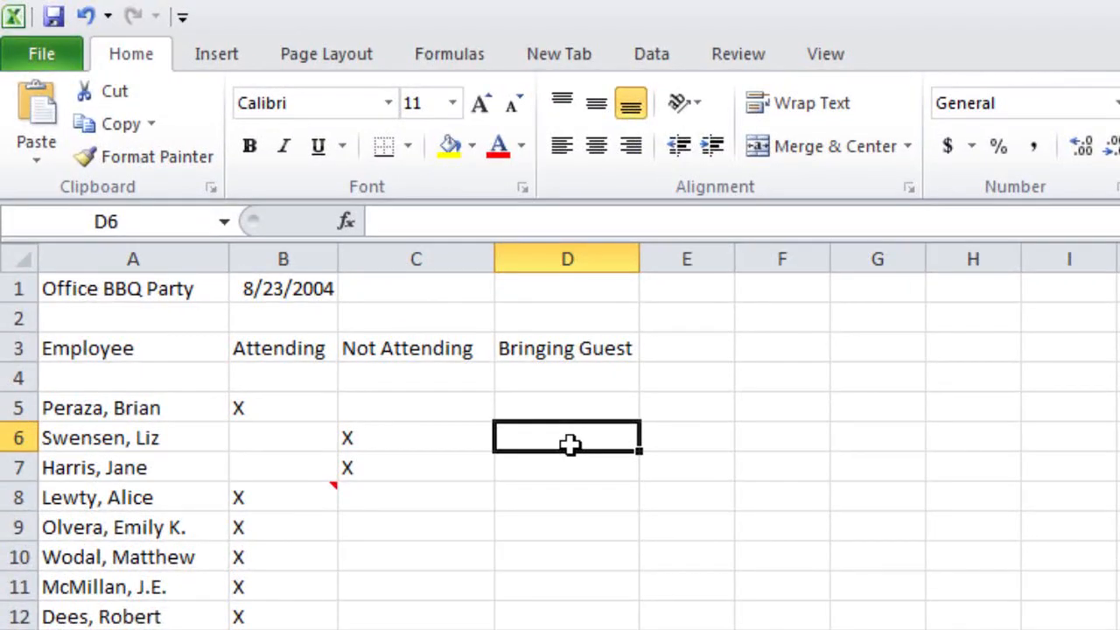
{"action": "type", "text": "3"}
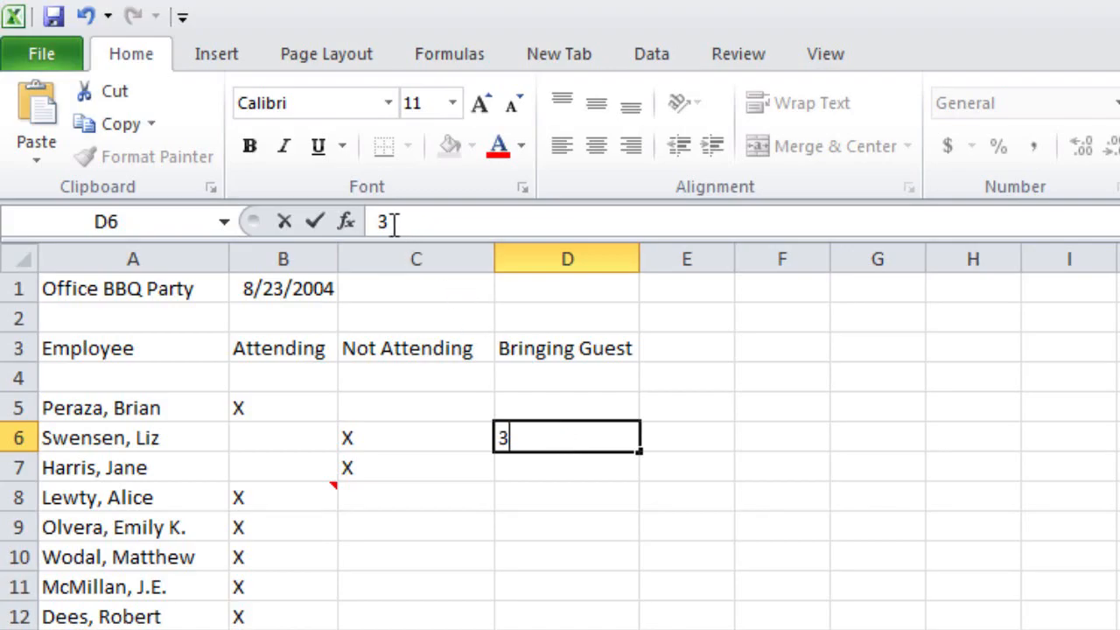
{"action": "left_click", "coordinate": [536, 466]}
{"action": "left_click", "coordinate": [538, 437]}
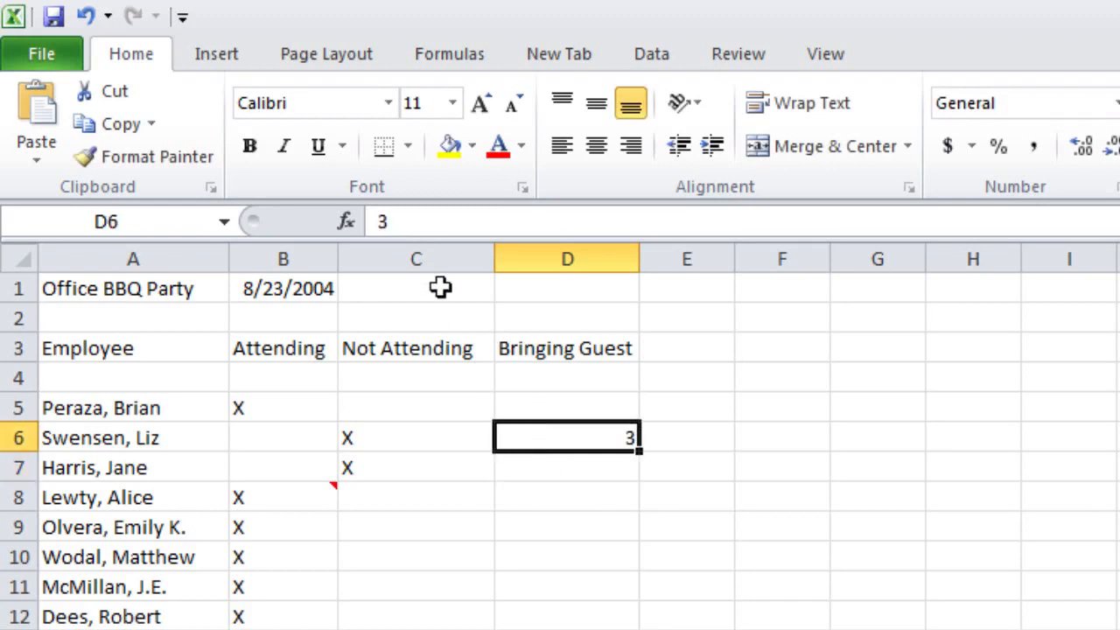
{"action": "double_click", "coordinate": [370, 222]}
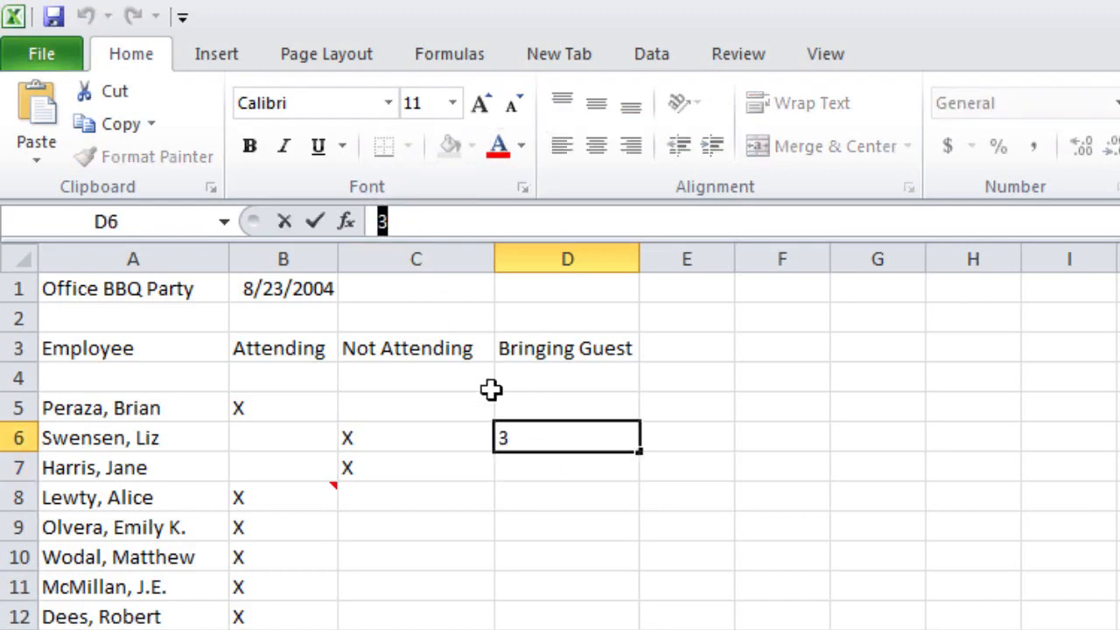
{"action": "type", "text": "15"}
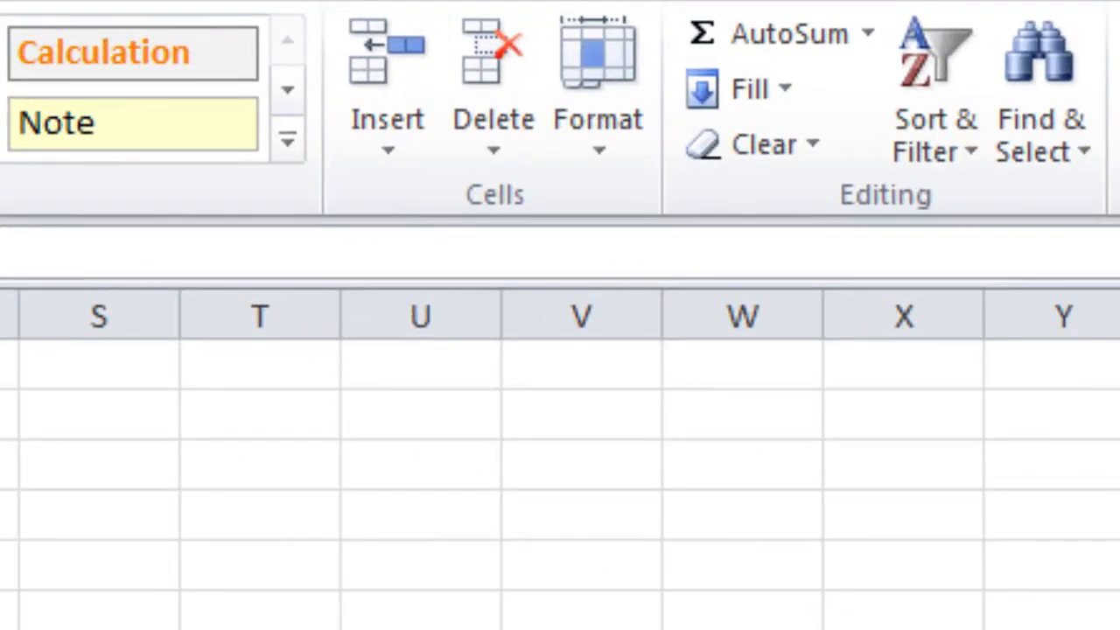
Clear the contents of cell A13 in the Employee column.
{"action": "left_click", "coordinate": [813, 147]}
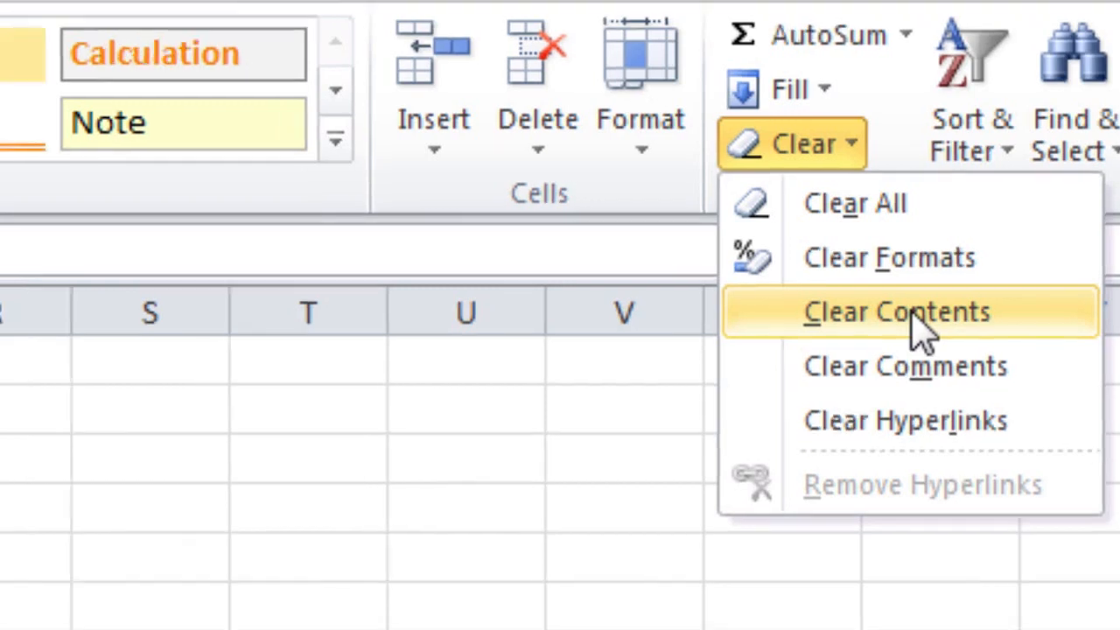
{"action": "left_click", "coordinate": [884, 337]}
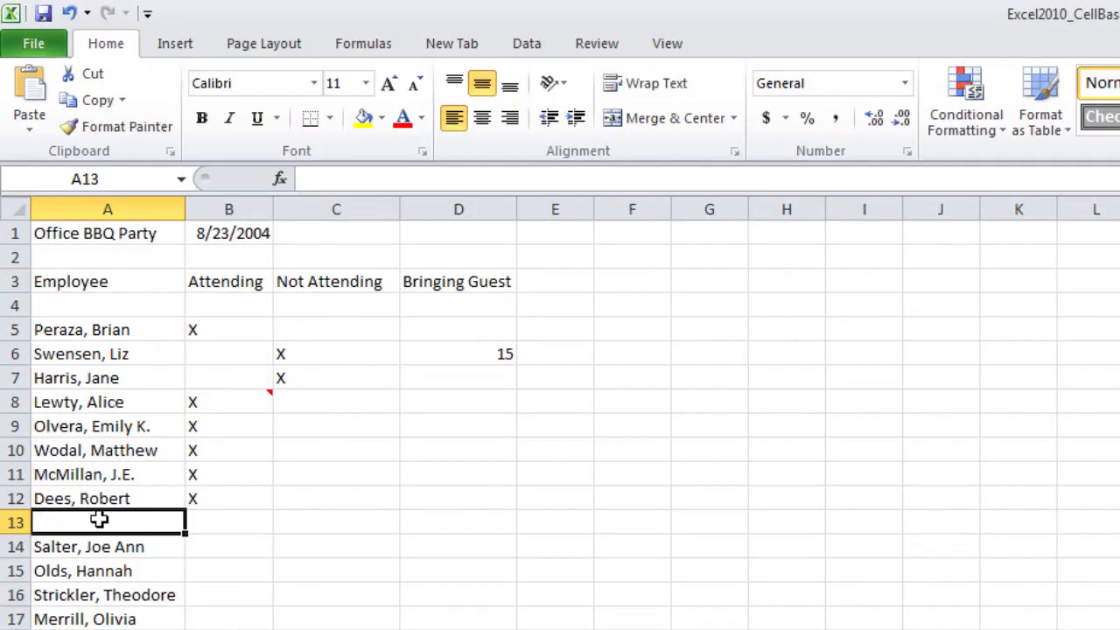
Clear the contents of cell D6 under Bringing Guest.
{"action": "left_click", "coordinate": [500, 355]}
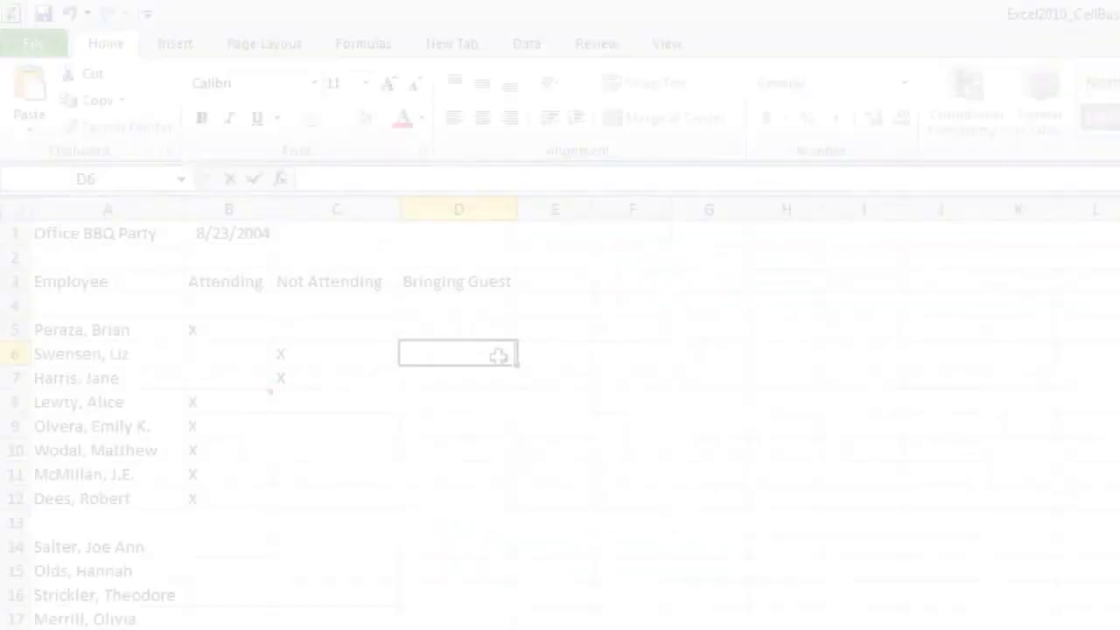
{"action": "key", "text": "BackSpace"}
Practise selecting cell ranges, first a block spanning columns A and B from row 9, and the headings B3:D3.
{"action": "left_click_drag", "start_coordinate": [127, 425], "coordinate": [214, 465]}
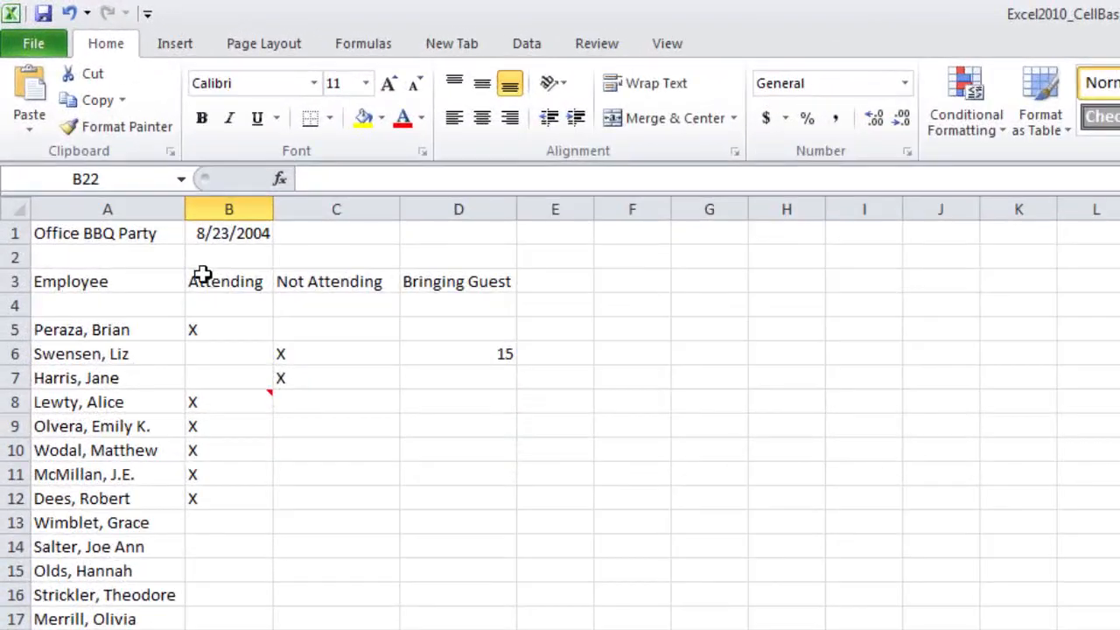
{"action": "left_click_drag", "start_coordinate": [201, 274], "coordinate": [495, 271]}
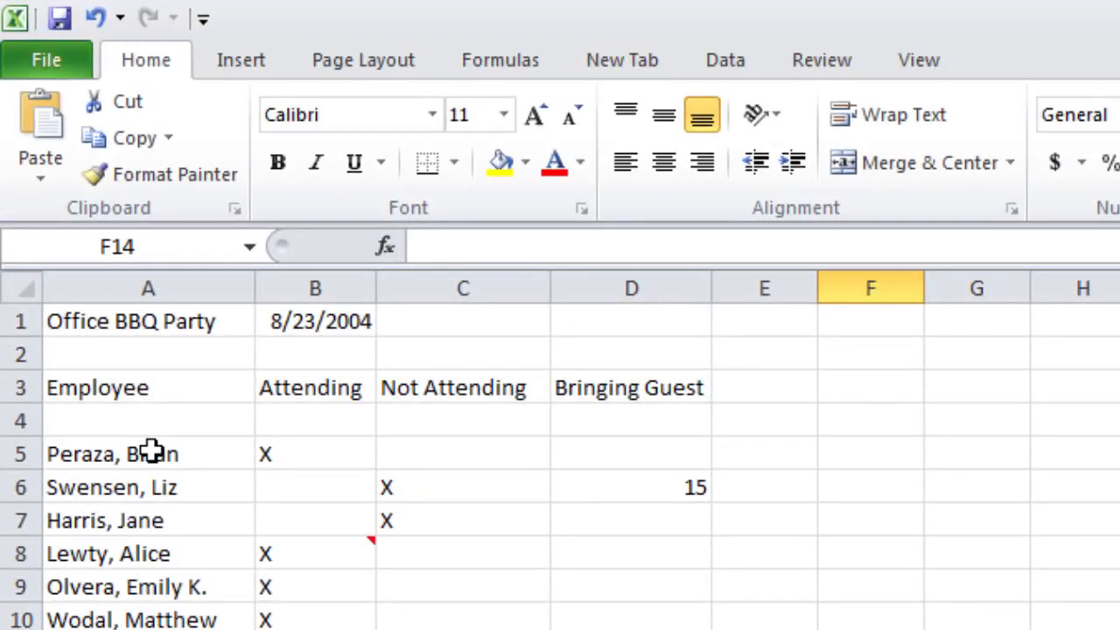
Copy the range A5:C7 and paste it starting at cell C15.
{"action": "left_click_drag", "start_coordinate": [151, 450], "coordinate": [398, 516]}
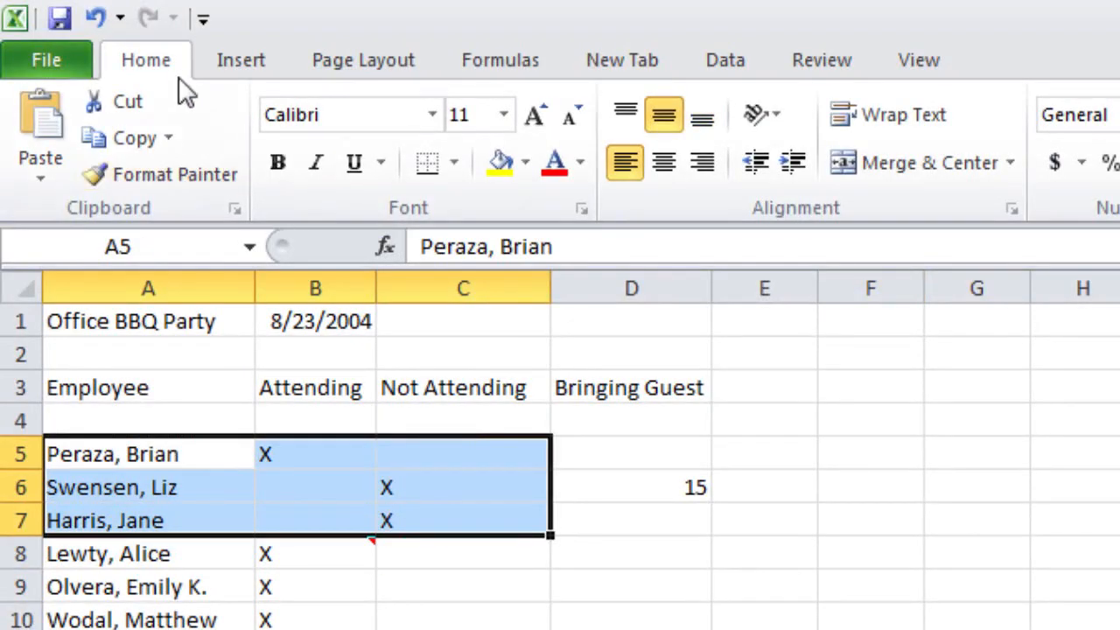
{"action": "left_click", "coordinate": [141, 137]}
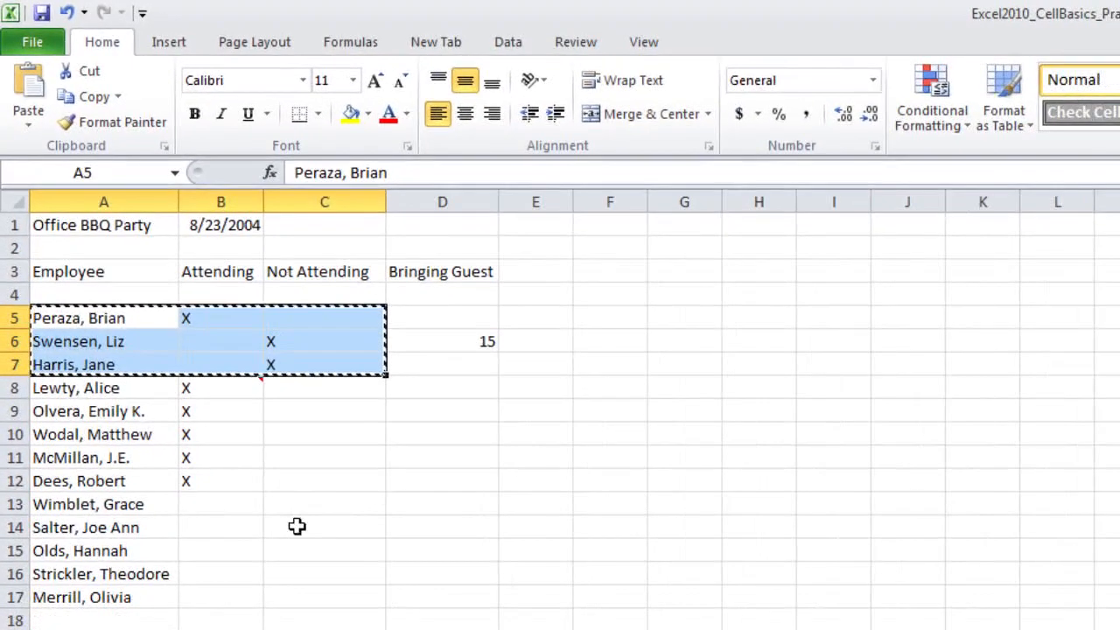
{"action": "left_click", "coordinate": [299, 551]}
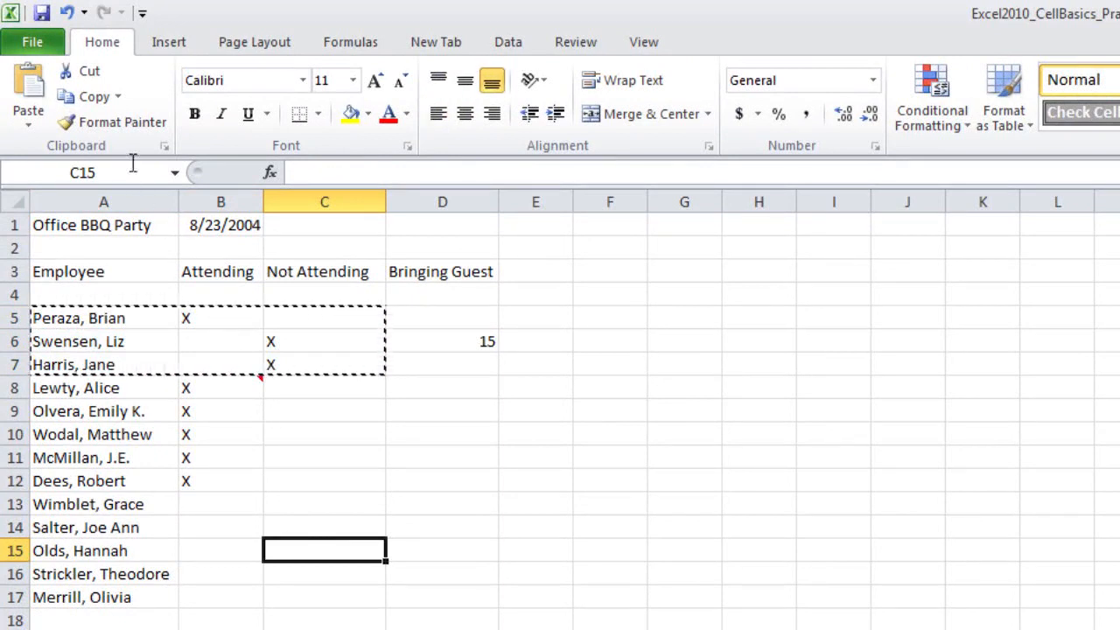
{"action": "left_click", "coordinate": [30, 103]}
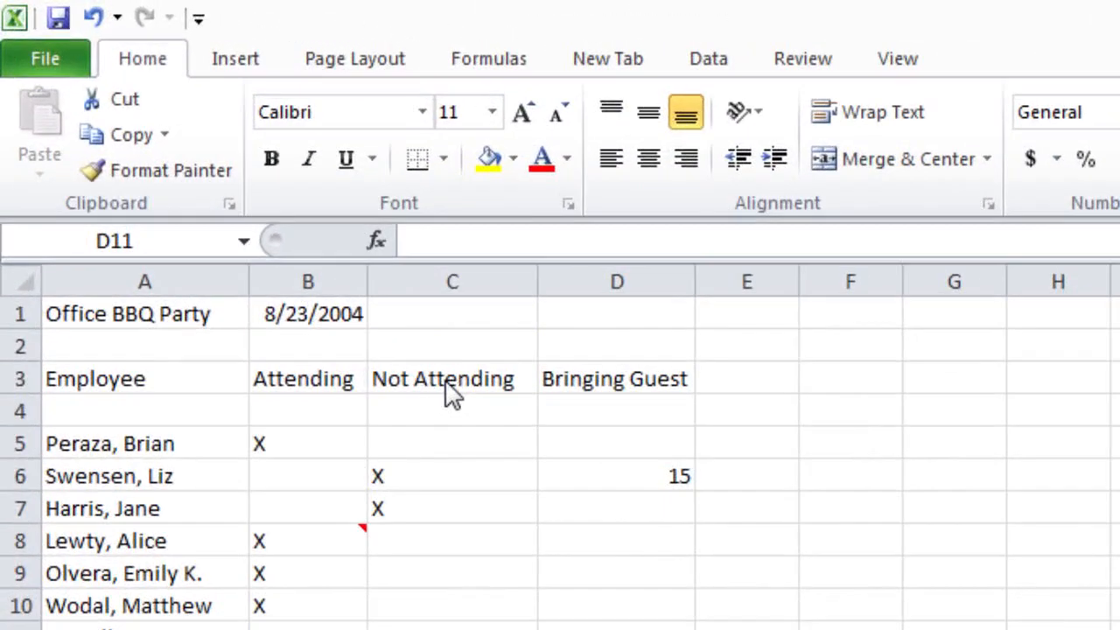
Cut the headings in B3:D3 and paste them starting at cell E3.
{"action": "left_click_drag", "start_coordinate": [275, 382], "coordinate": [547, 382]}
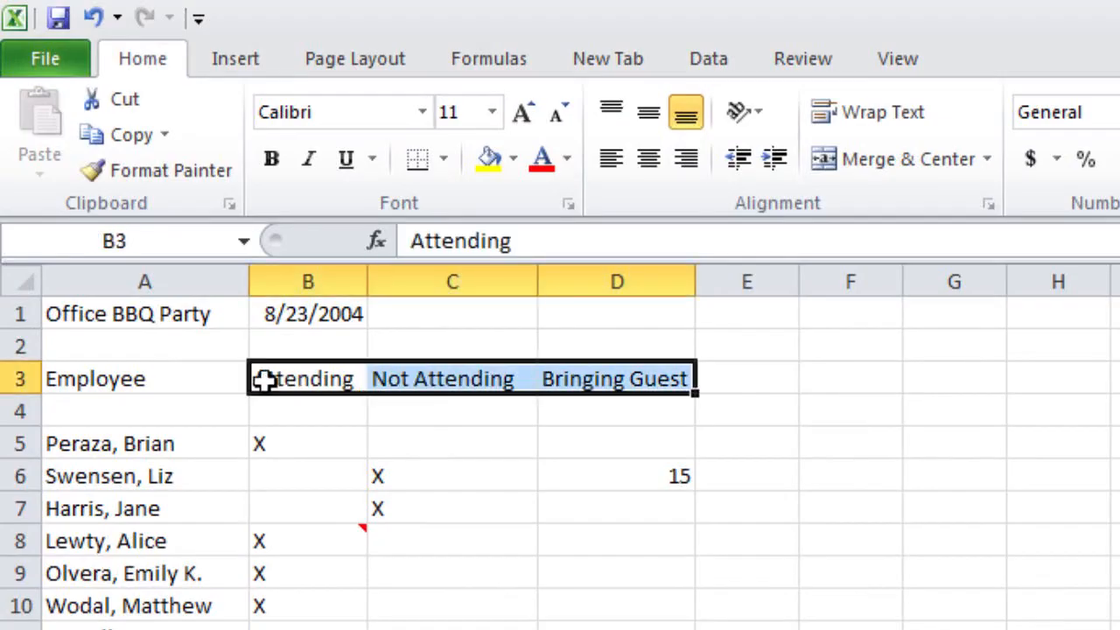
{"action": "left_click", "coordinate": [114, 99]}
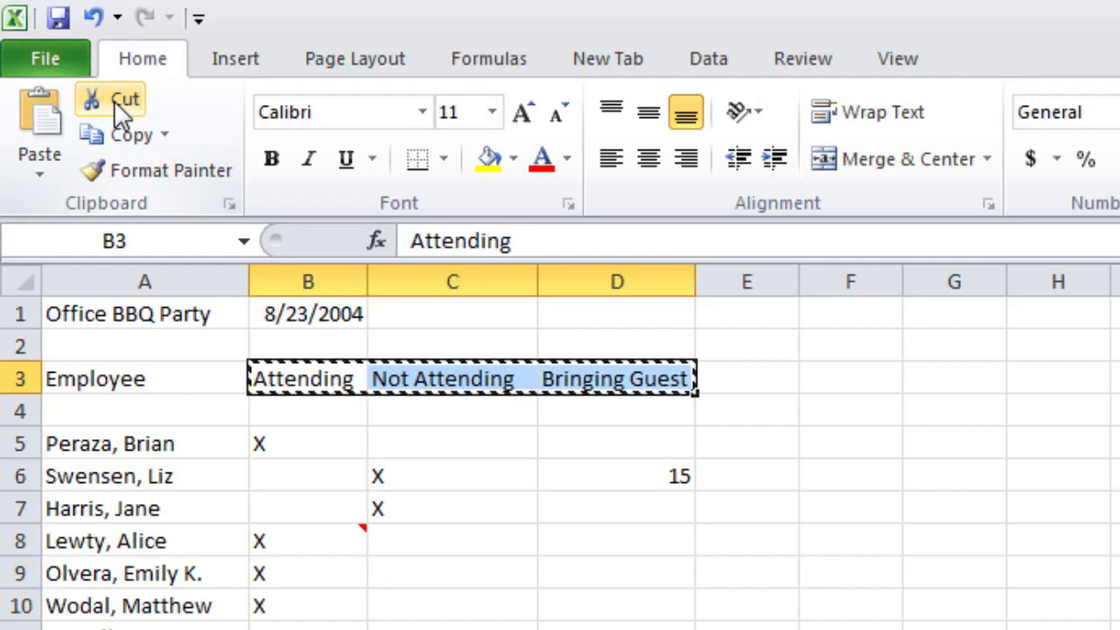
{"action": "left_click", "coordinate": [726, 382]}
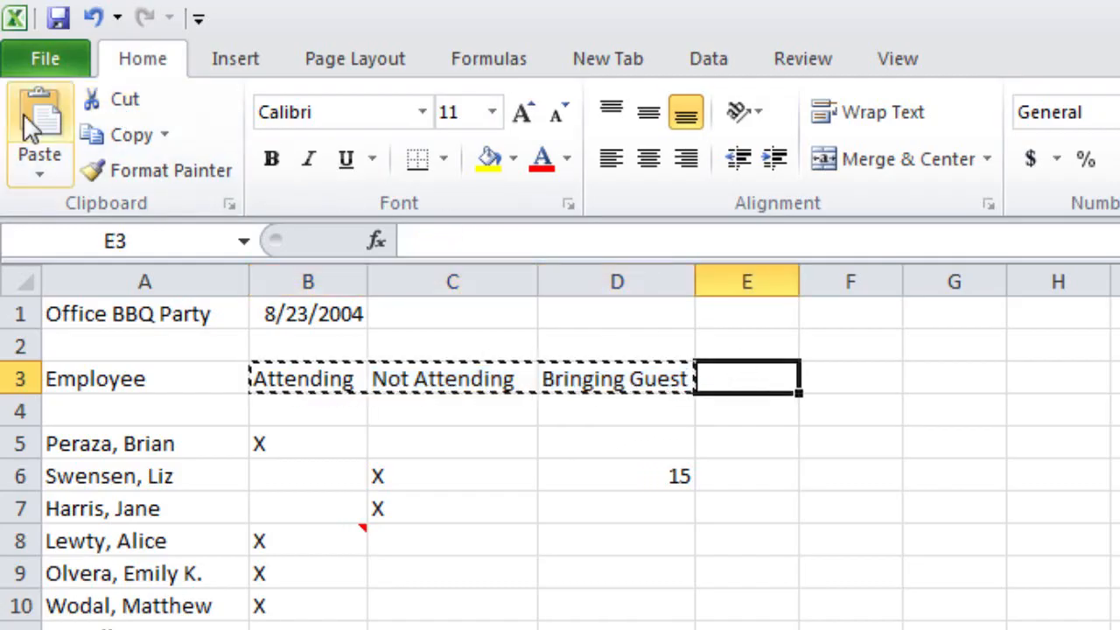
{"action": "left_click", "coordinate": [41, 153]}
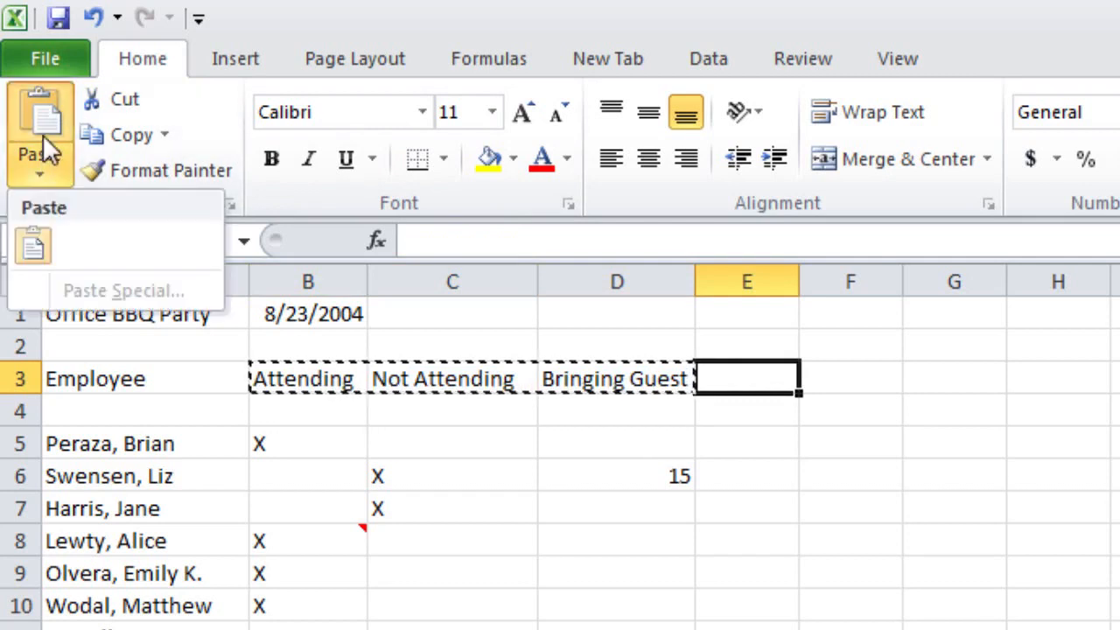
{"action": "left_click", "coordinate": [43, 122]}
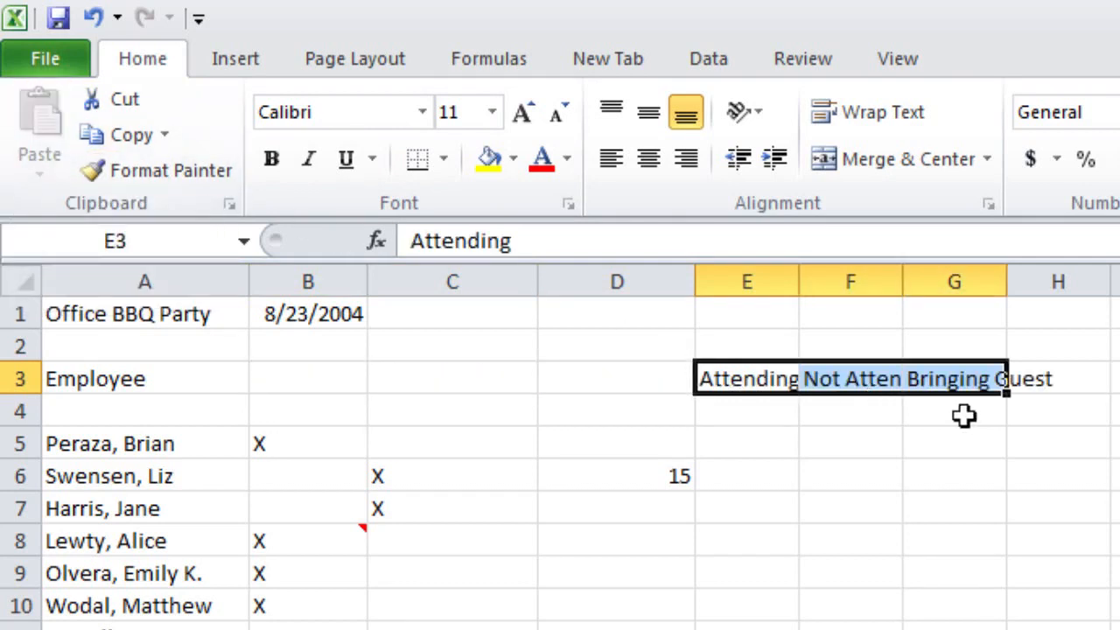
{"action": "left_click", "coordinate": [975, 383]}
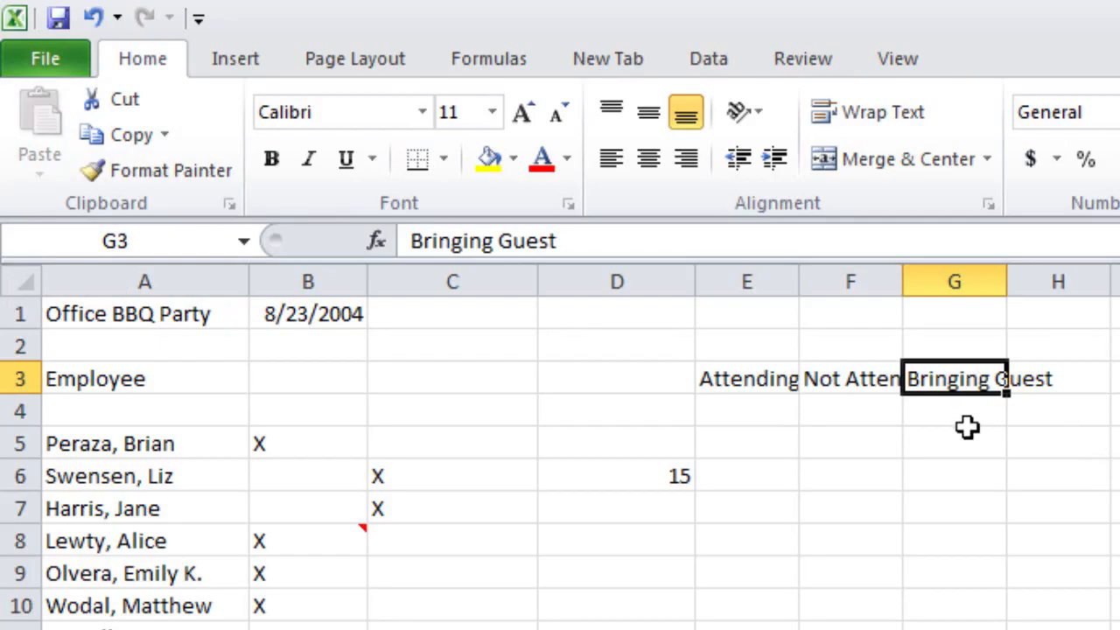
{"action": "left_click", "coordinate": [967, 424]}
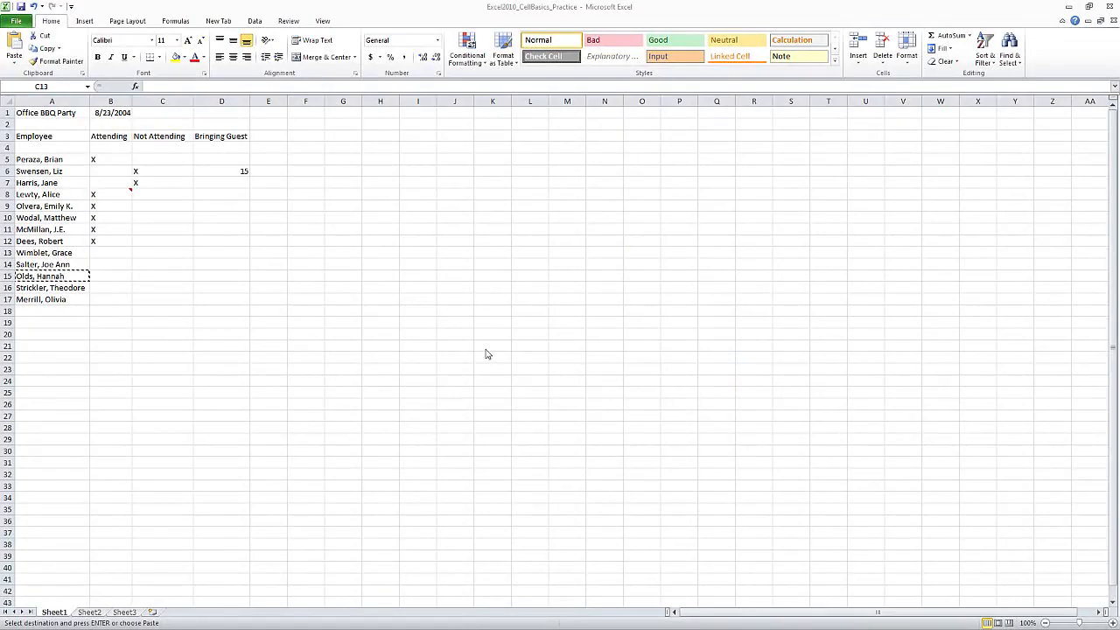
Examine the paste options for cell C13, and the commands offered for the selected range B8:B12.
{"action": "left_click", "coordinate": [272, 306]}
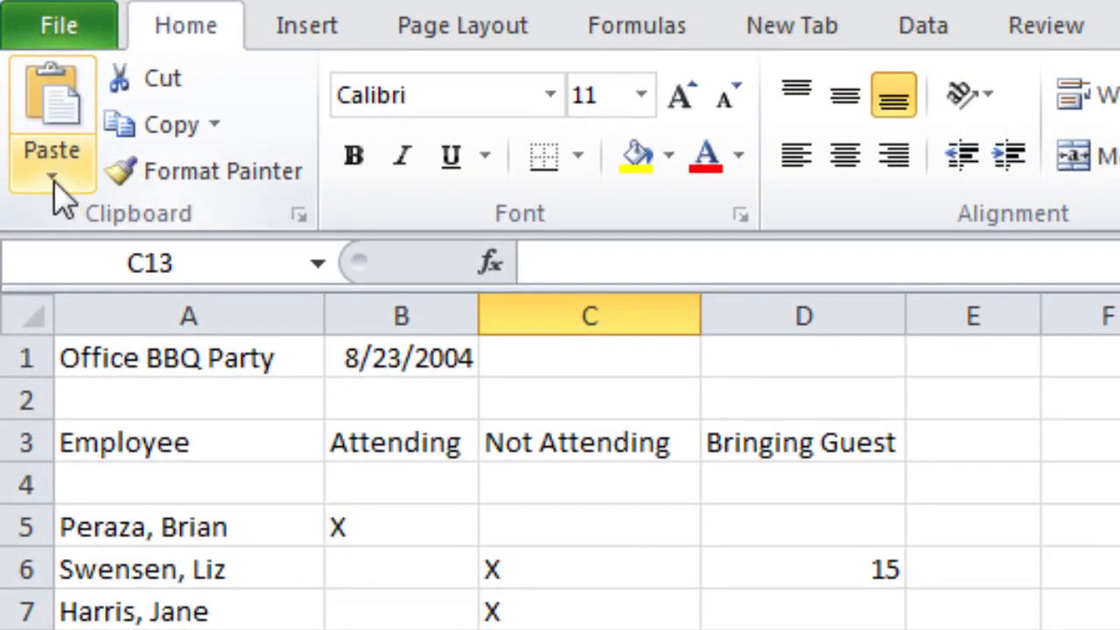
{"action": "left_click", "coordinate": [52, 180]}
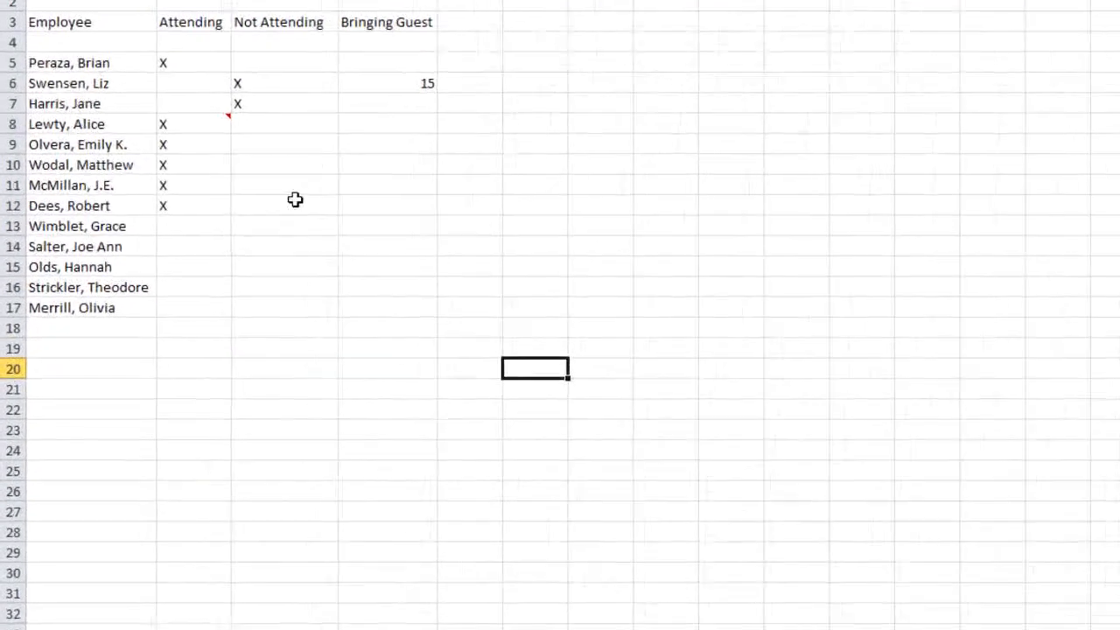
{"action": "mouse_move", "coordinate": [92, 195]}
{"action": "left_click_drag", "start_coordinate": [215, 71], "coordinate": [258, 170]}
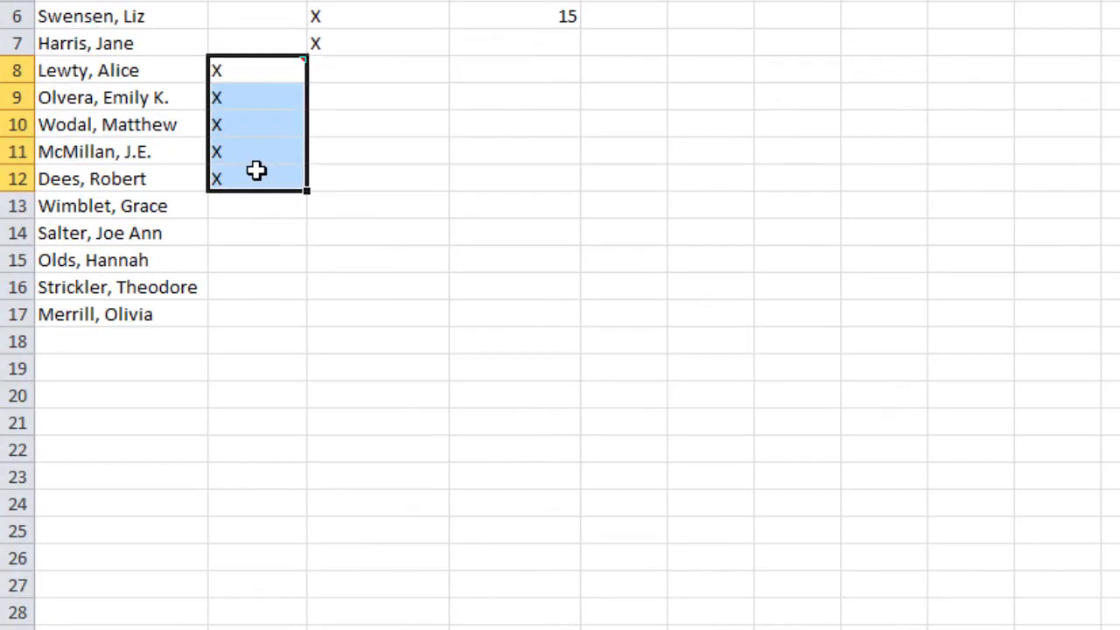
{"action": "right_click", "coordinate": [254, 68]}
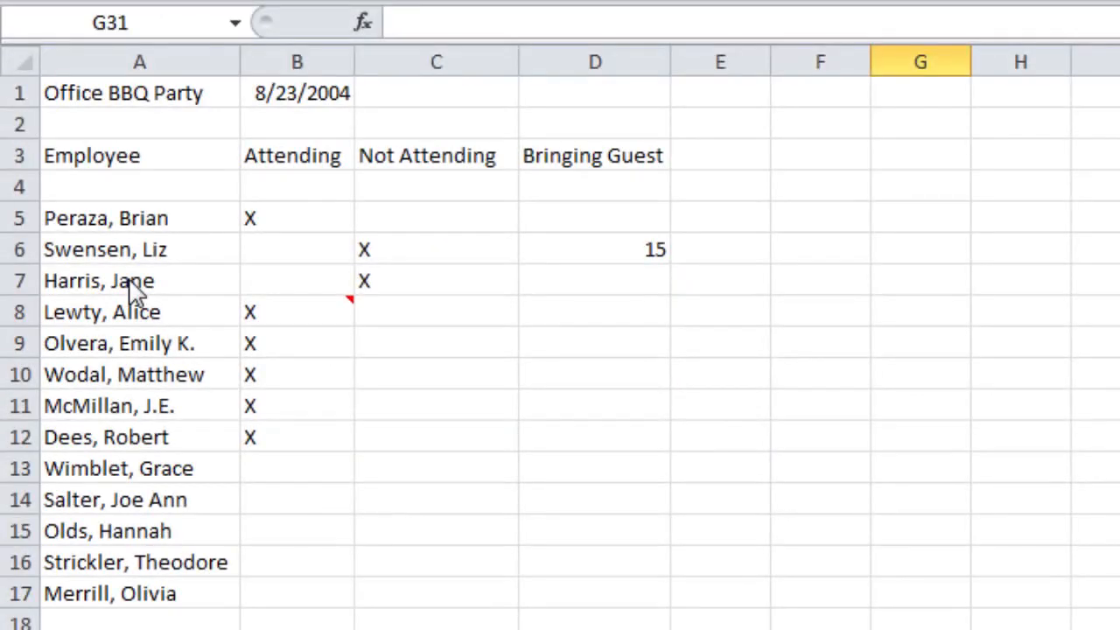
Move the employee names in A7:A11 to D10:D14.
{"action": "left_click", "coordinate": [129, 280]}
{"action": "left_click_drag", "start_coordinate": [129, 280], "coordinate": [155, 409]}
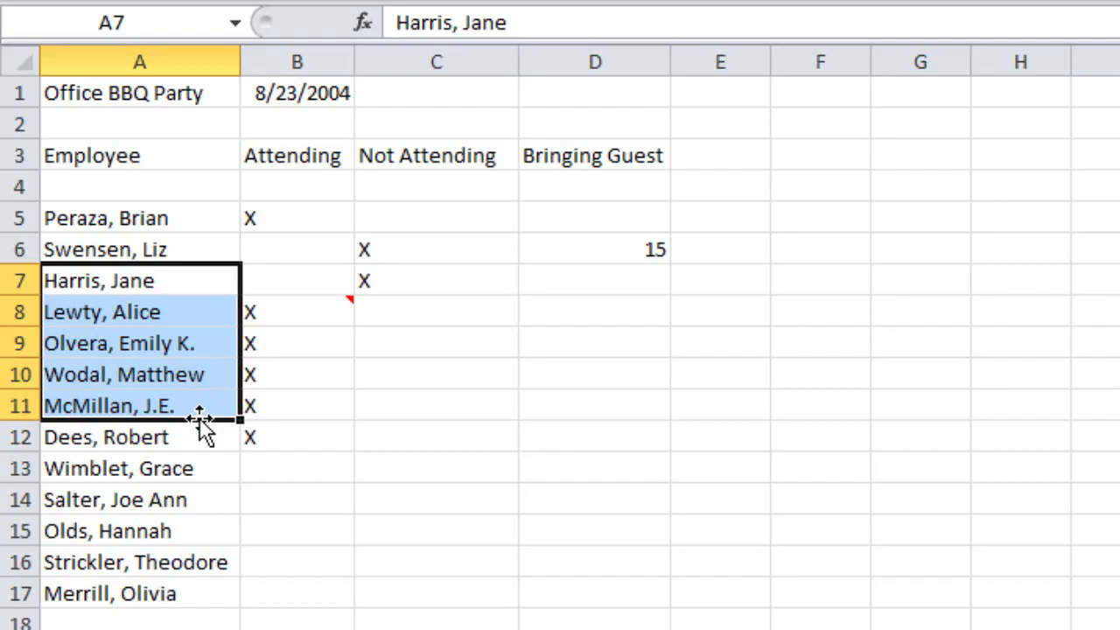
{"action": "left_click_drag", "start_coordinate": [200, 420], "coordinate": [565, 508]}
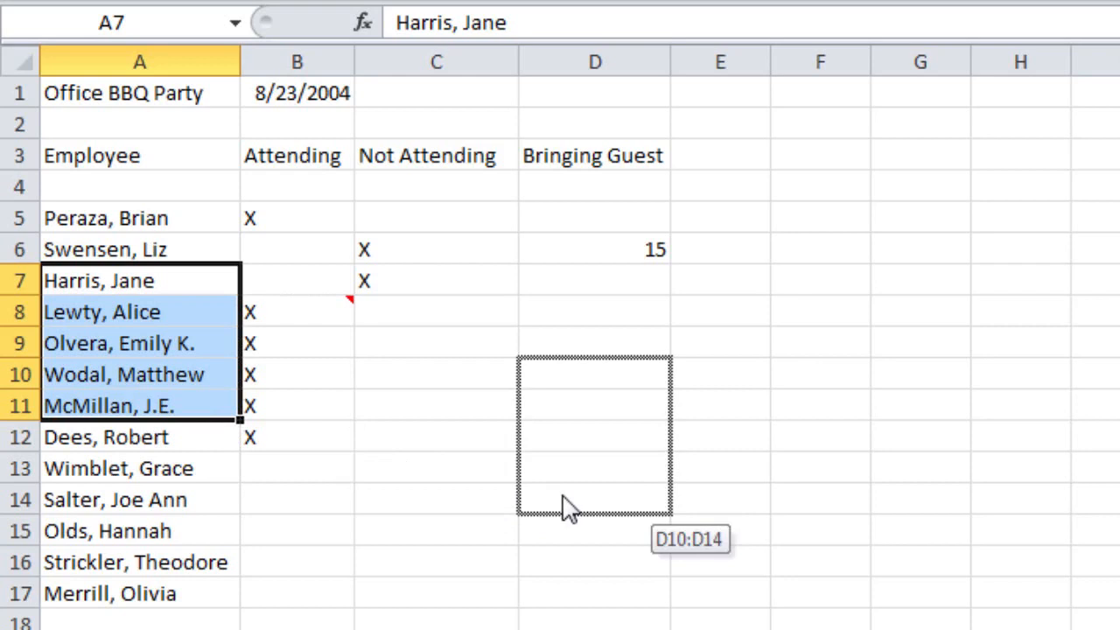
{"action": "left_click_drag", "start_coordinate": [564, 507], "coordinate": [566, 509]}
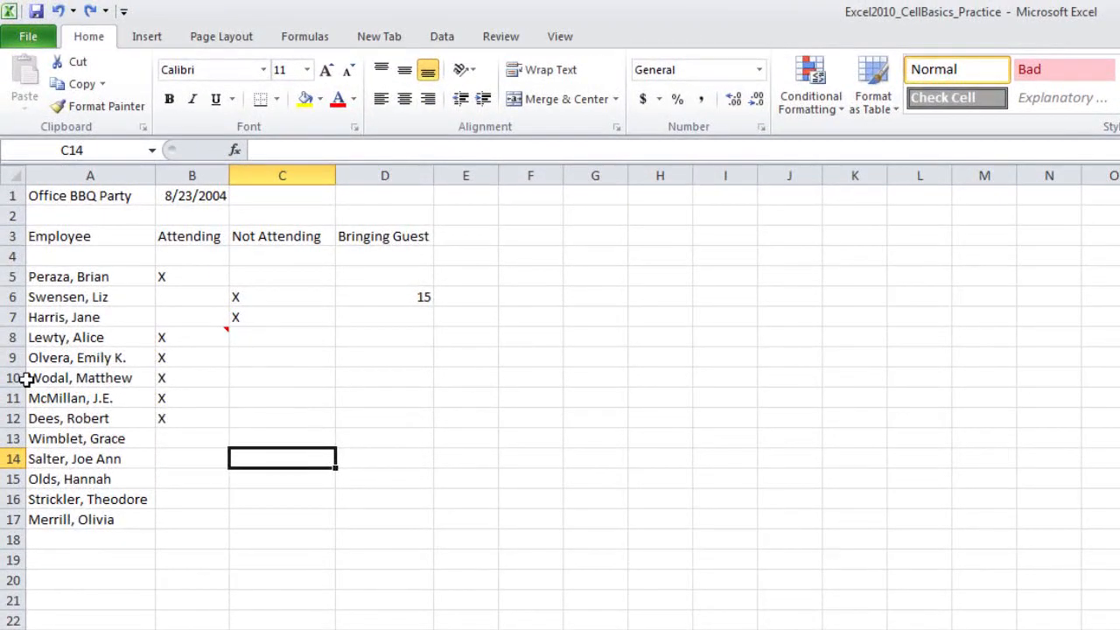
Fill the contents of A10:B17 across the same rows through column I.
{"action": "left_click_drag", "start_coordinate": [26, 377], "coordinate": [158, 516]}
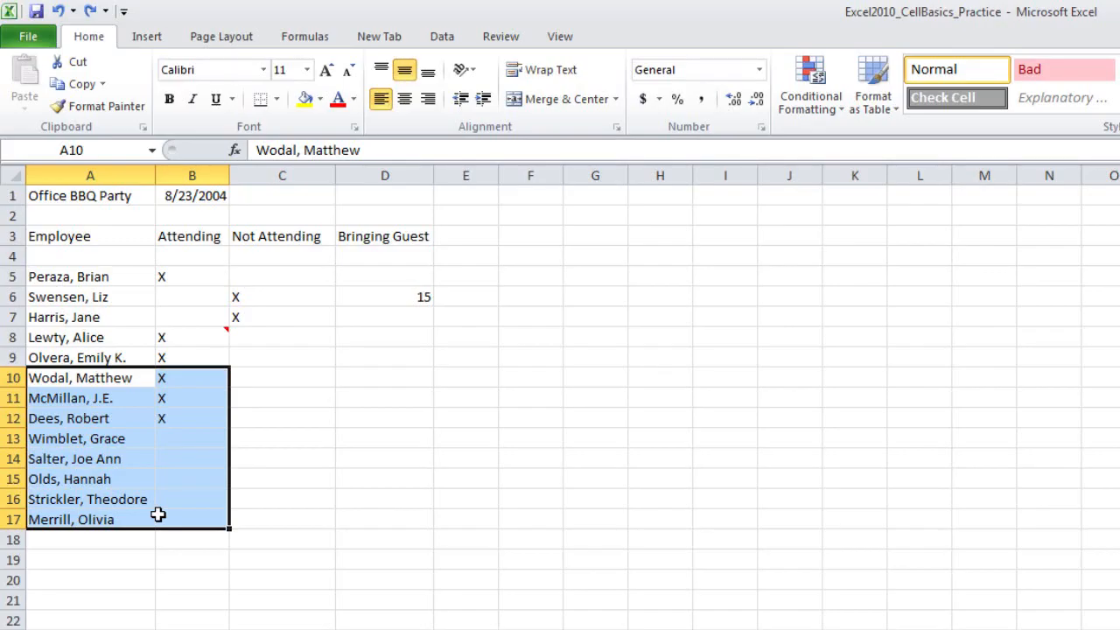
{"action": "left_click_drag", "start_coordinate": [229, 528], "coordinate": [728, 568]}
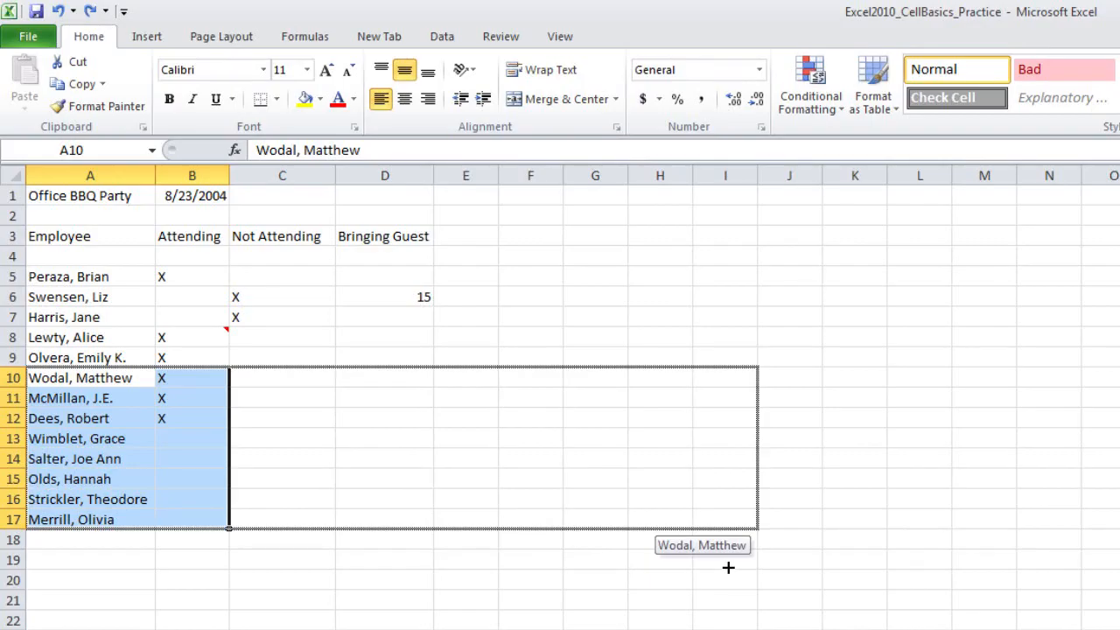
{"action": "left_click_drag", "start_coordinate": [727, 567], "coordinate": [727, 566]}
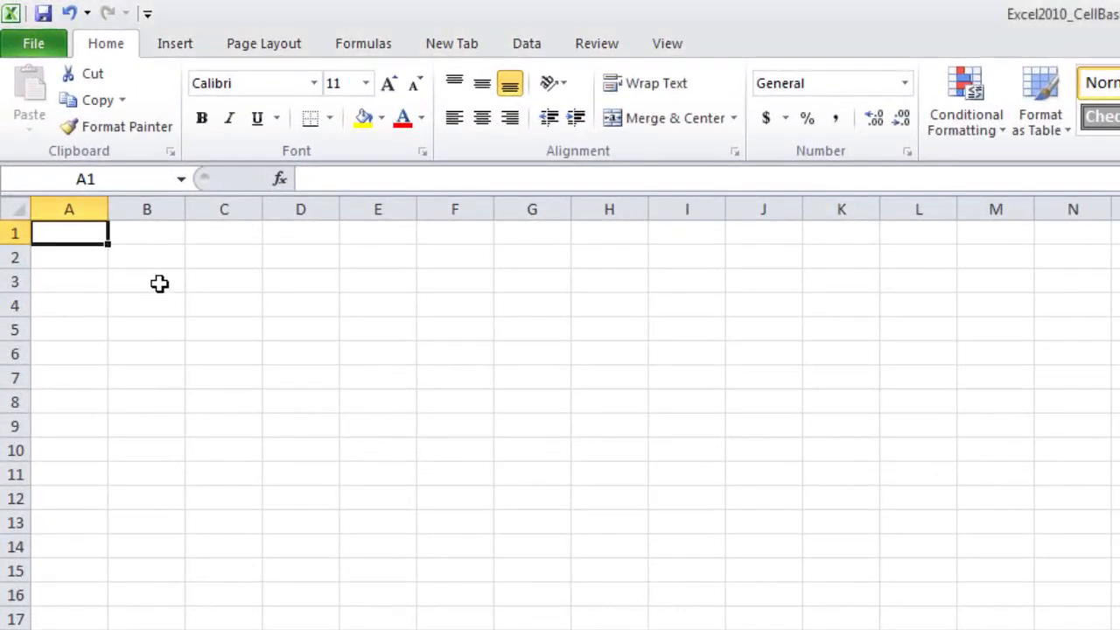
Widen column A until its longest office supply names fit, and widen the Item Number column B slightly.
{"action": "left_click", "coordinate": [156, 284]}
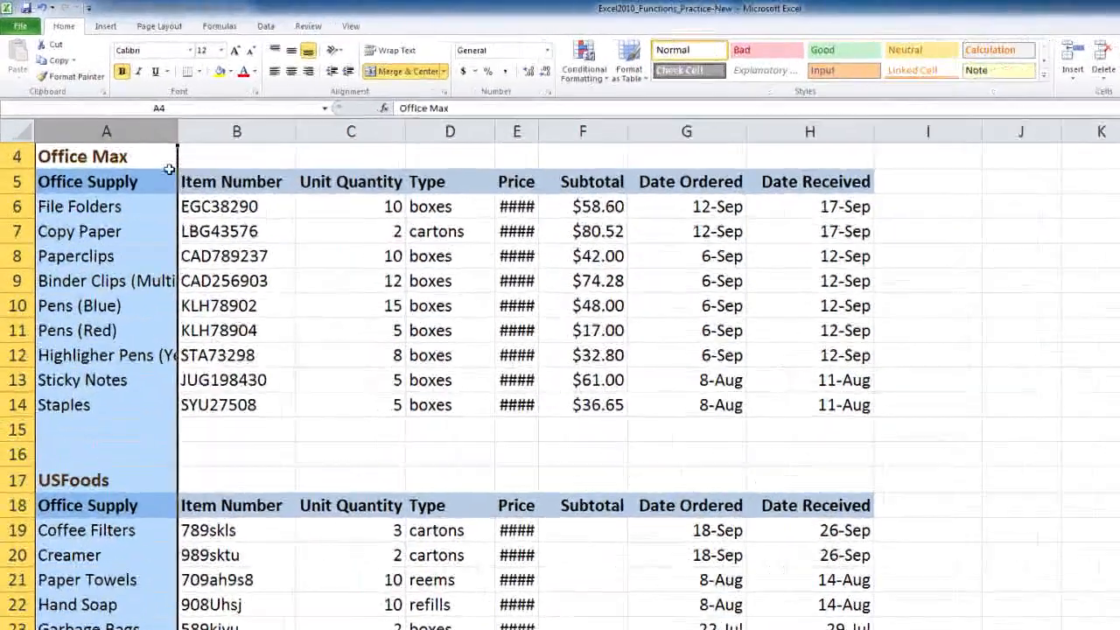
{"action": "left_click", "coordinate": [189, 161]}
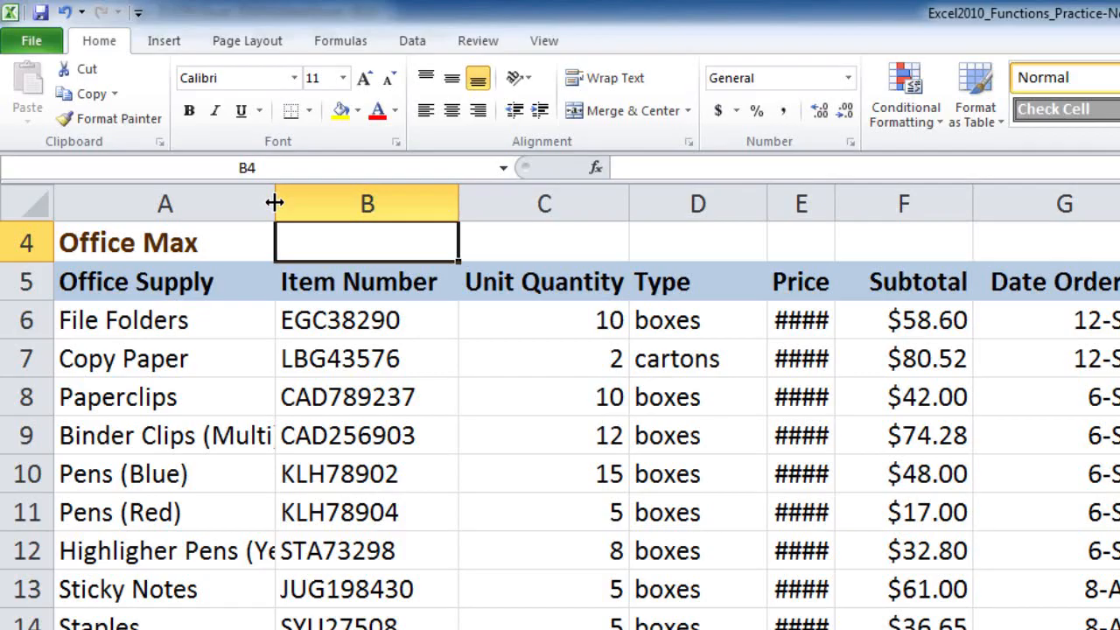
{"action": "left_click_drag", "start_coordinate": [273, 203], "coordinate": [381, 208]}
{"action": "left_click", "coordinate": [380, 207]}
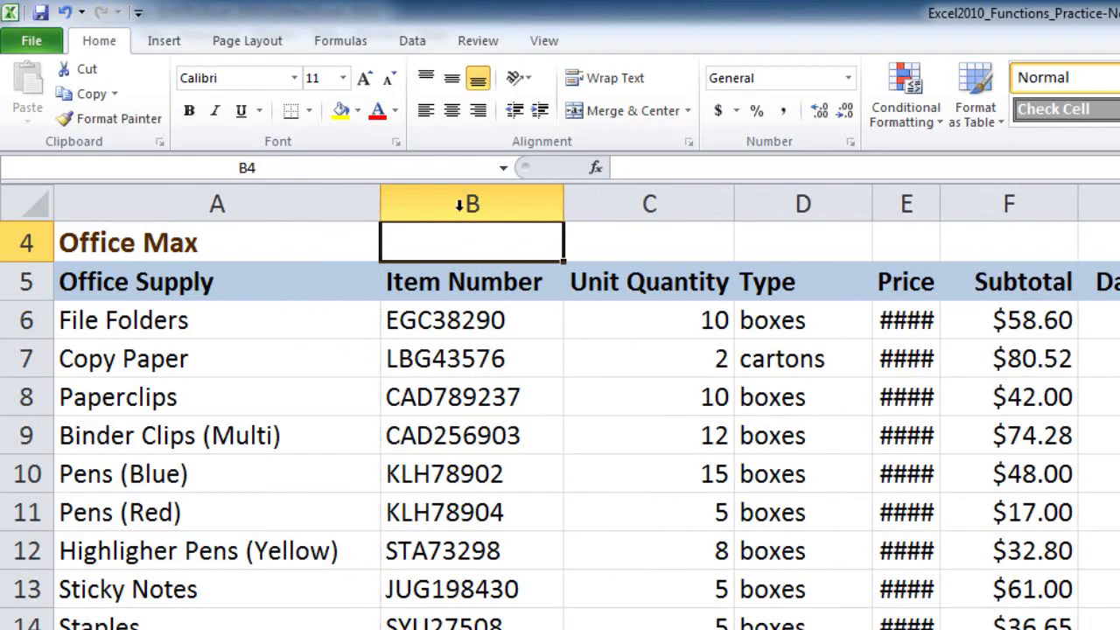
{"action": "left_click_drag", "start_coordinate": [562, 200], "coordinate": [601, 201]}
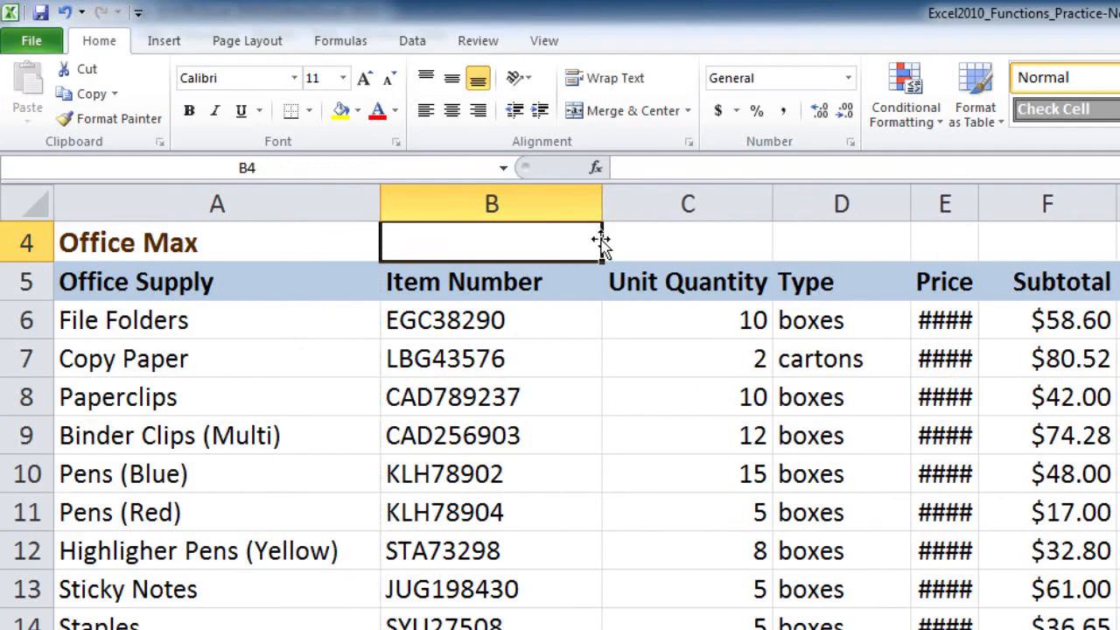
{"action": "left_click", "coordinate": [584, 337]}
{"action": "left_click", "coordinate": [587, 347]}
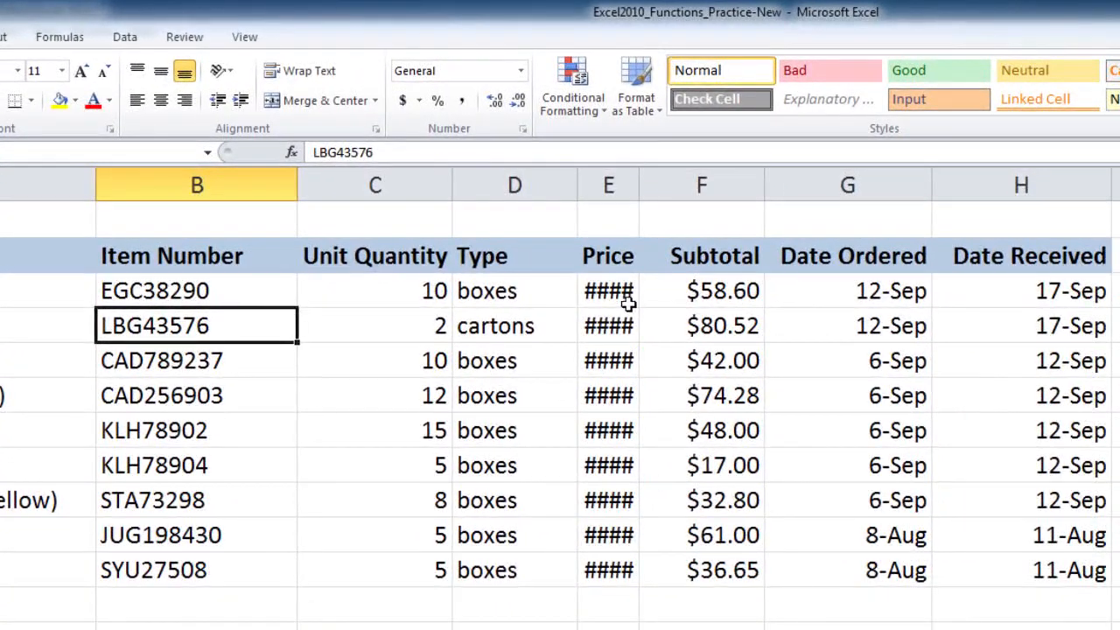
Widen the Price column E to make room for its currency values.
{"action": "left_click_drag", "start_coordinate": [618, 295], "coordinate": [623, 564]}
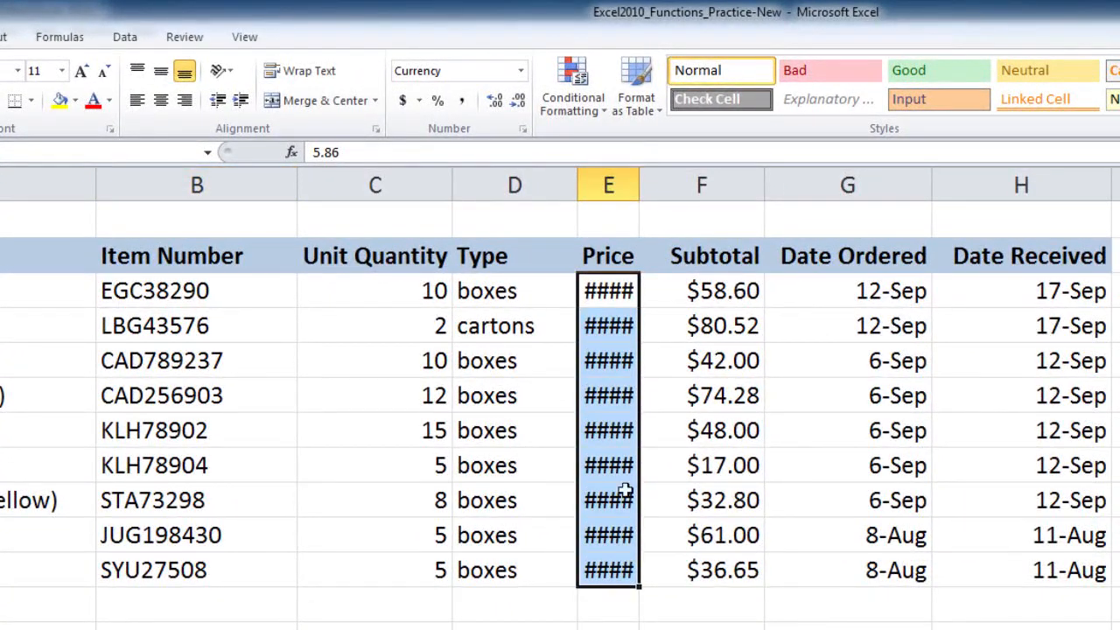
{"action": "left_click", "coordinate": [654, 360]}
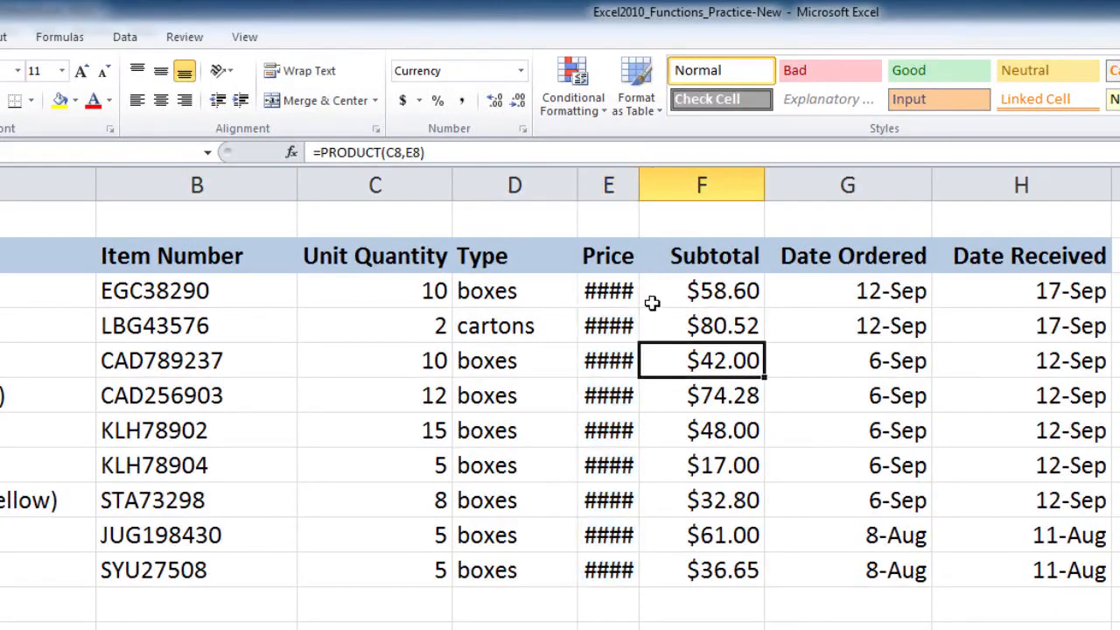
{"action": "left_click_drag", "start_coordinate": [638, 182], "coordinate": [691, 181]}
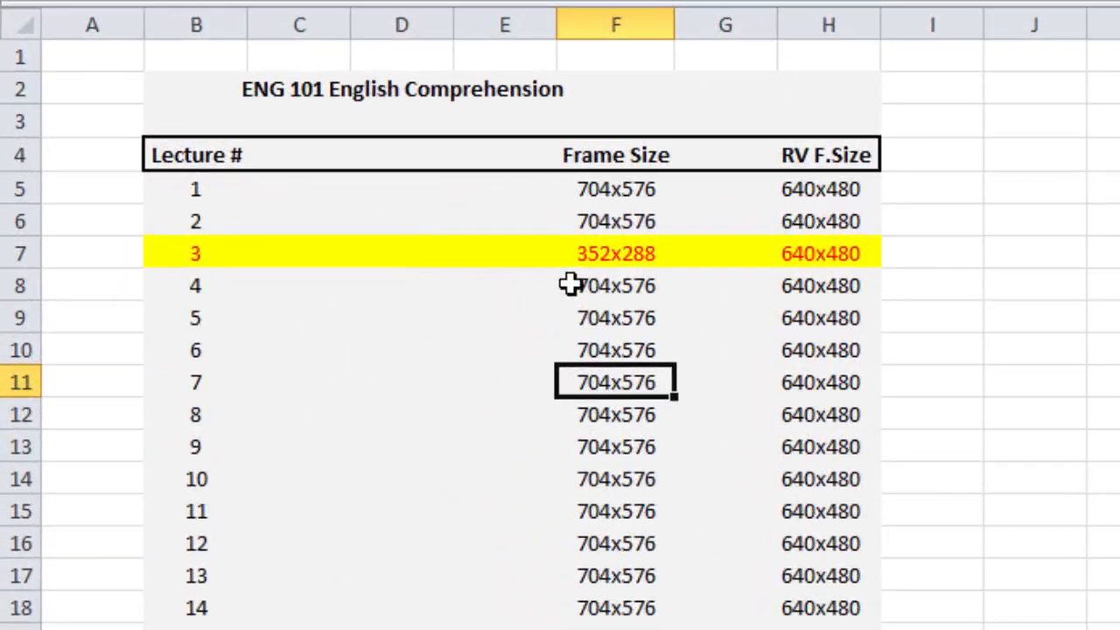
Select F8:F10, set the Frame Size column's width to 12, and apply AutoFit Column Width to the selection.
{"action": "left_click_drag", "start_coordinate": [570, 284], "coordinate": [610, 342]}
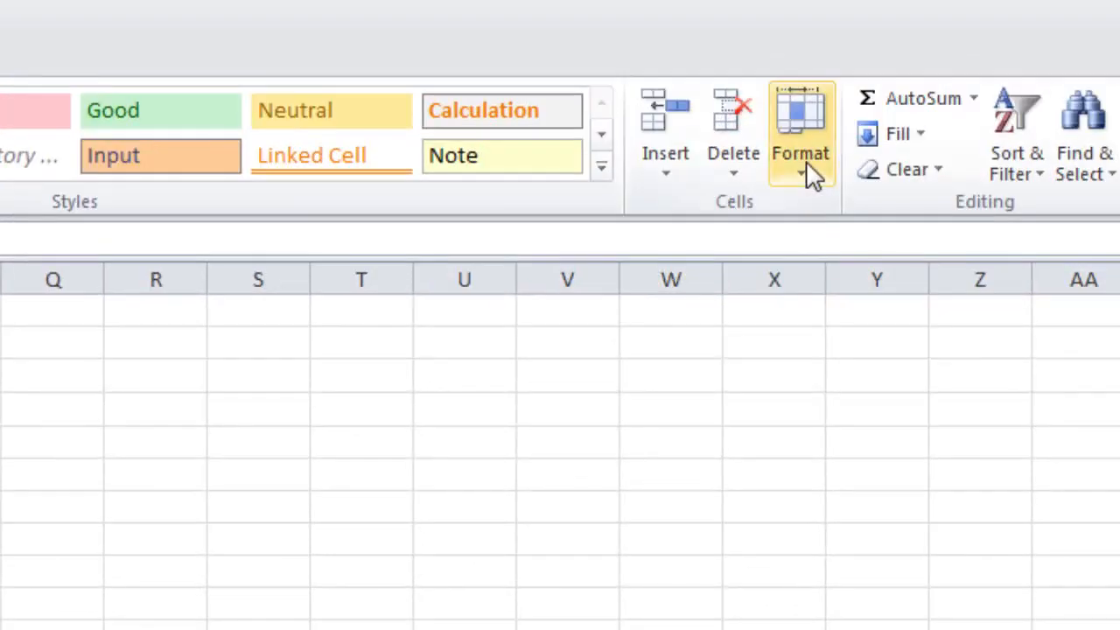
{"action": "left_click", "coordinate": [801, 157]}
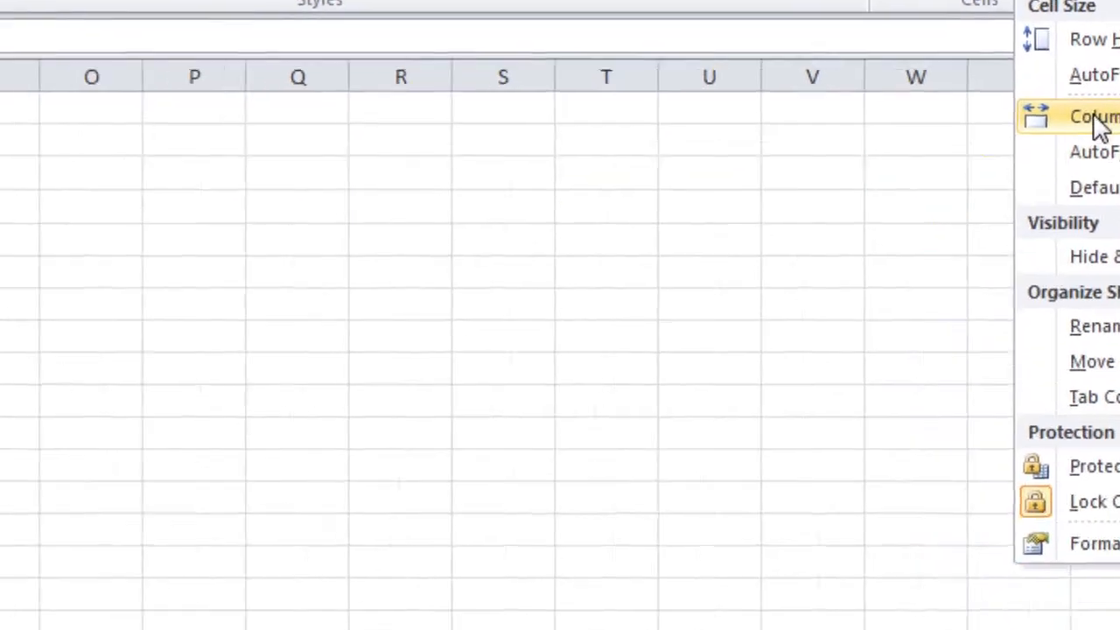
{"action": "left_click", "coordinate": [875, 320]}
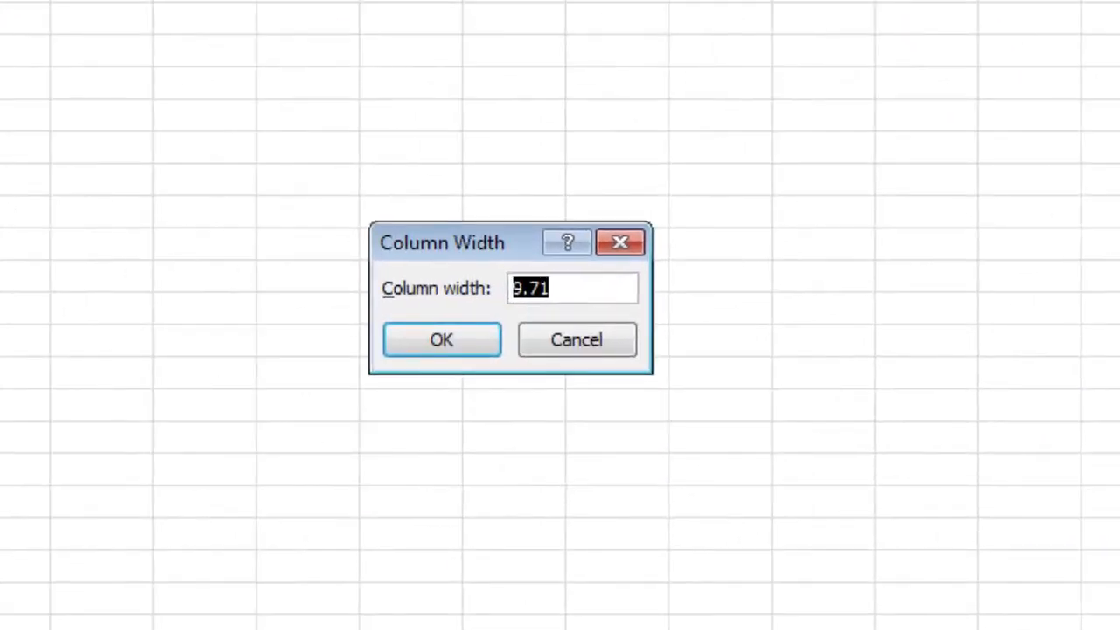
{"action": "type", "text": "12"}
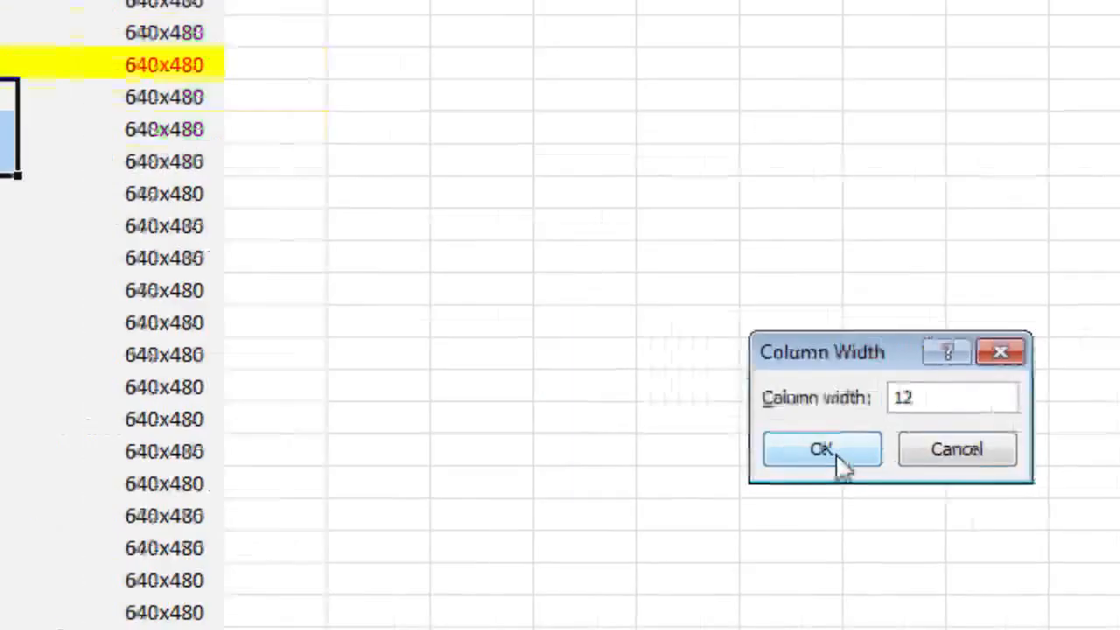
{"action": "left_click", "coordinate": [441, 339]}
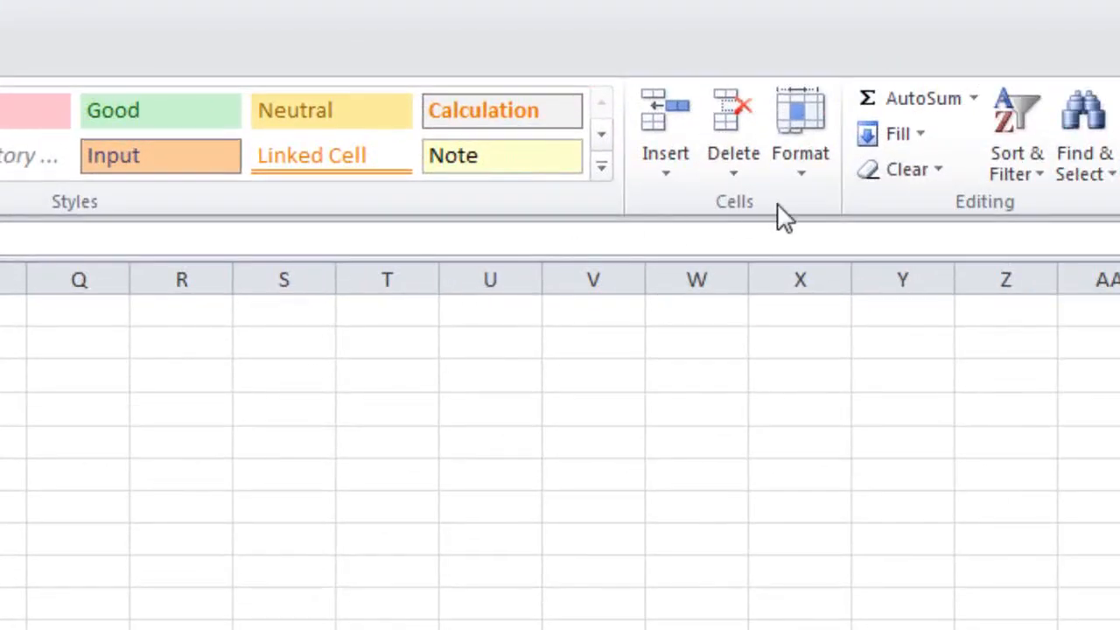
{"action": "left_click", "coordinate": [800, 172]}
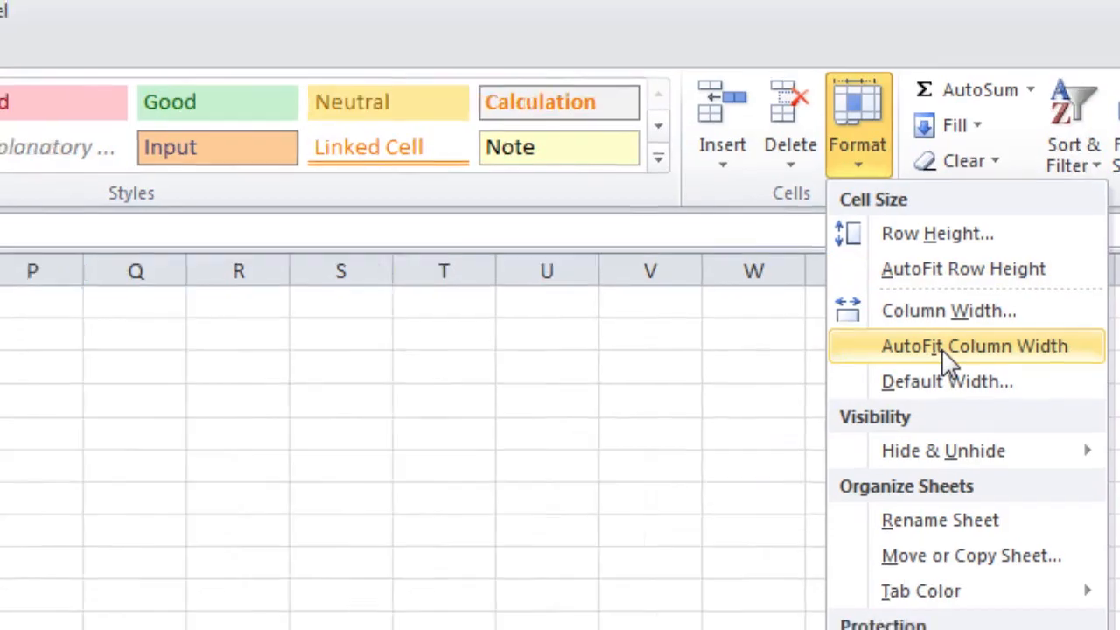
{"action": "left_click", "coordinate": [884, 357]}
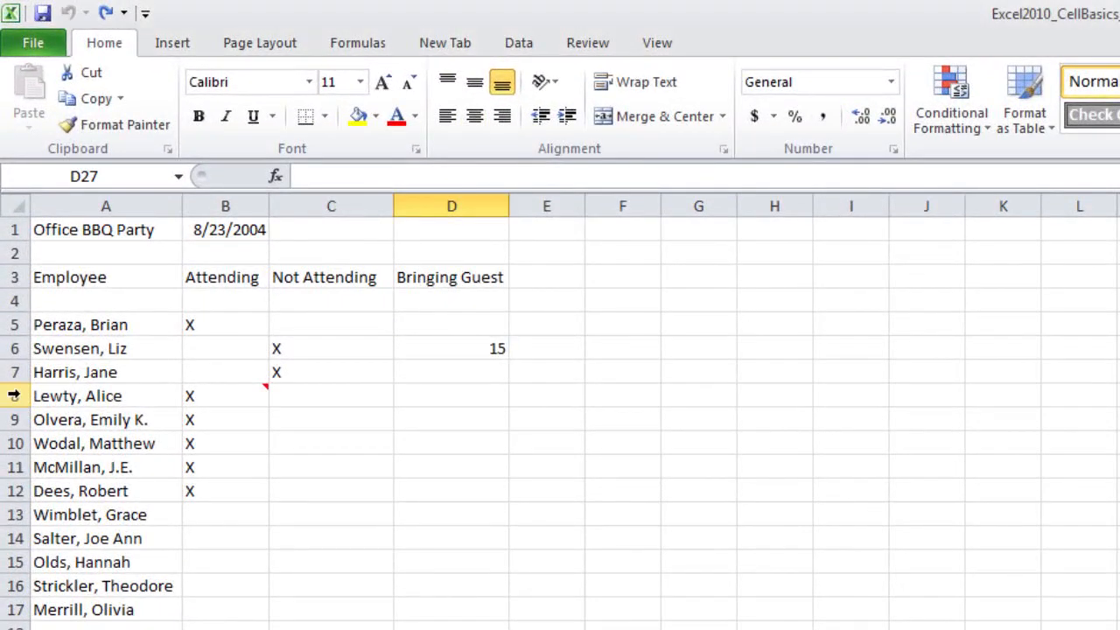
Insert a blank row above row 8 of the employee list and open its insert formatting options.
{"action": "left_click", "coordinate": [14, 395]}
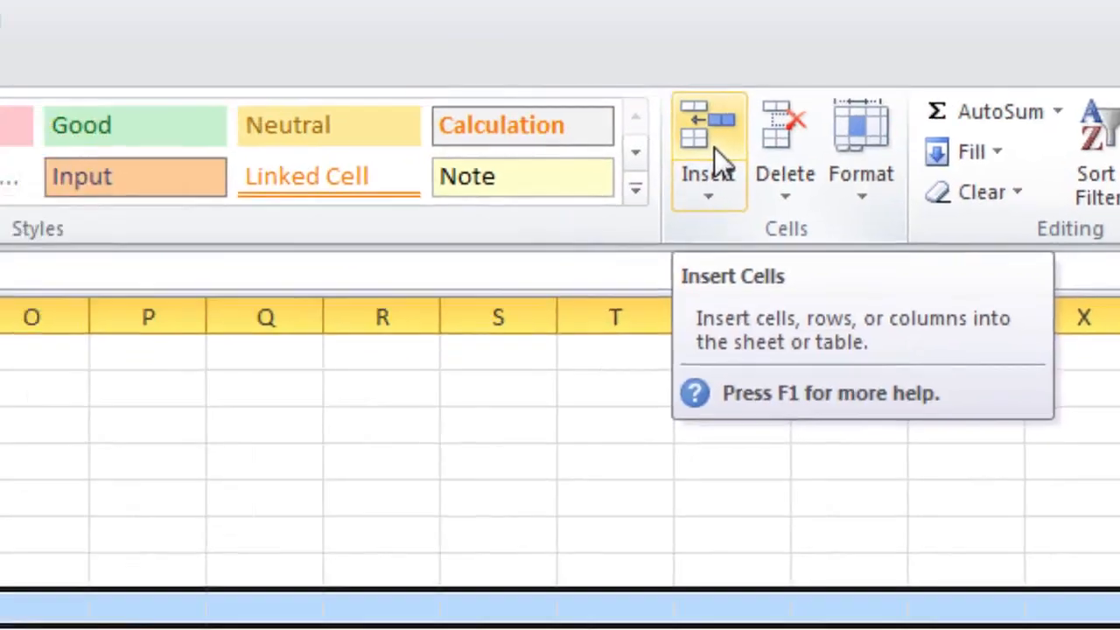
{"action": "left_click", "coordinate": [513, 157]}
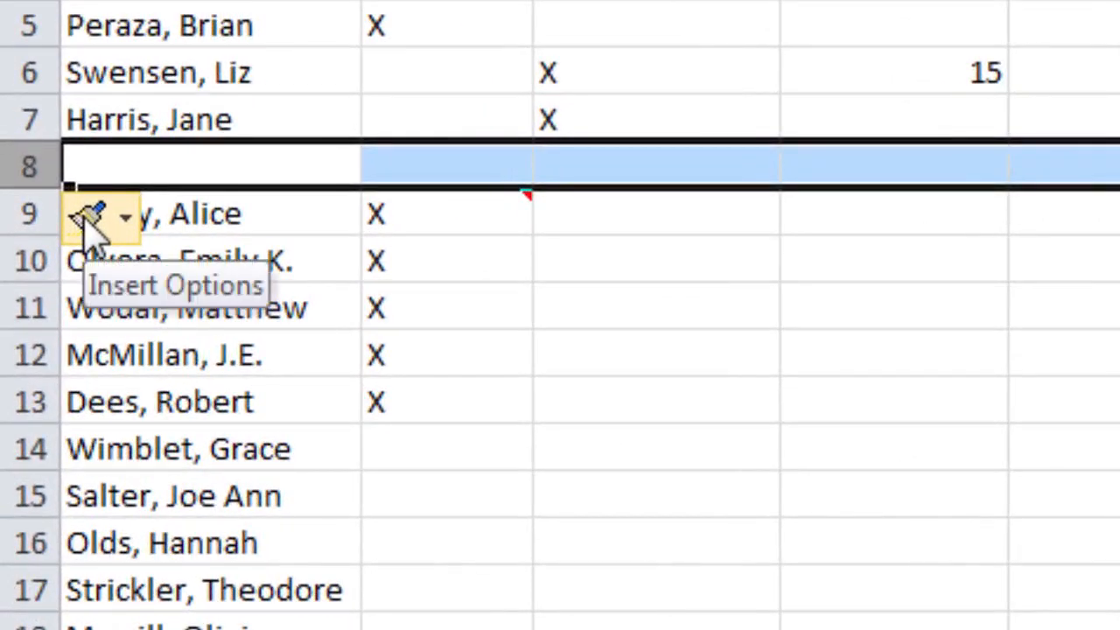
{"action": "left_click", "coordinate": [124, 219]}
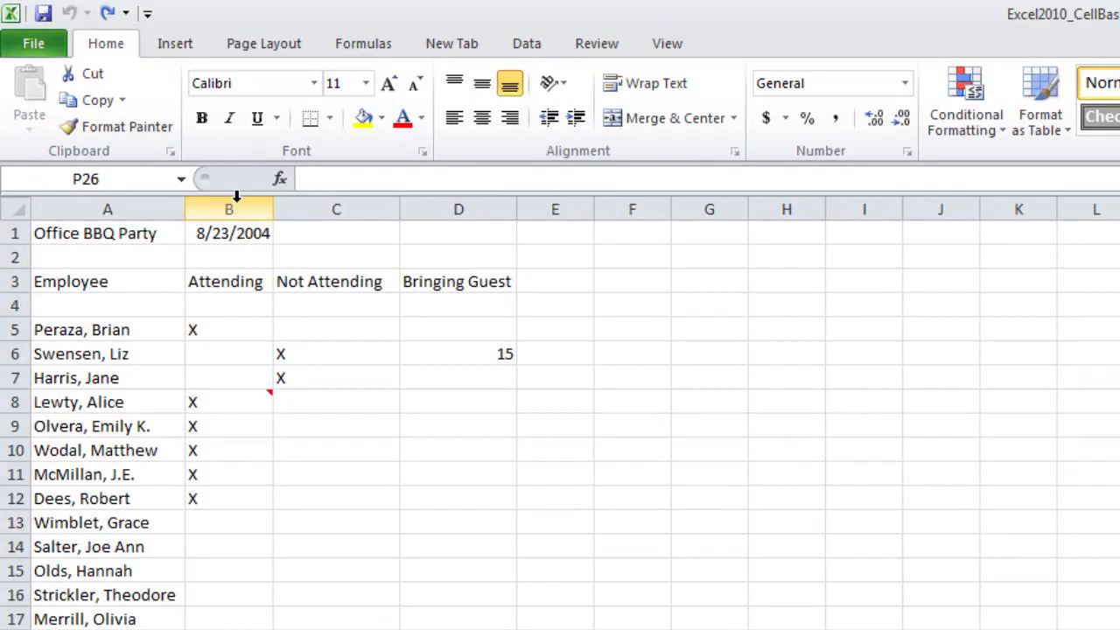
Insert a blank column before the Attending column B and view its insert formatting options without changing them.
{"action": "left_click", "coordinate": [236, 196]}
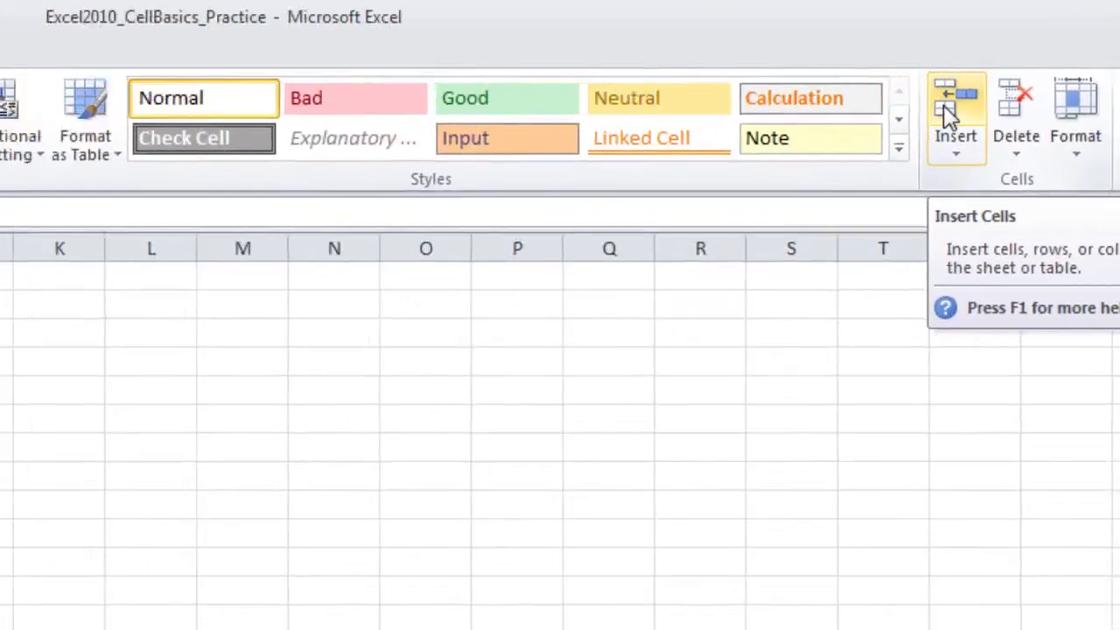
{"action": "left_click", "coordinate": [398, 121]}
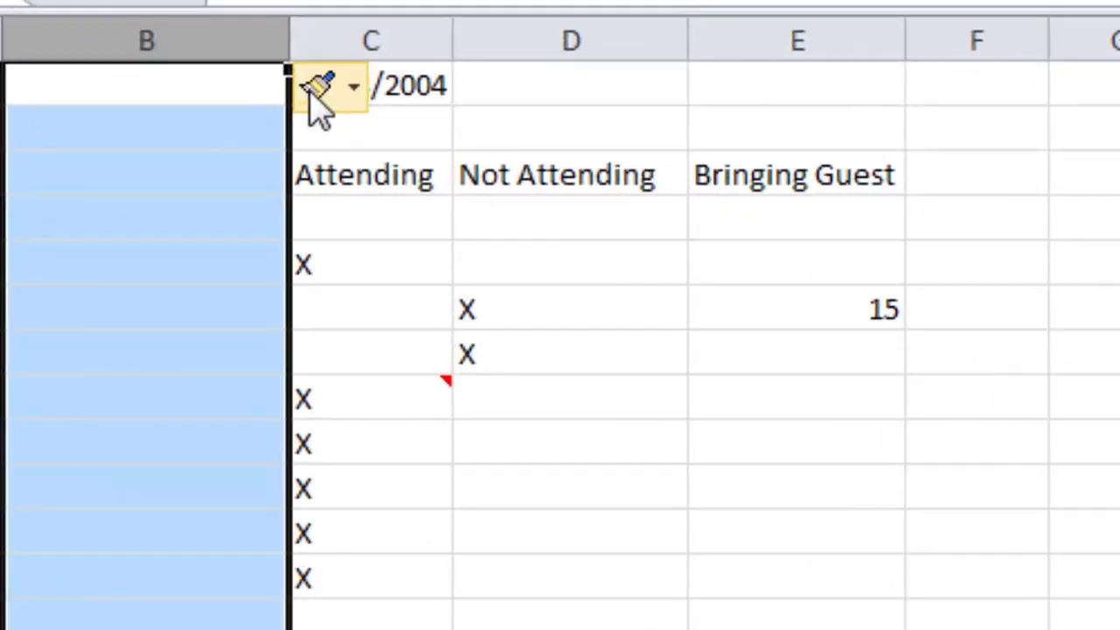
{"action": "left_click", "coordinate": [352, 94]}
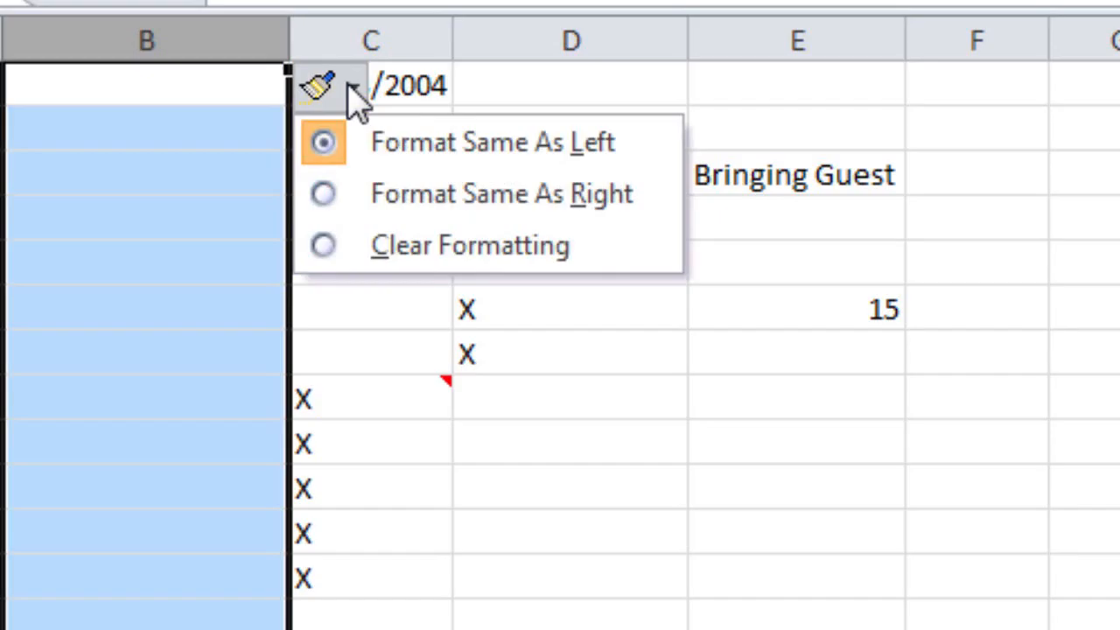
{"action": "left_click", "coordinate": [348, 88]}
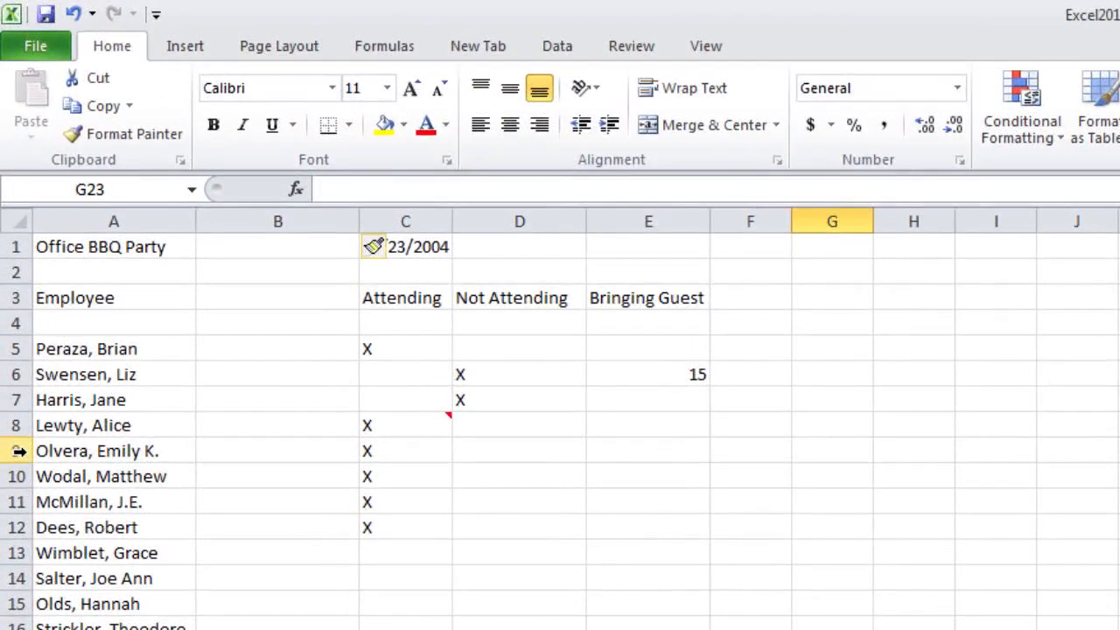
Select a block of whole rows starting at row 9, and select columns D and E.
{"action": "left_click", "coordinate": [10, 212]}
{"action": "left_click_drag", "start_coordinate": [17, 451], "coordinate": [18, 490]}
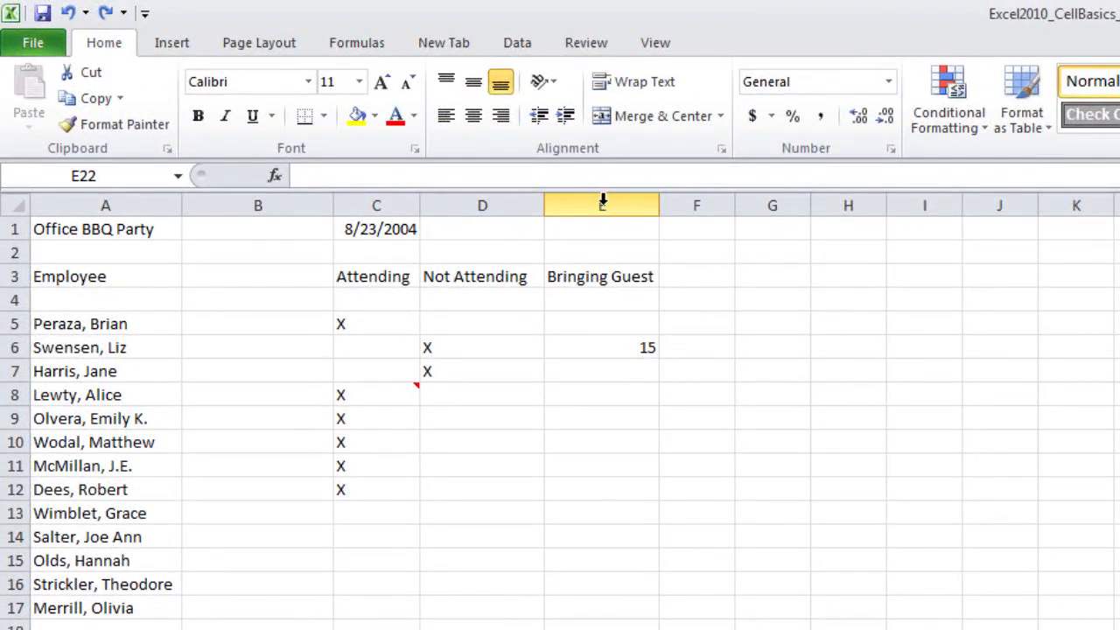
{"action": "left_click_drag", "start_coordinate": [601, 200], "coordinate": [445, 206]}
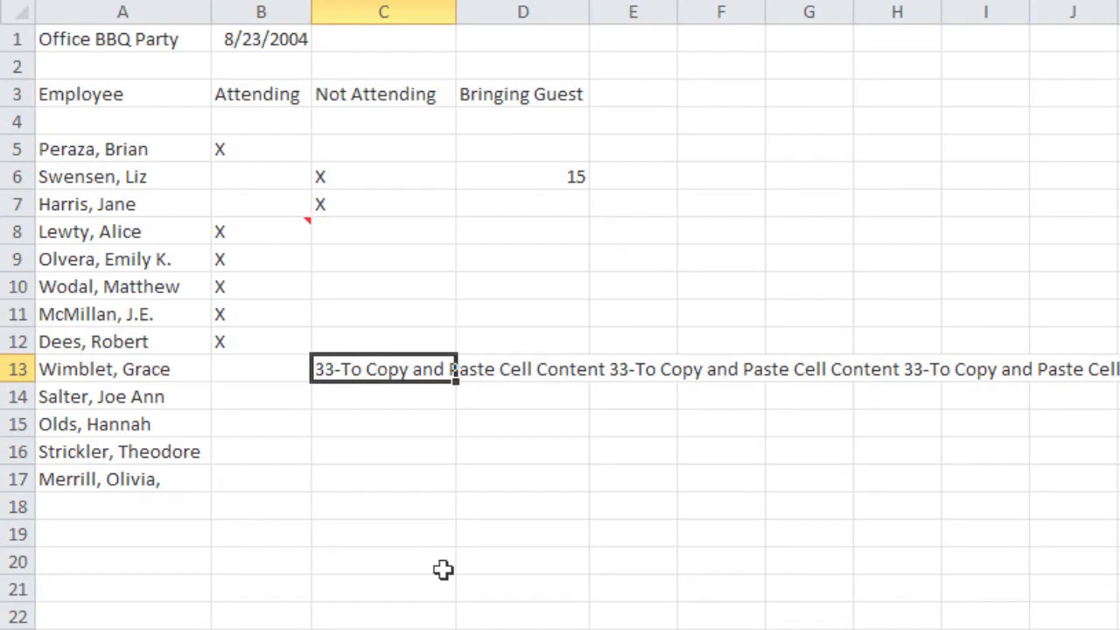
Wrap the long text in cell C13 onto multiple lines, and turn the wrapping off again.
{"action": "key", "text": "alt+h"}
{"action": "key", "text": "w"}
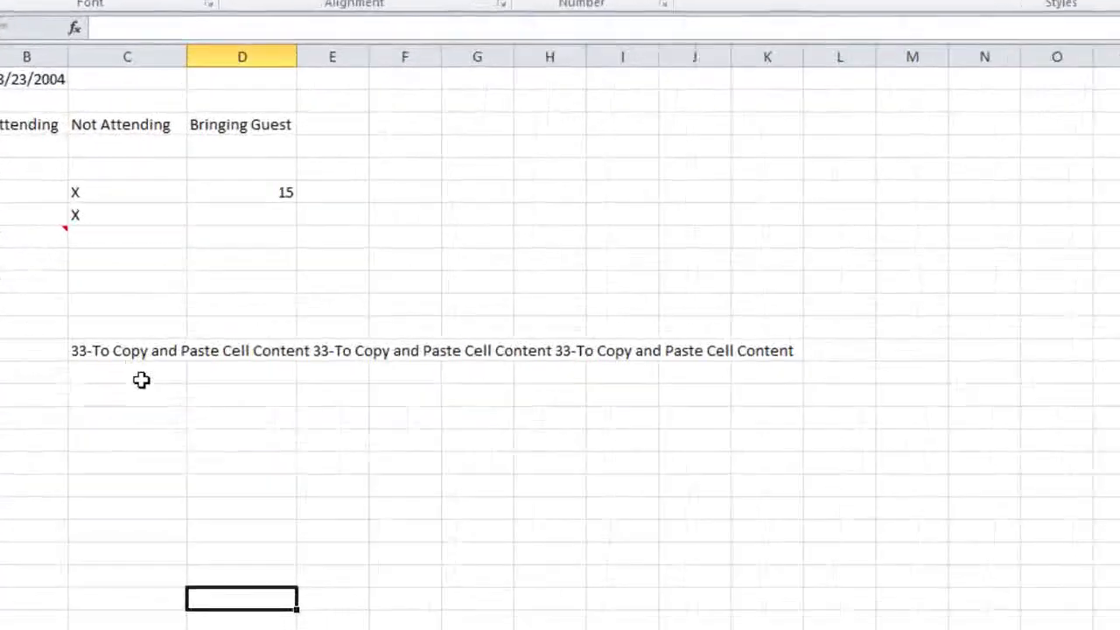
{"action": "left_click", "coordinate": [164, 252]}
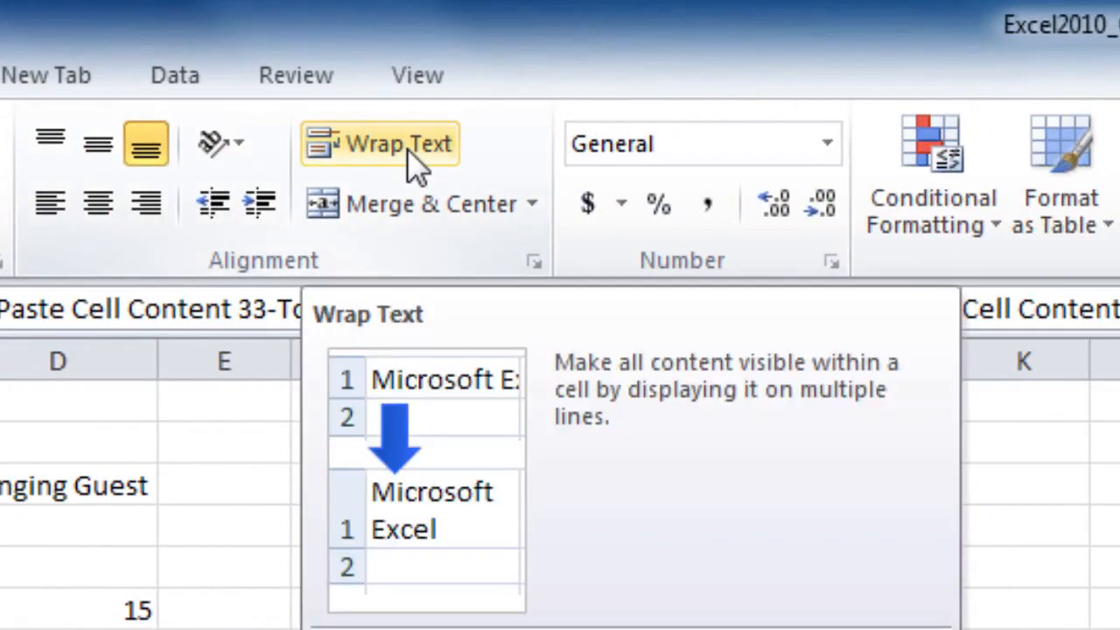
{"action": "left_click", "coordinate": [409, 159]}
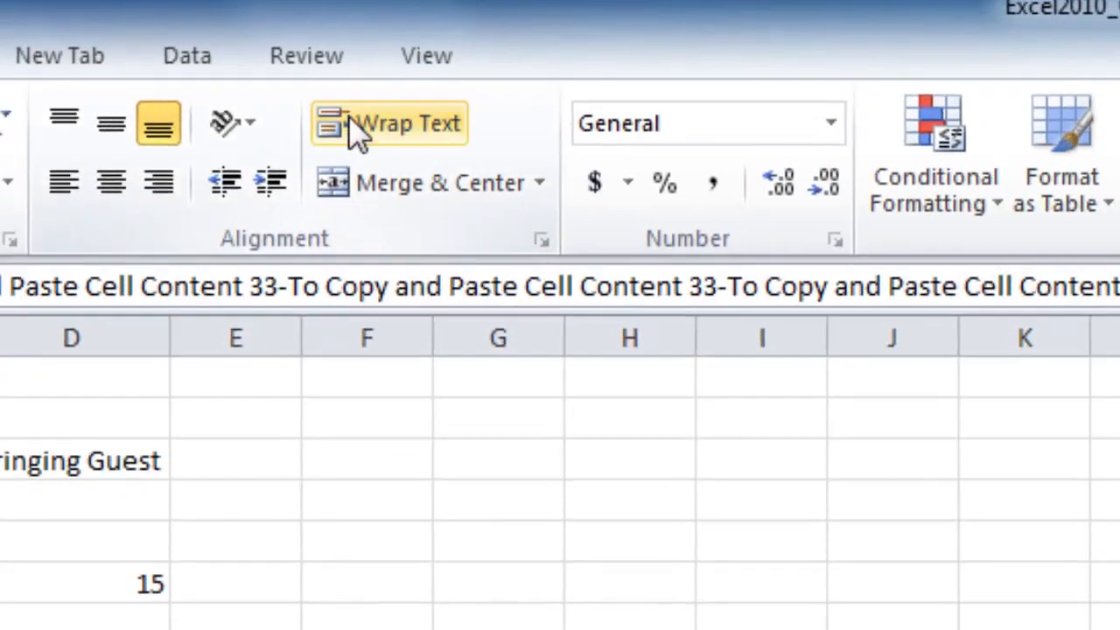
{"action": "left_click", "coordinate": [336, 151]}
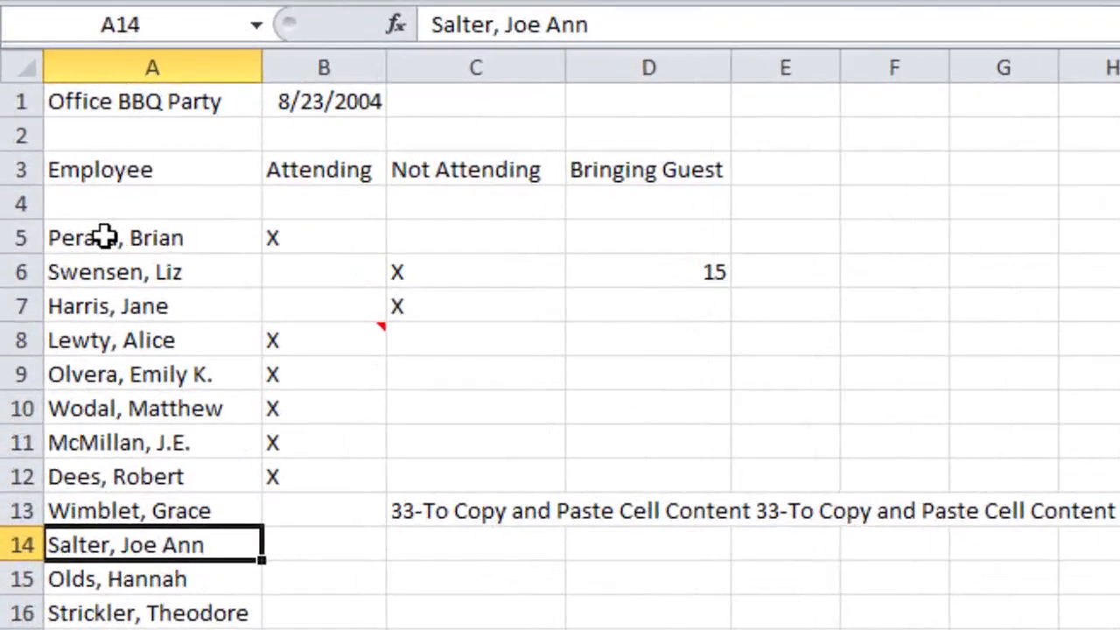
Merge and center the employee cells A5:A10, and undo the merge.
{"action": "left_click_drag", "start_coordinate": [105, 236], "coordinate": [145, 408]}
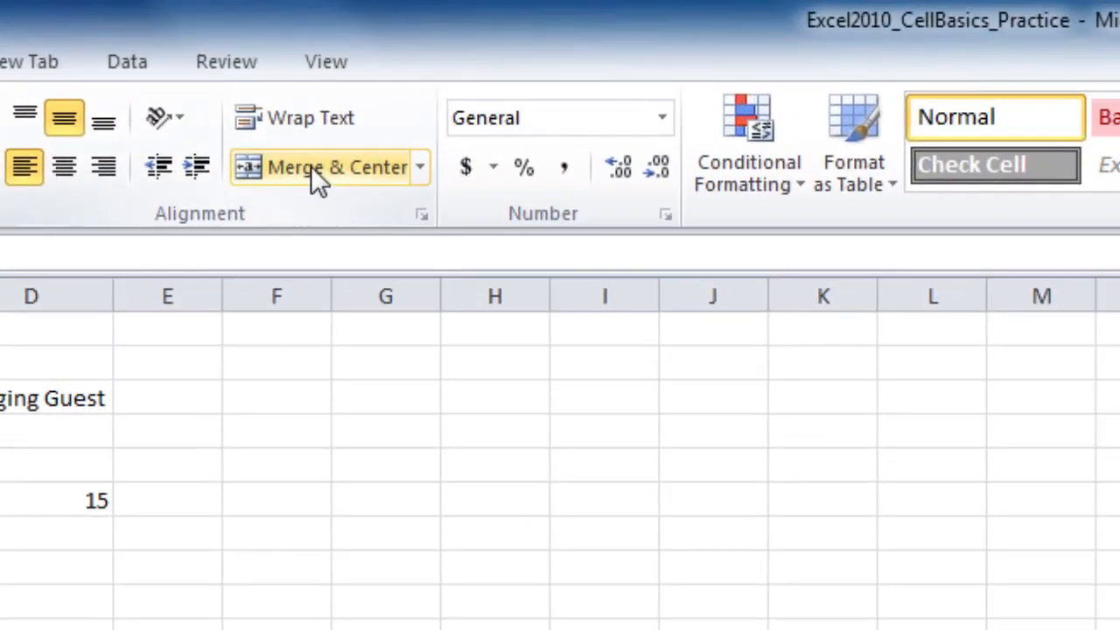
{"action": "left_click", "coordinate": [322, 170]}
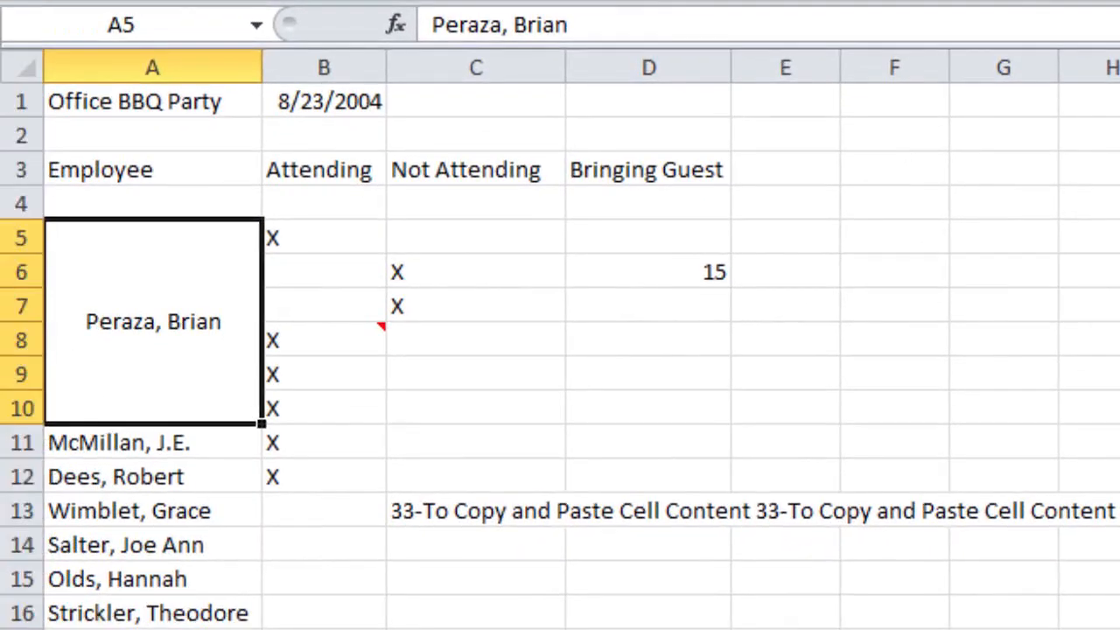
{"action": "key", "text": "ctrl+z"}
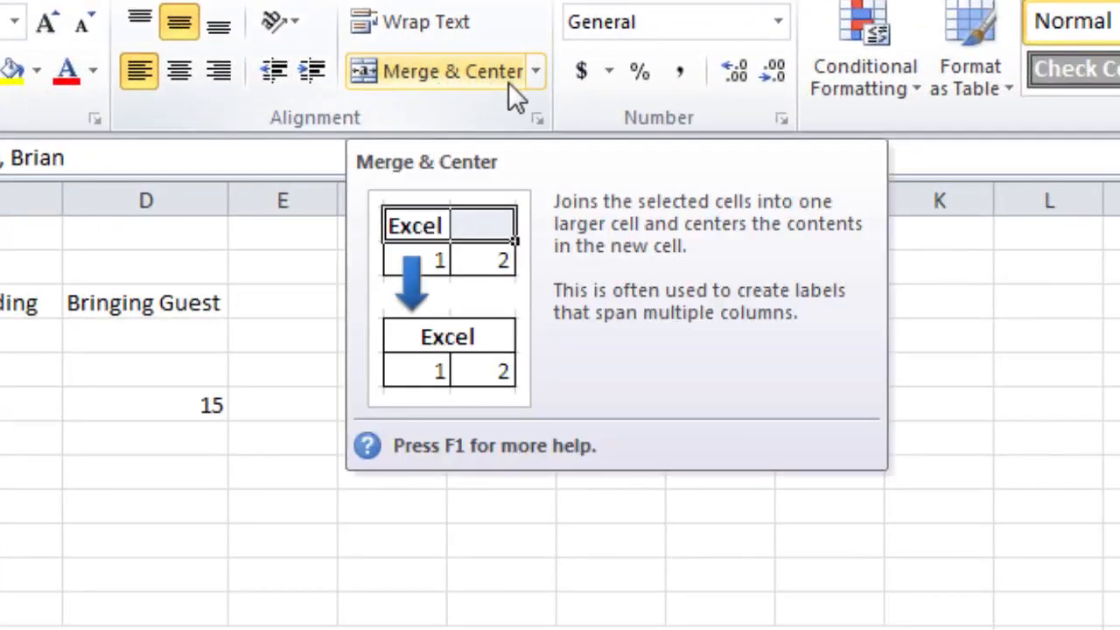
{"action": "left_click", "coordinate": [537, 74]}
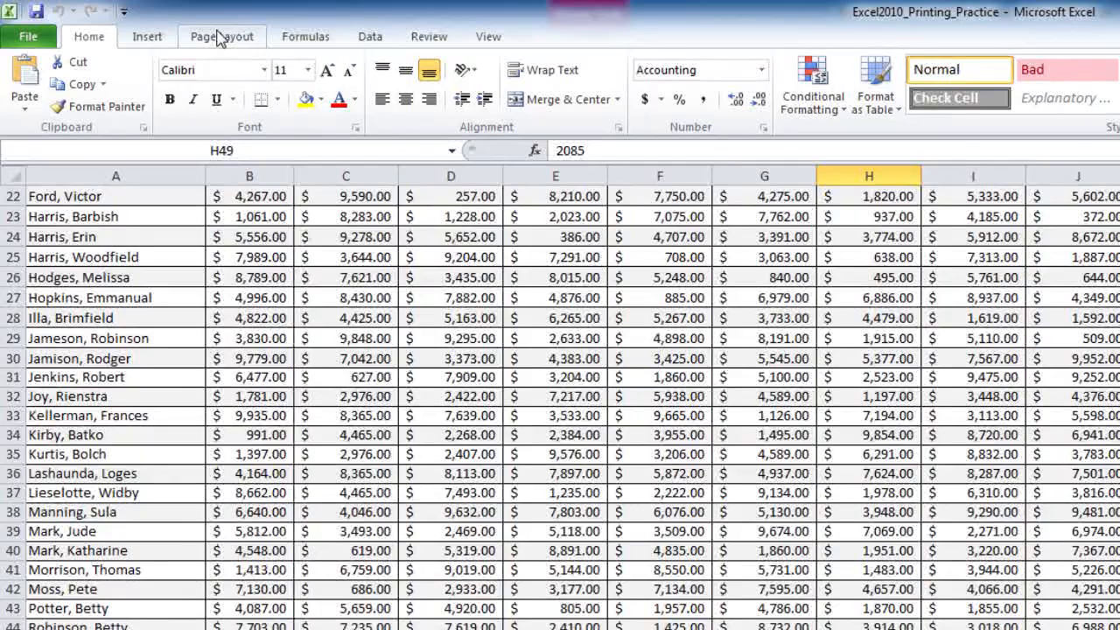
{"action": "left_click", "coordinate": [221, 38]}
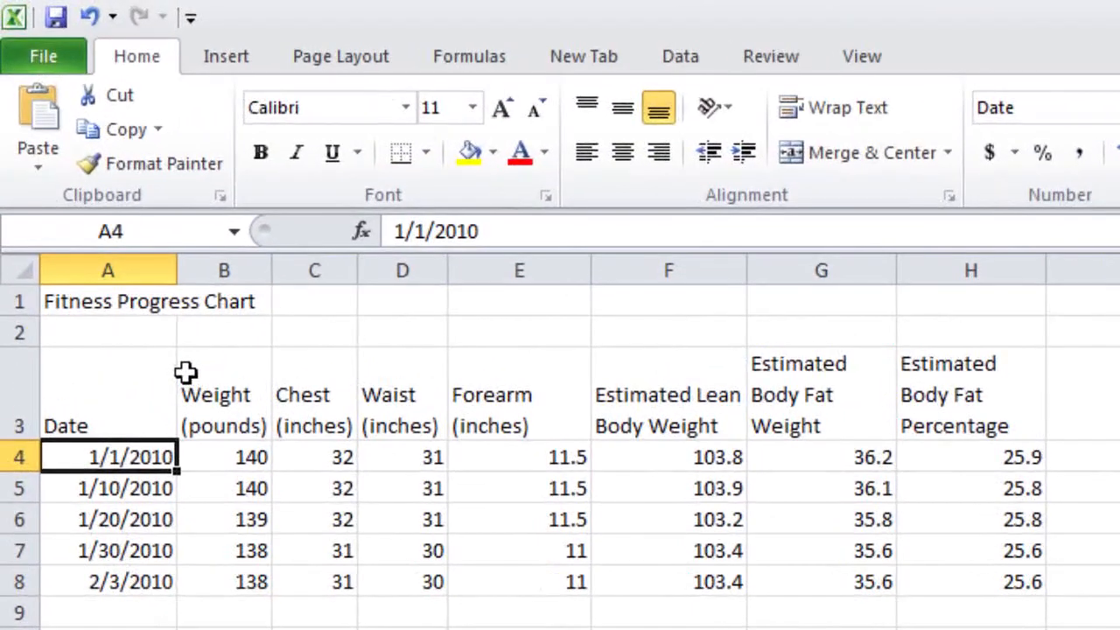
Set the font of the Weight through Forearm headings in B3:E3 to Adobe Gothic Std B.
{"action": "left_click_drag", "start_coordinate": [187, 360], "coordinate": [500, 400]}
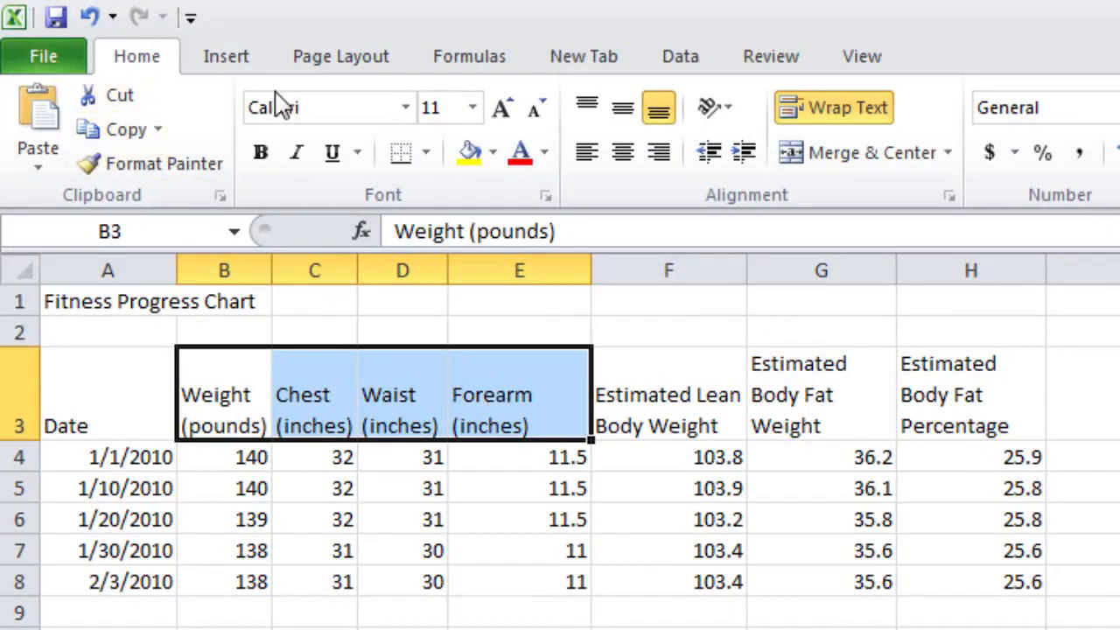
{"action": "left_click", "coordinate": [408, 109]}
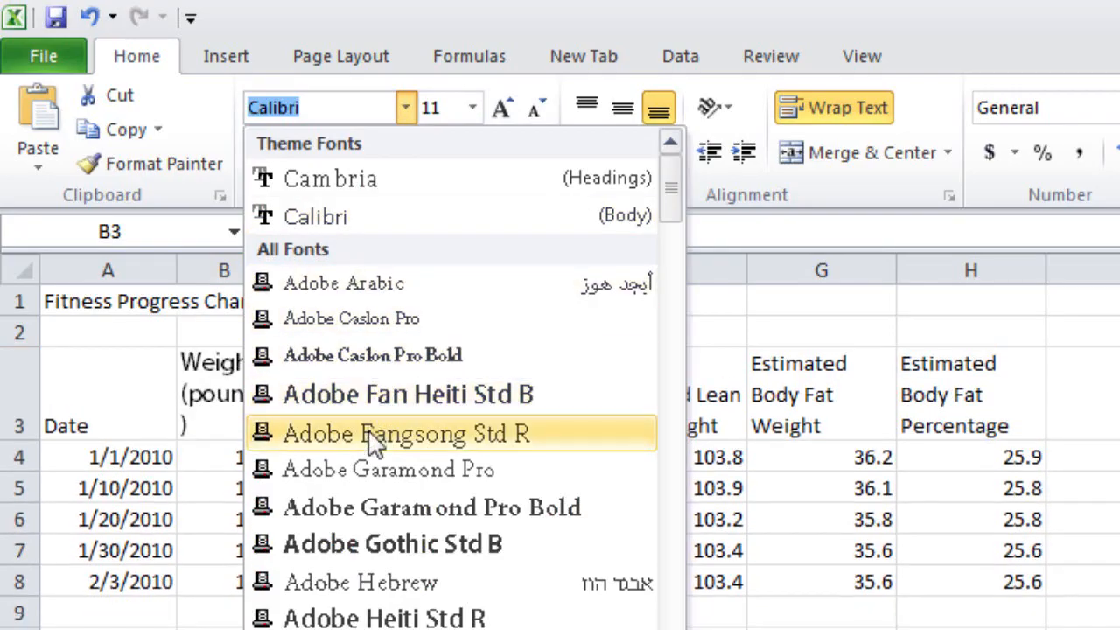
{"action": "left_click", "coordinate": [368, 542]}
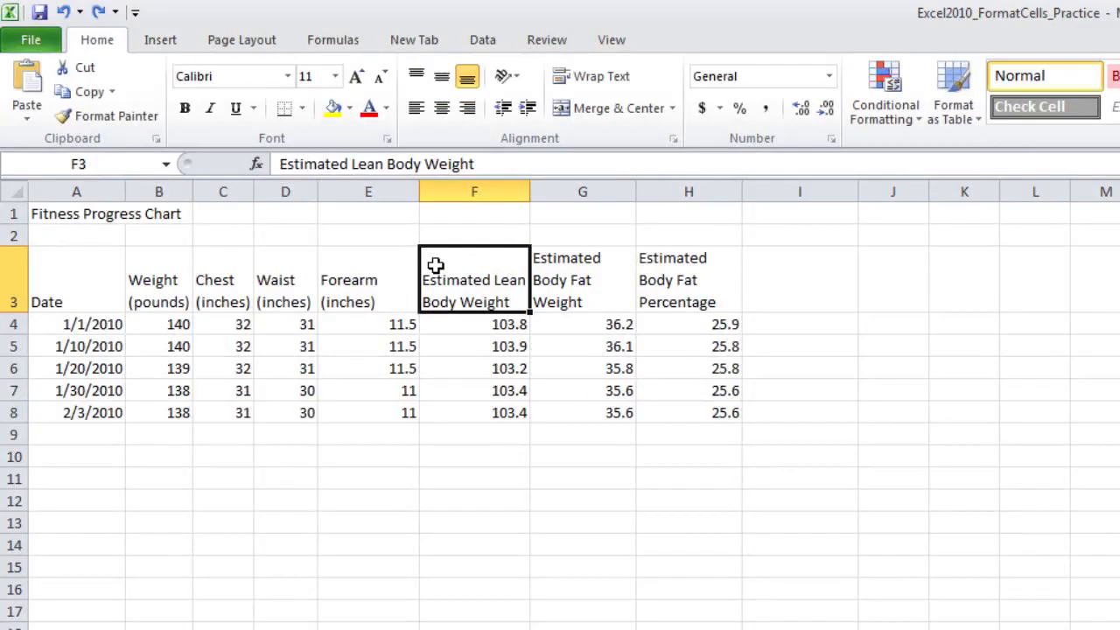
Set the font size of the Estimated Lean Body Weight and Estimated Body Fat Weight headings in F3:G3 to 18.
{"action": "left_click_drag", "start_coordinate": [435, 264], "coordinate": [572, 303]}
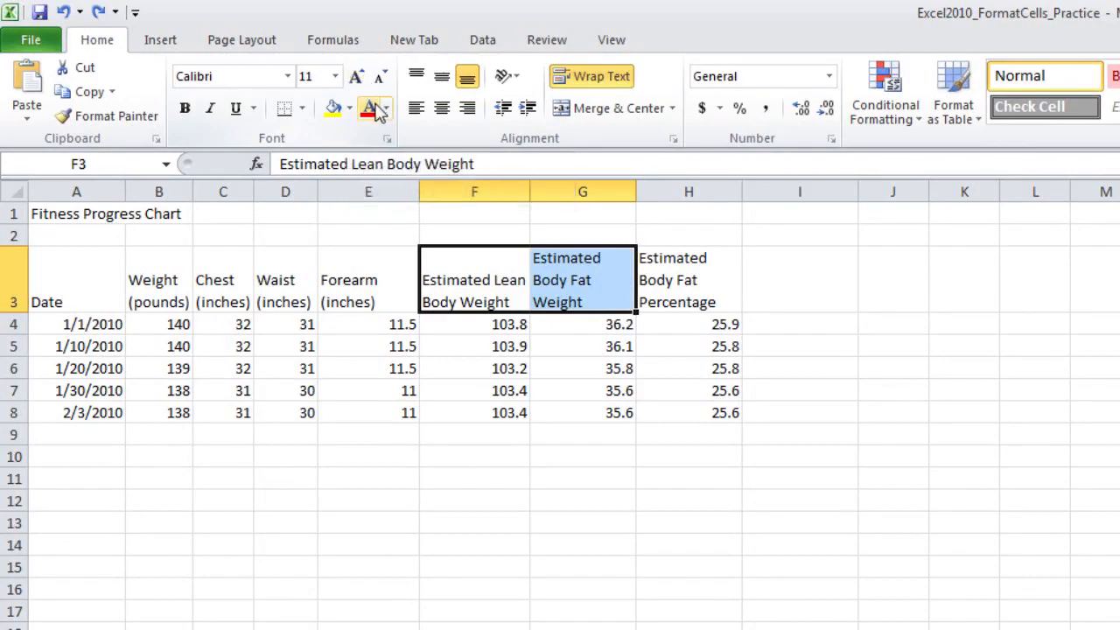
{"action": "left_click", "coordinate": [335, 77]}
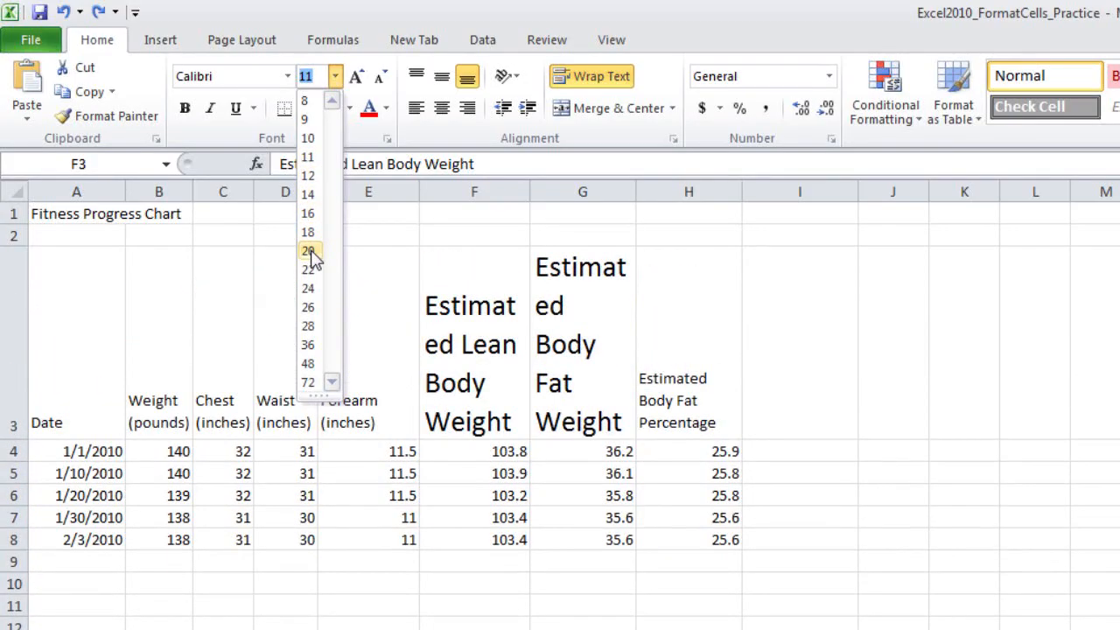
{"action": "left_click", "coordinate": [312, 233]}
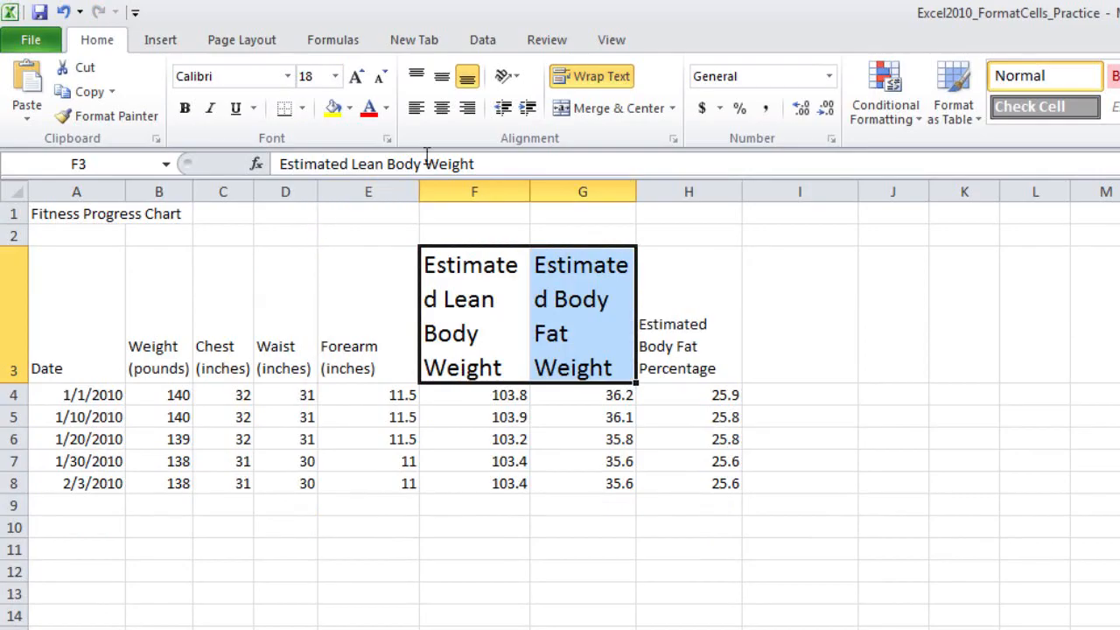
Grow the font of the F3:G3 headings in steps up to size 24.
{"action": "left_click", "coordinate": [356, 80]}
{"action": "left_click", "coordinate": [356, 80]}
{"action": "left_click", "coordinate": [356, 81]}
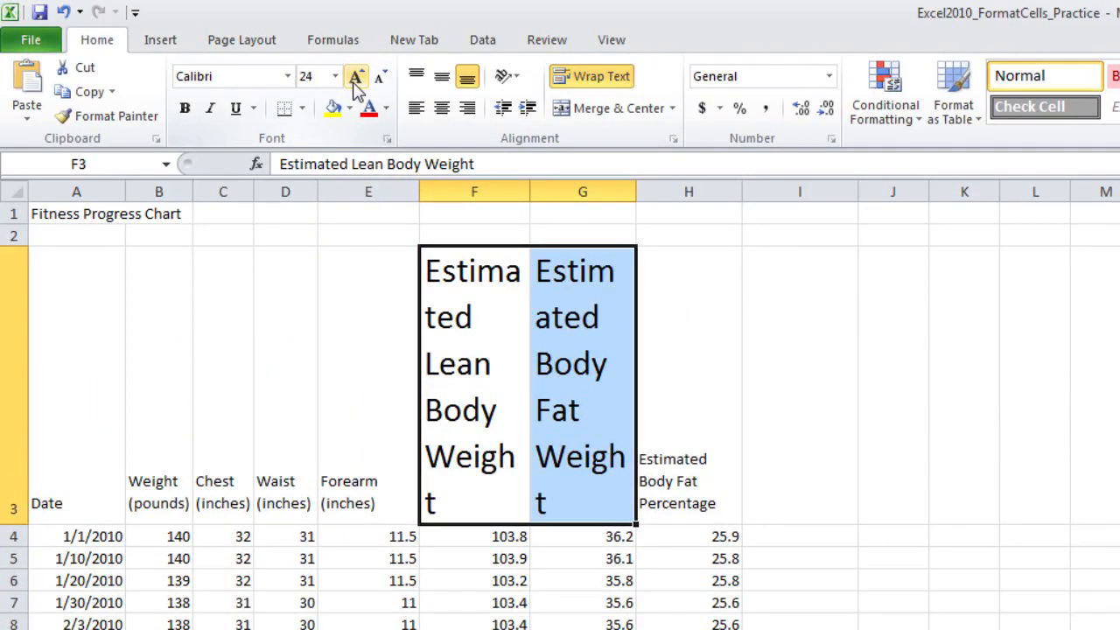
Shrink the font of the F3:G3 headings in steps down to size 14 and one size further.
{"action": "left_click", "coordinate": [379, 78]}
{"action": "left_click", "coordinate": [379, 78]}
{"action": "left_click", "coordinate": [379, 78]}
{"action": "left_click", "coordinate": [379, 78]}
{"action": "left_click", "coordinate": [379, 78]}
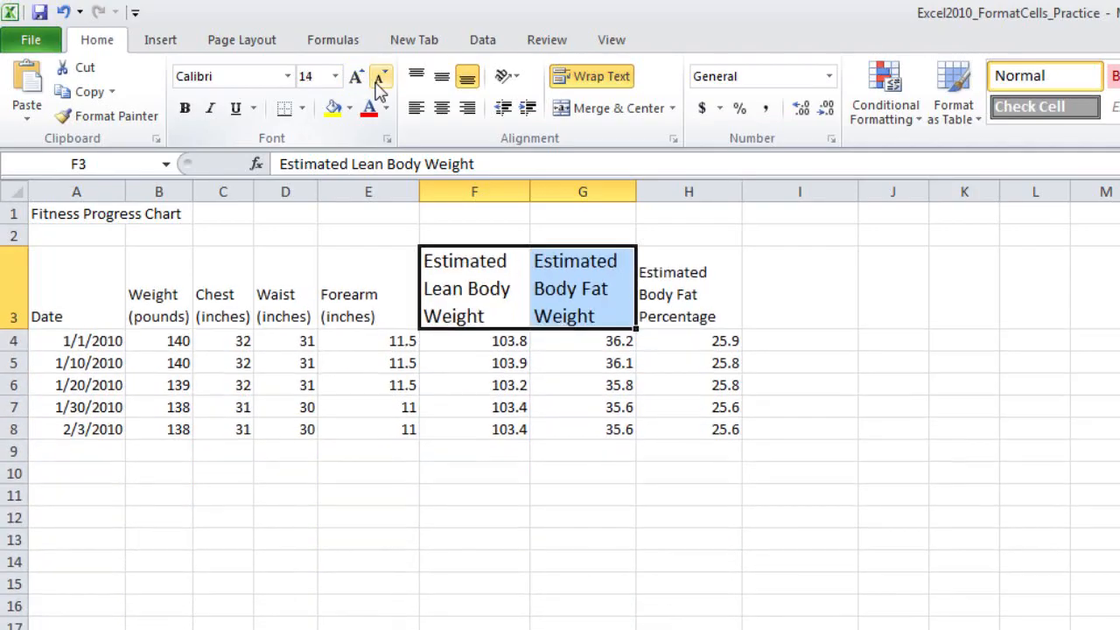
{"action": "left_click", "coordinate": [379, 78]}
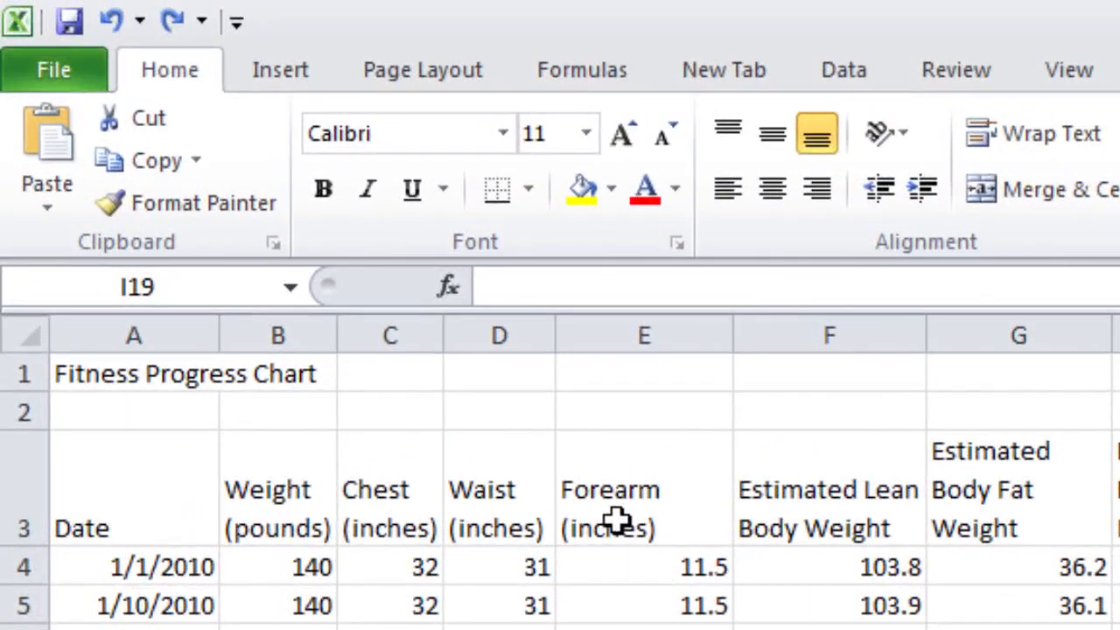
Apply bold, italic and underline to the Forearm (inches) heading in E3.
{"action": "left_click", "coordinate": [233, 207]}
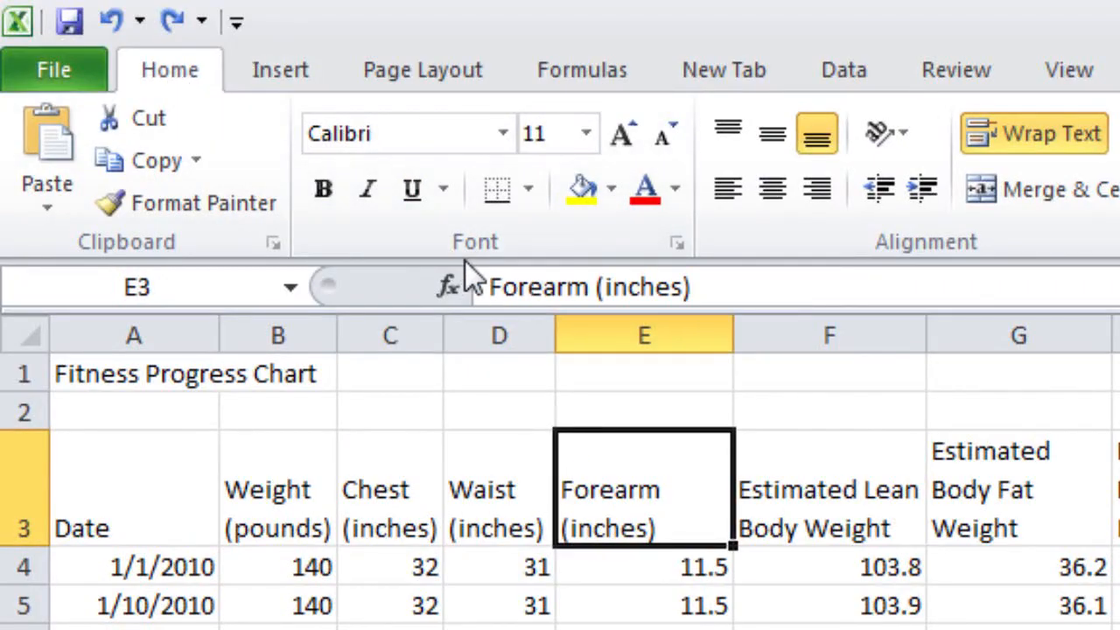
{"action": "left_click", "coordinate": [324, 191]}
{"action": "left_click", "coordinate": [366, 191]}
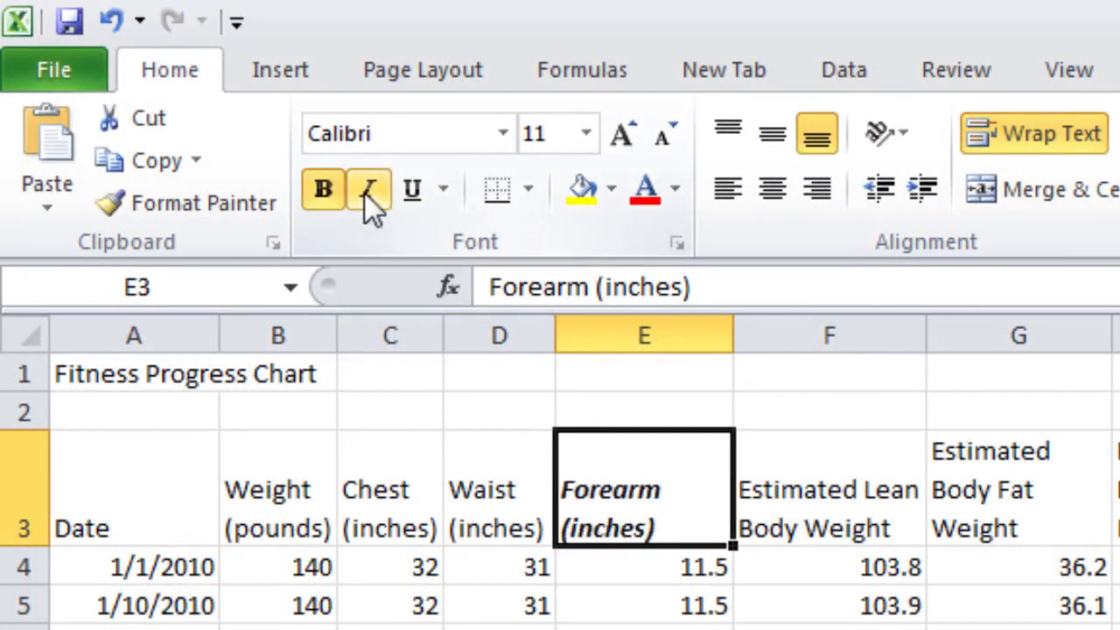
{"action": "left_click", "coordinate": [402, 191]}
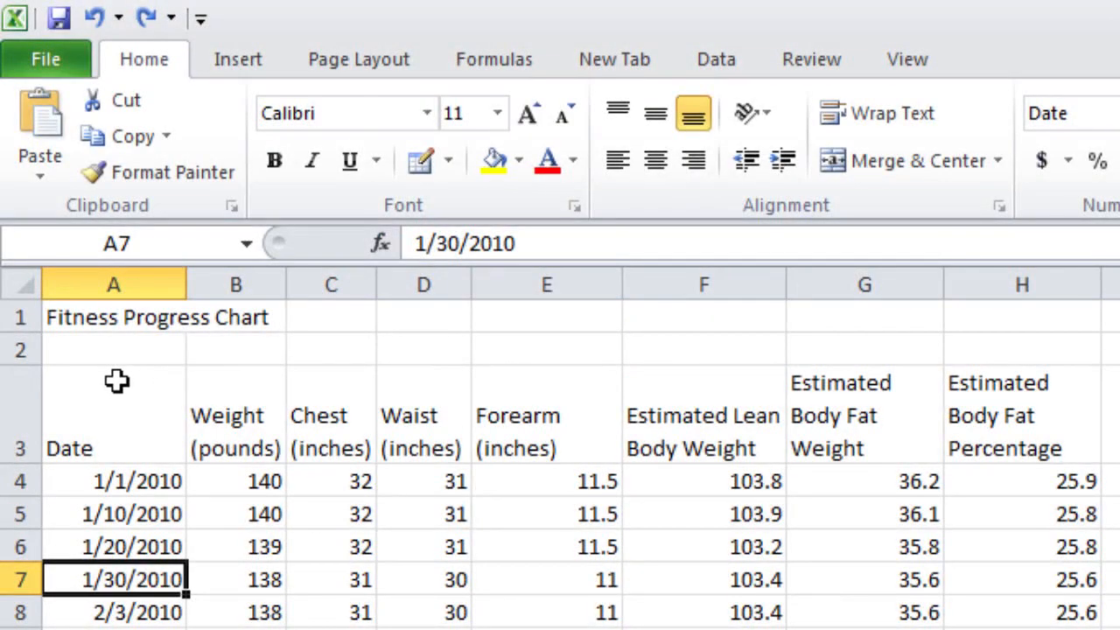
Select the Date and Weight headings in A3:B3 and open their border and font color options.
{"action": "left_click", "coordinate": [117, 380]}
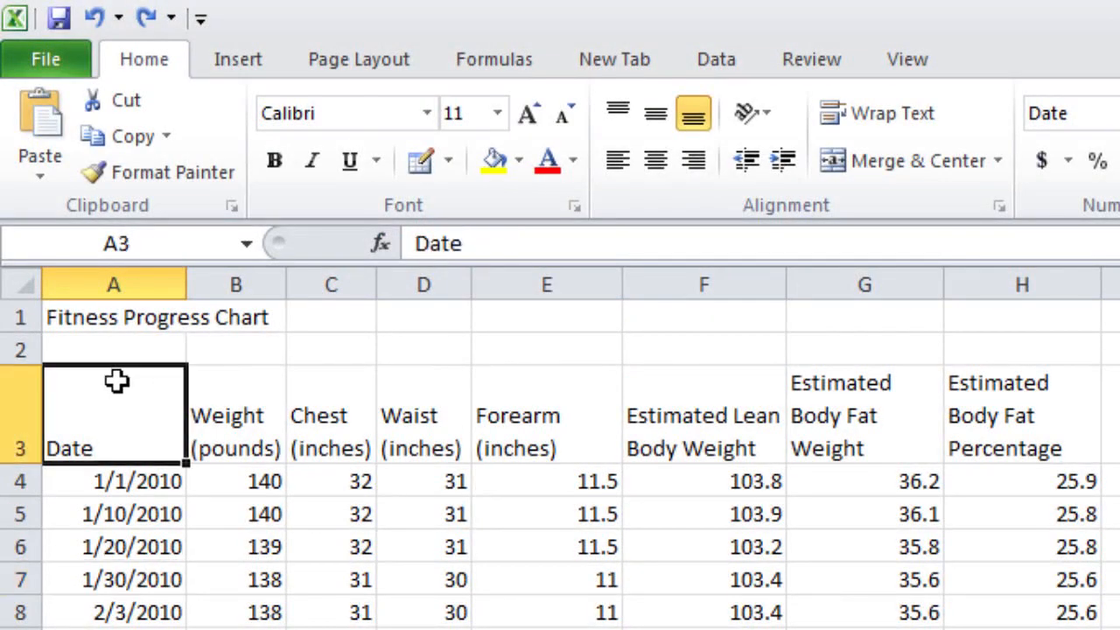
{"action": "left_click_drag", "start_coordinate": [117, 379], "coordinate": [198, 393]}
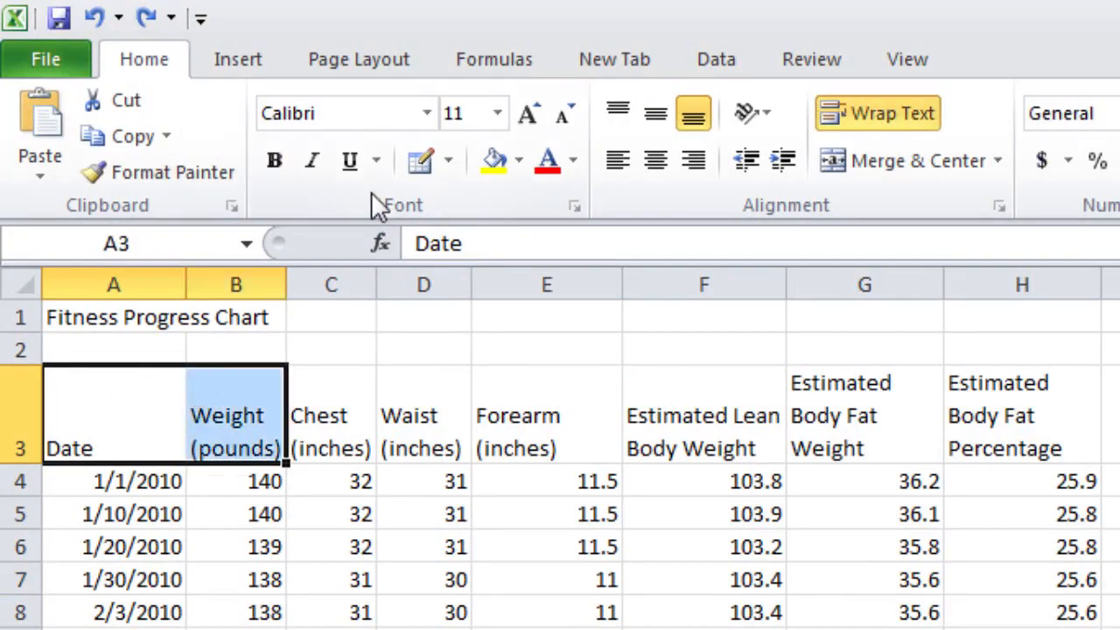
{"action": "left_click", "coordinate": [447, 163]}
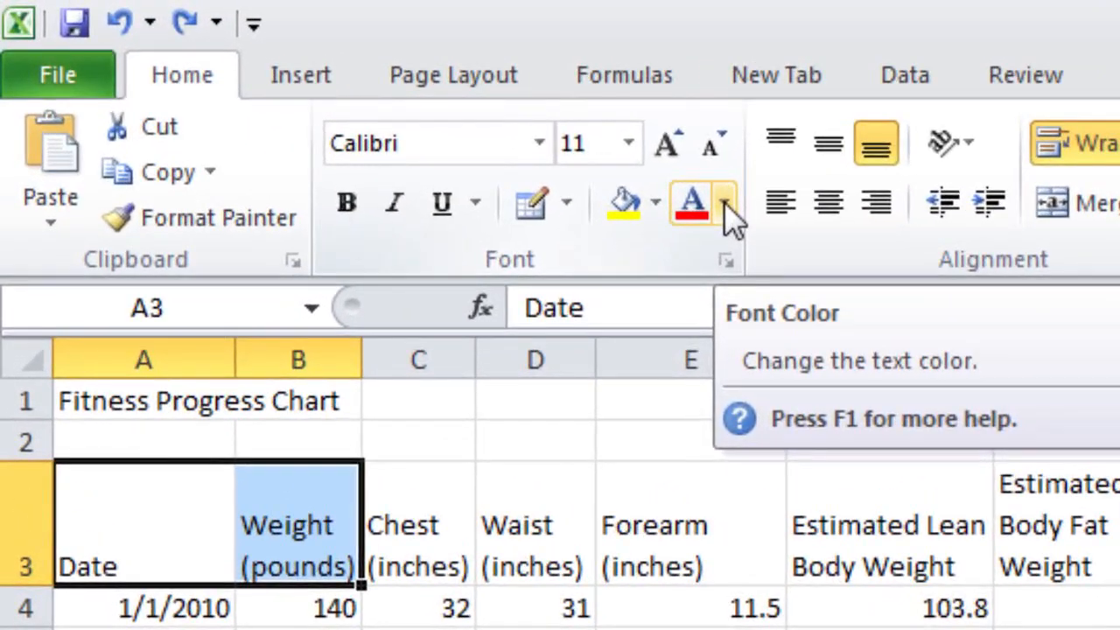
{"action": "left_click", "coordinate": [725, 206]}
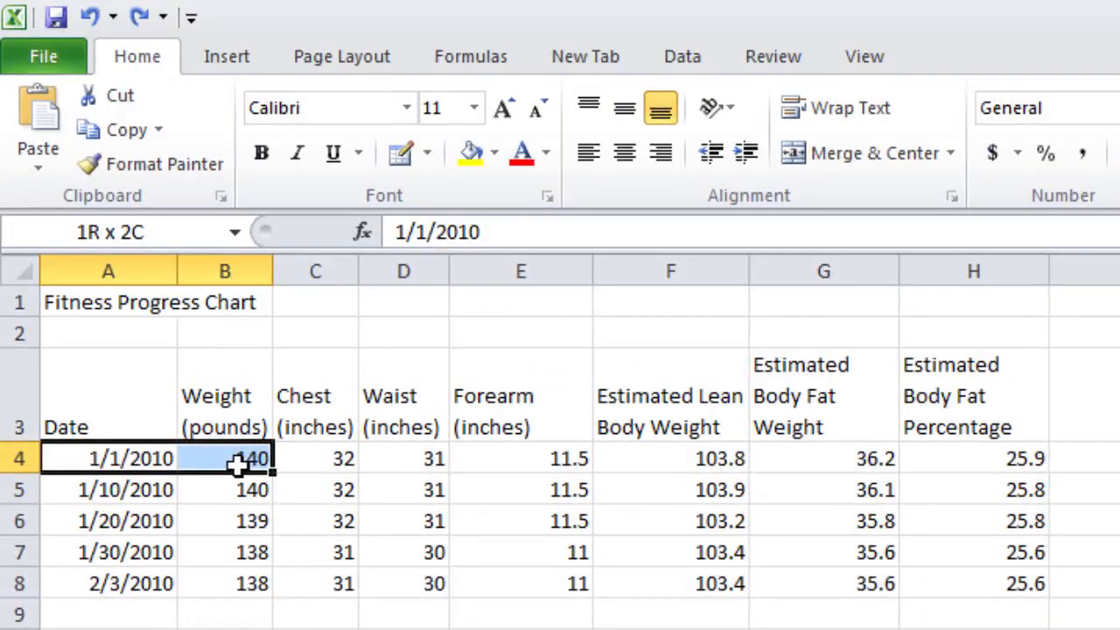
Select cells A4:B4 and open the fill color options for them.
{"action": "left_click_drag", "start_coordinate": [233, 460], "coordinate": [238, 466]}
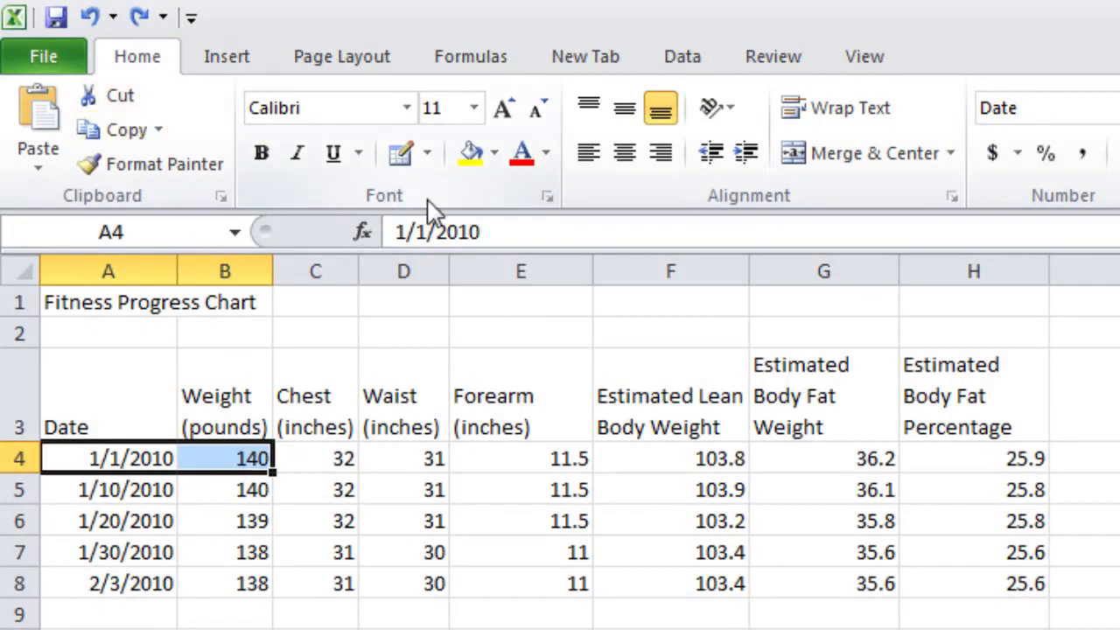
{"action": "left_click", "coordinate": [494, 154]}
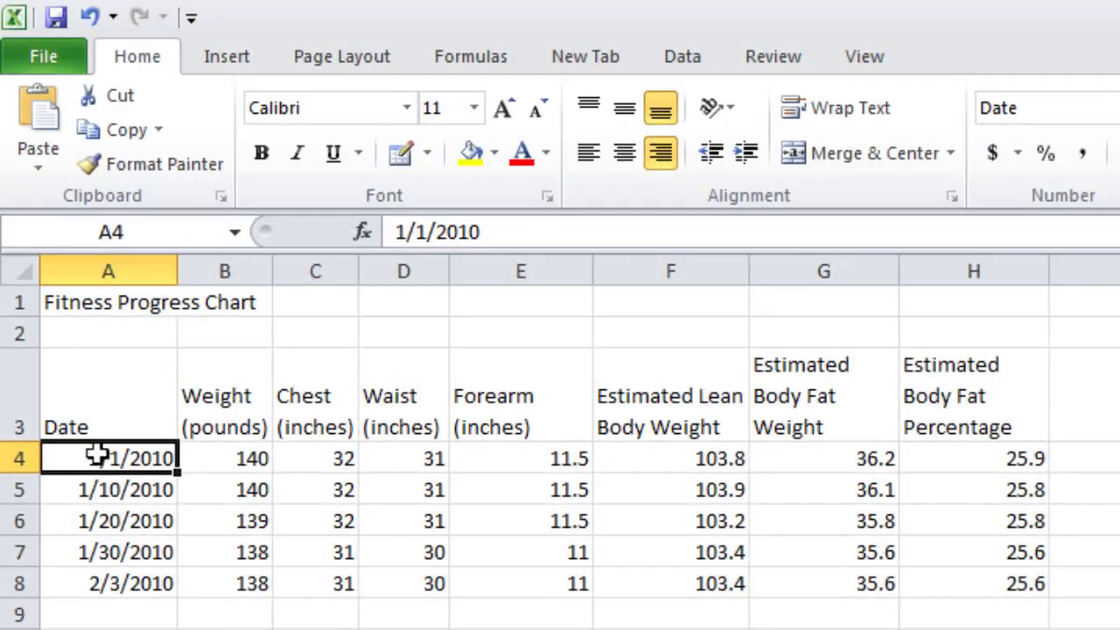
Align the dates in A4:A8 left, then center, and finally right.
{"action": "left_click_drag", "start_coordinate": [92, 458], "coordinate": [133, 583]}
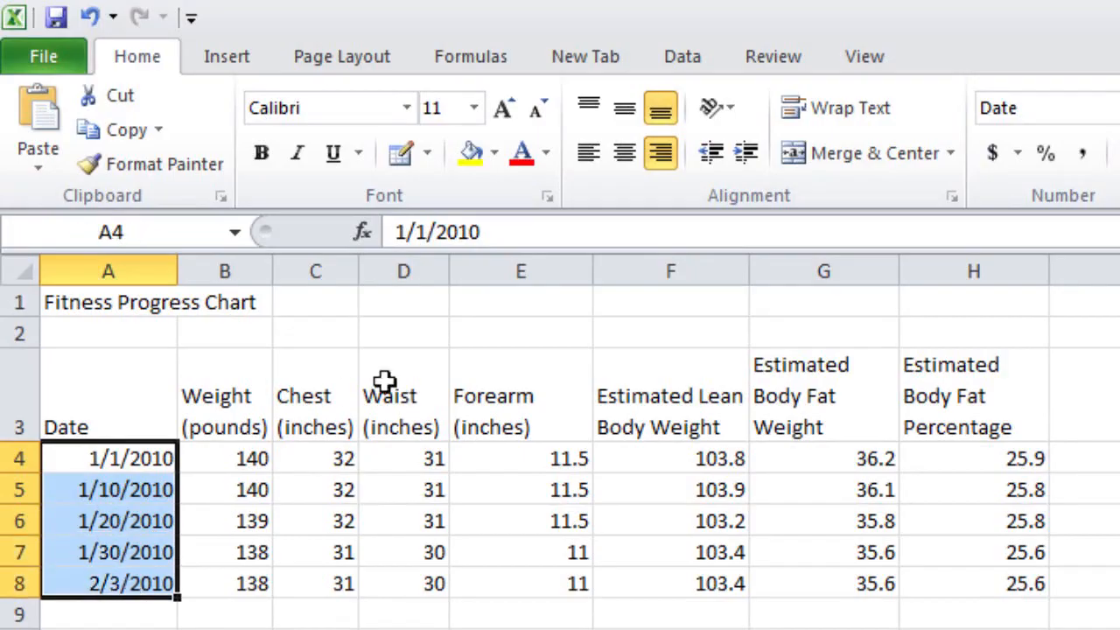
{"action": "left_click", "coordinate": [586, 157]}
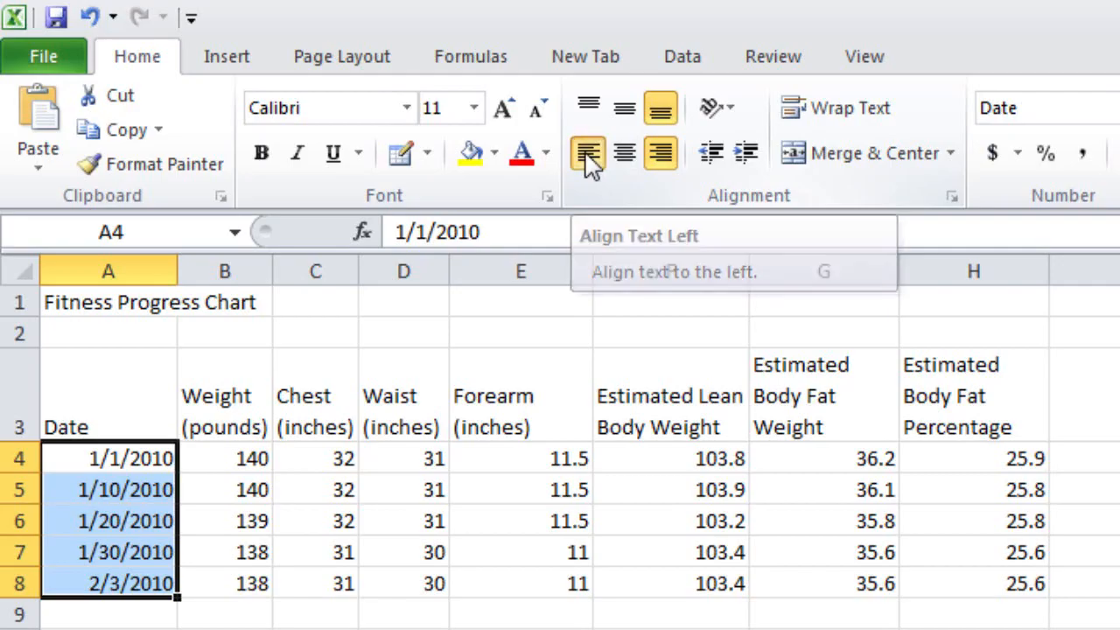
{"action": "left_click", "coordinate": [627, 162]}
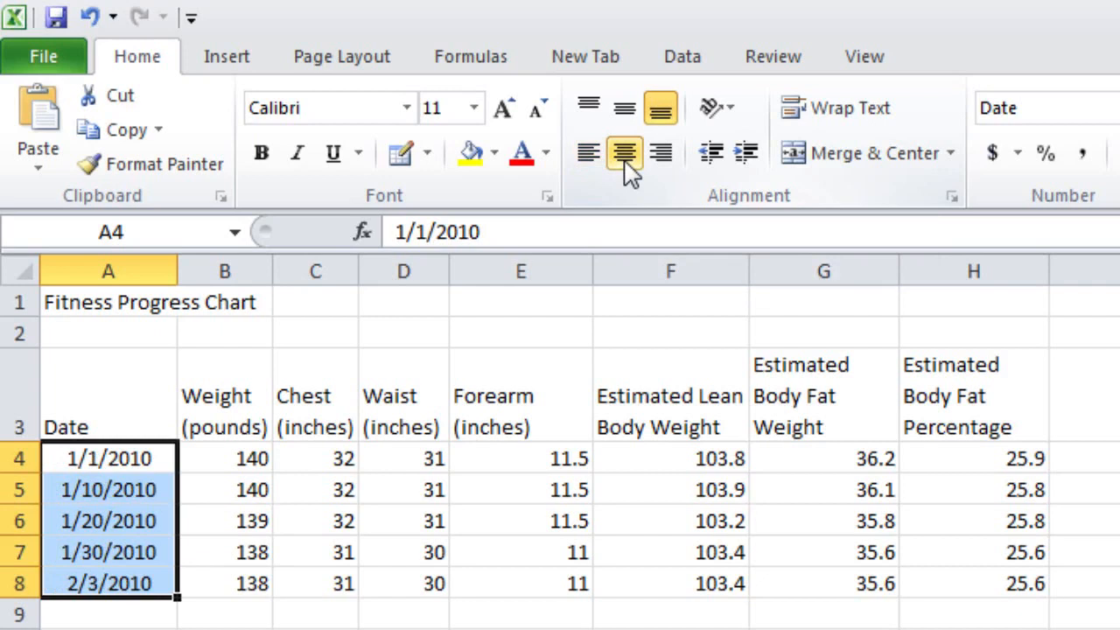
{"action": "left_click", "coordinate": [661, 156]}
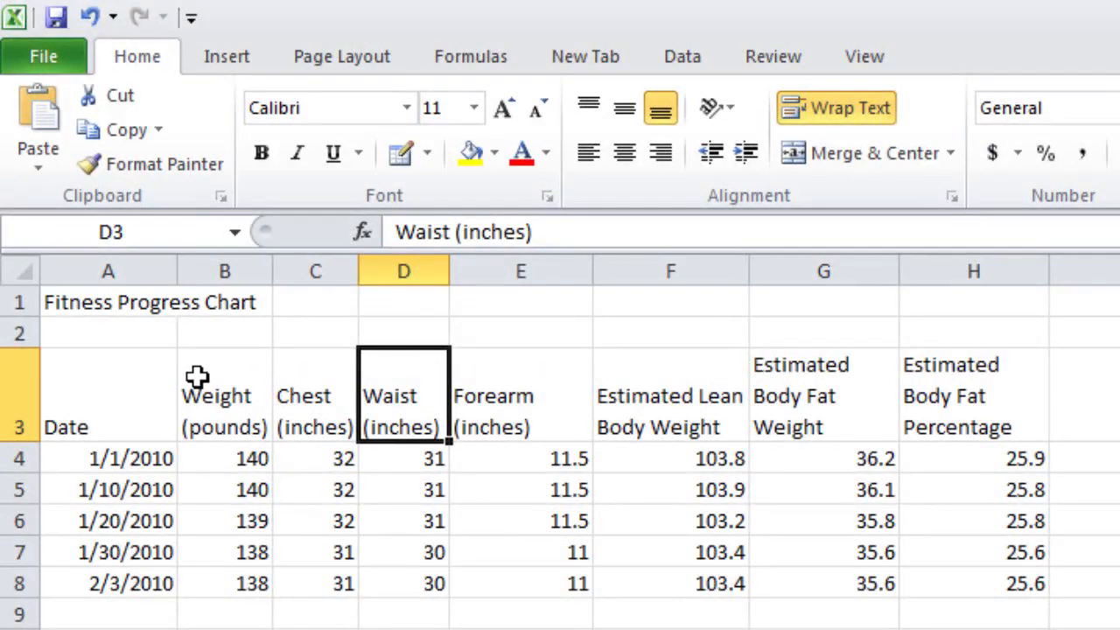
Align the Weight, Chest and Waist headings in B3:D3 vertically to the top, the middle and finally the bottom.
{"action": "left_click_drag", "start_coordinate": [198, 377], "coordinate": [402, 401]}
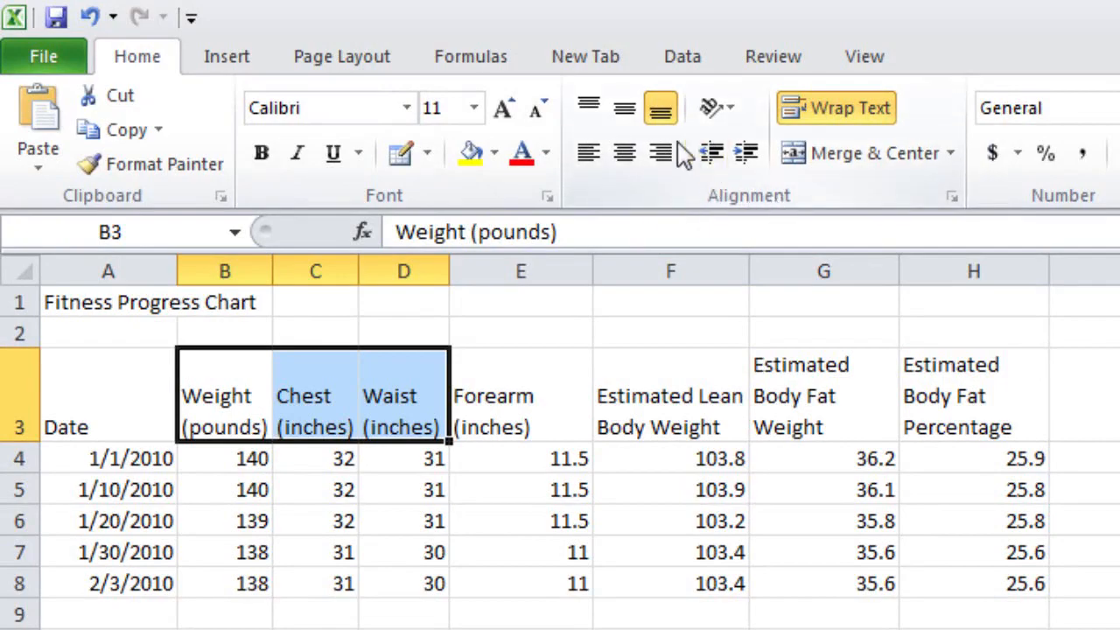
{"action": "left_click", "coordinate": [588, 109]}
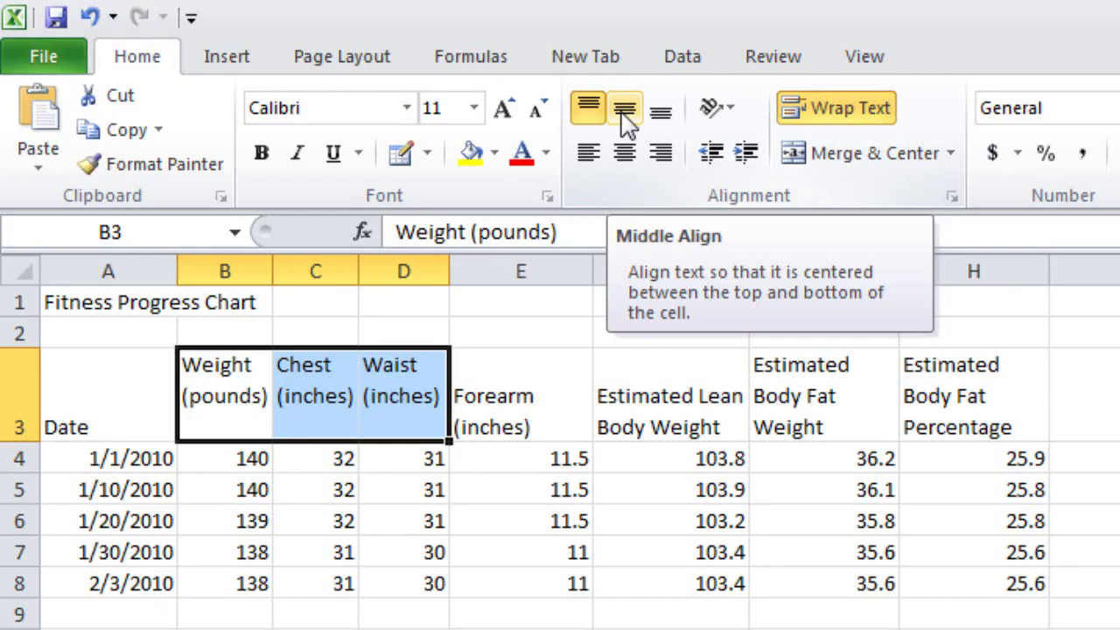
{"action": "left_click", "coordinate": [625, 112]}
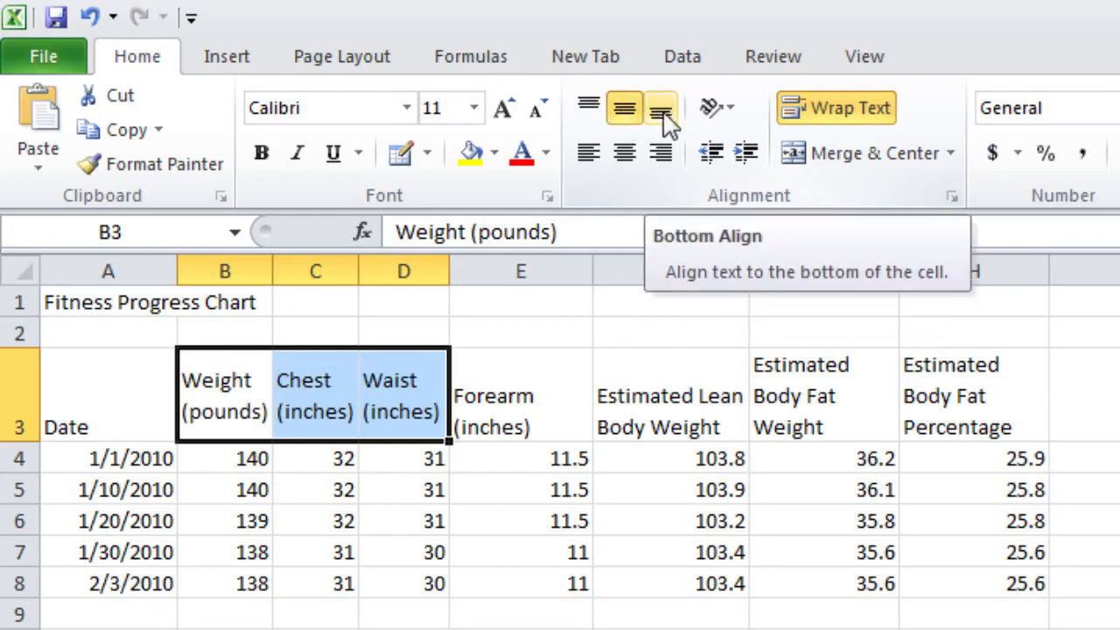
{"action": "left_click", "coordinate": [662, 112]}
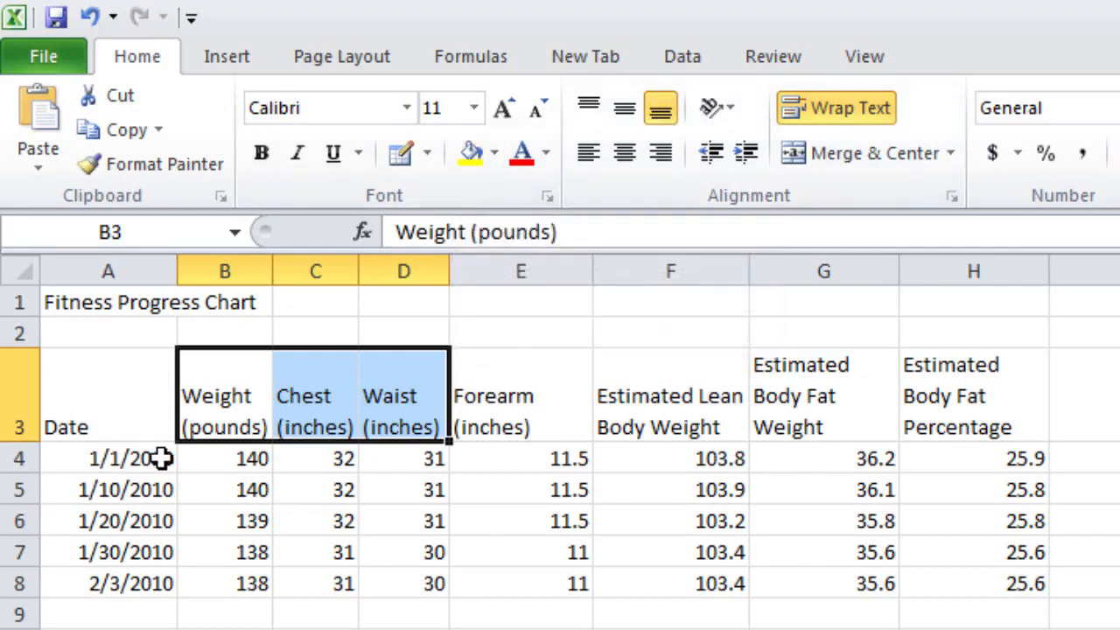
{"action": "left_click", "coordinate": [107, 467]}
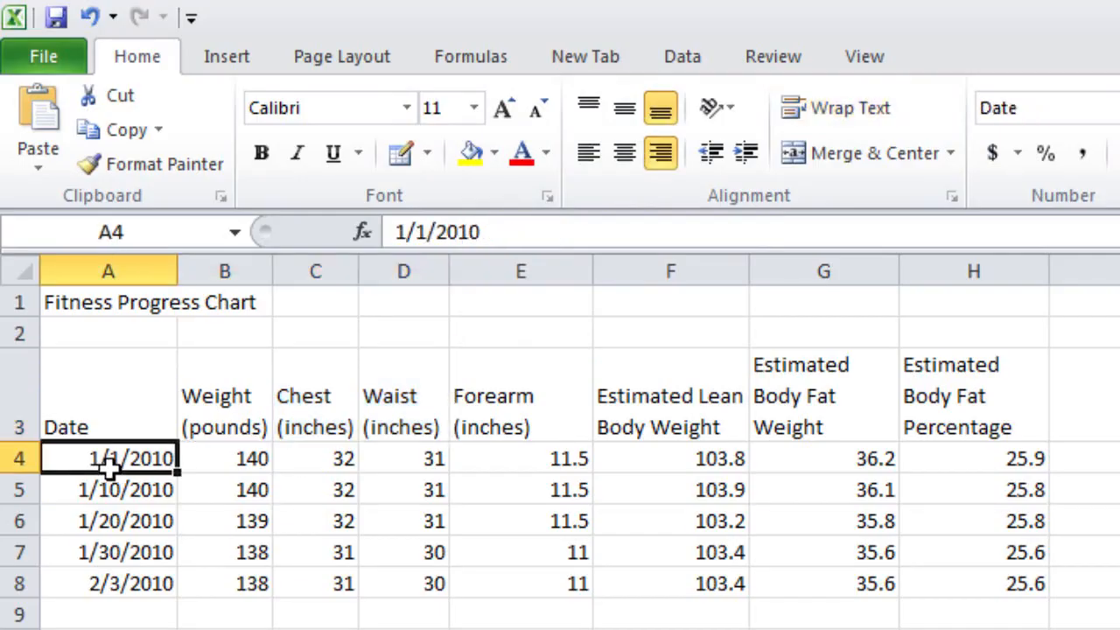
{"action": "left_click", "coordinate": [243, 413]}
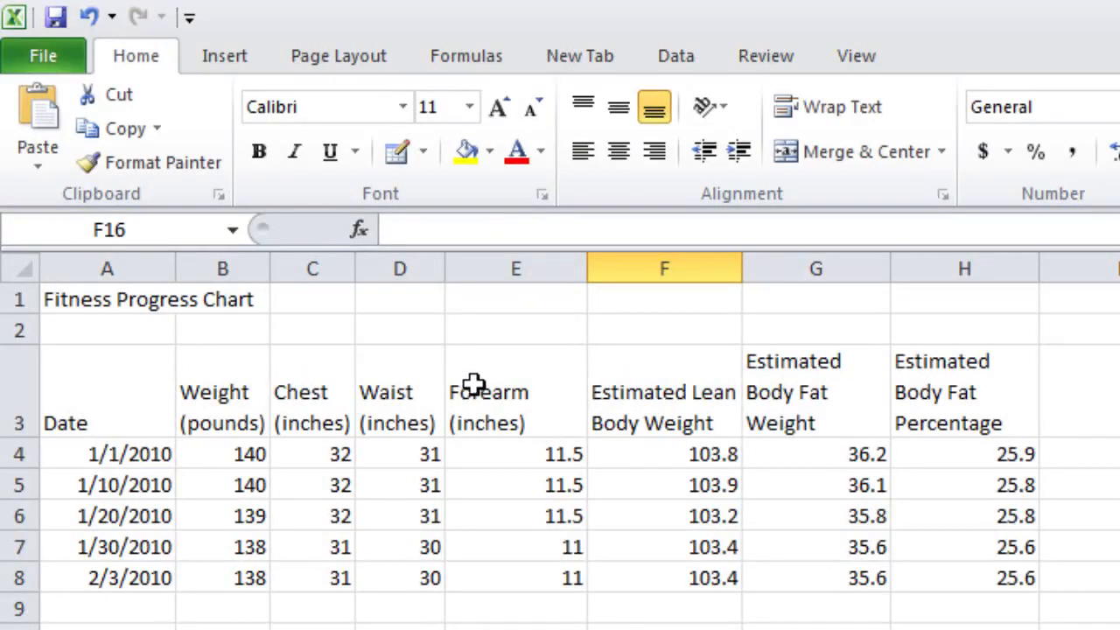
Select the Forearm column cells E3:E8 and examine the available number formats.
{"action": "left_click_drag", "start_coordinate": [475, 388], "coordinate": [527, 565]}
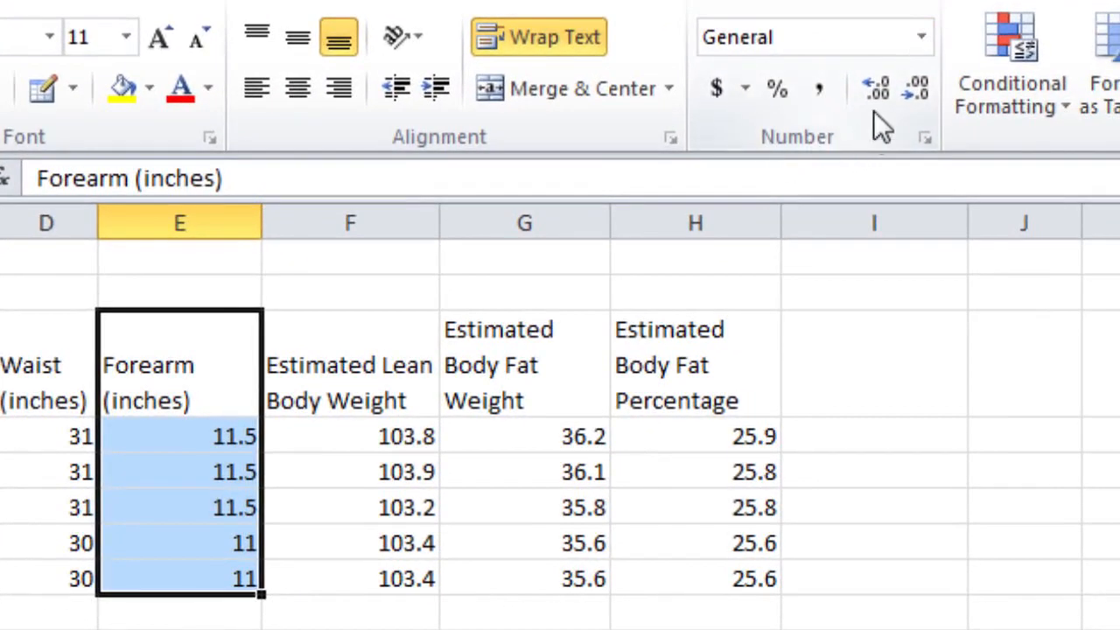
{"action": "left_click", "coordinate": [921, 40]}
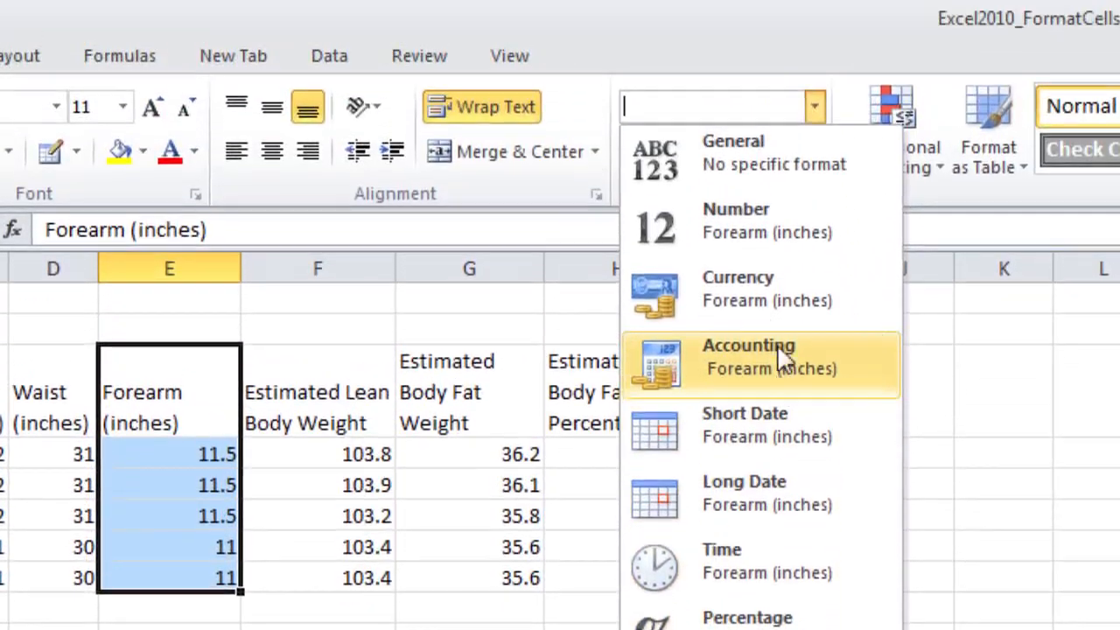
{"action": "left_click", "coordinate": [816, 109]}
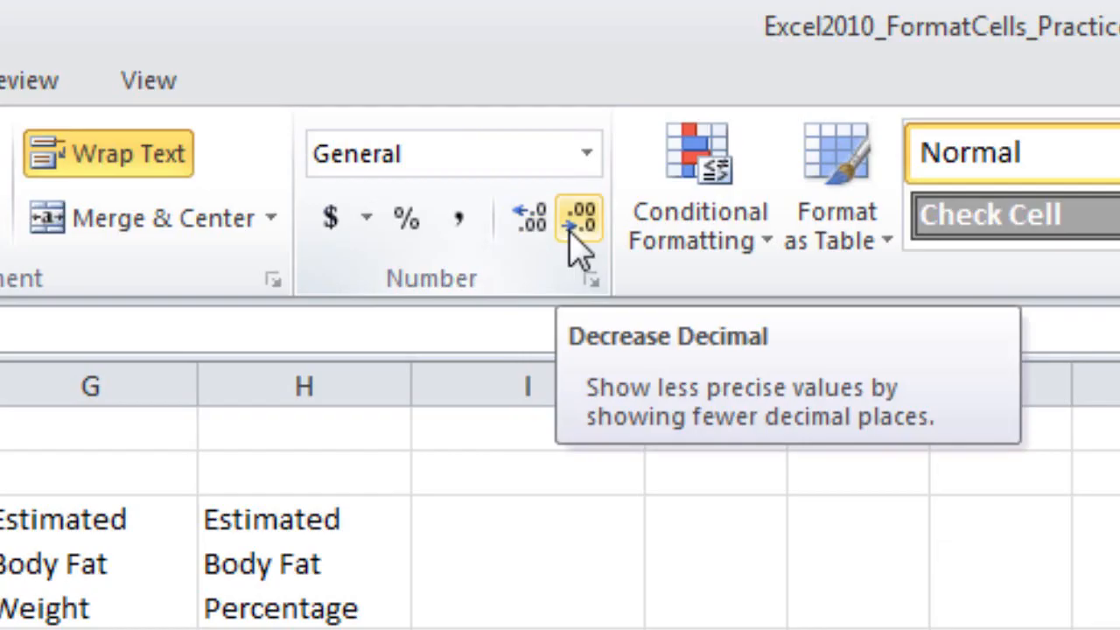
{"action": "left_click", "coordinate": [588, 156]}
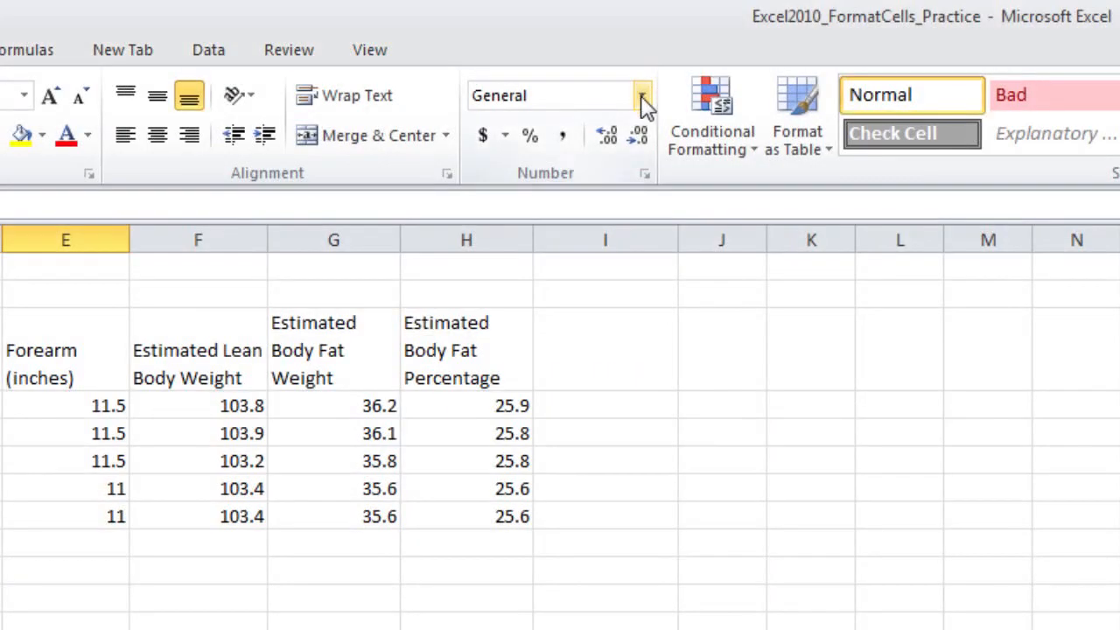
{"action": "left_click", "coordinate": [642, 96]}
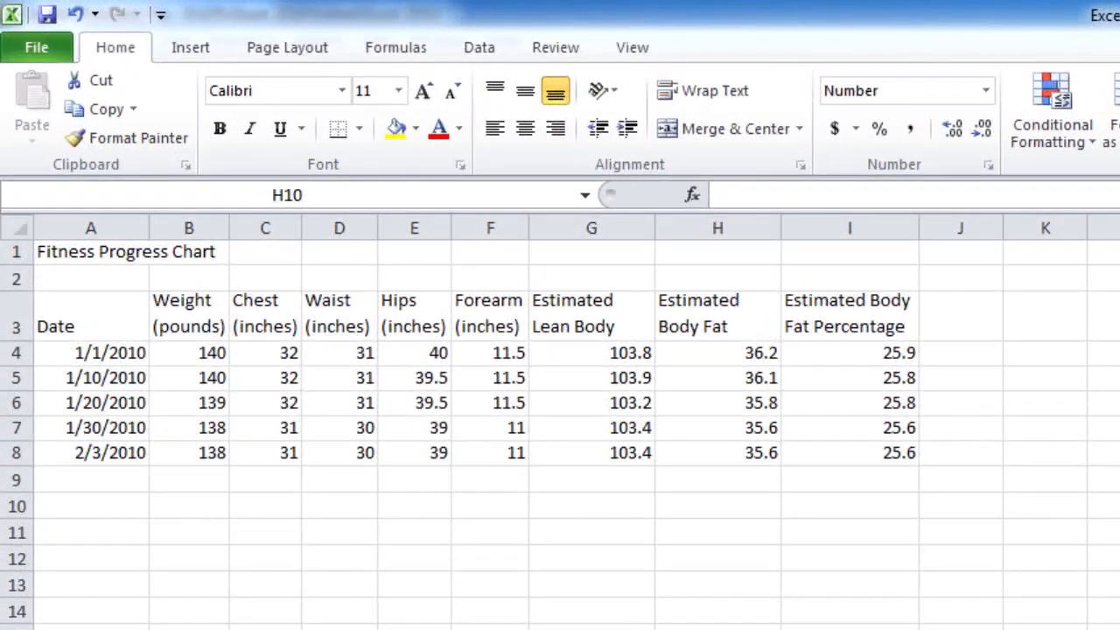
Check the number format of cell H10 and enter 4 in the cell.
{"action": "left_click", "coordinate": [861, 99]}
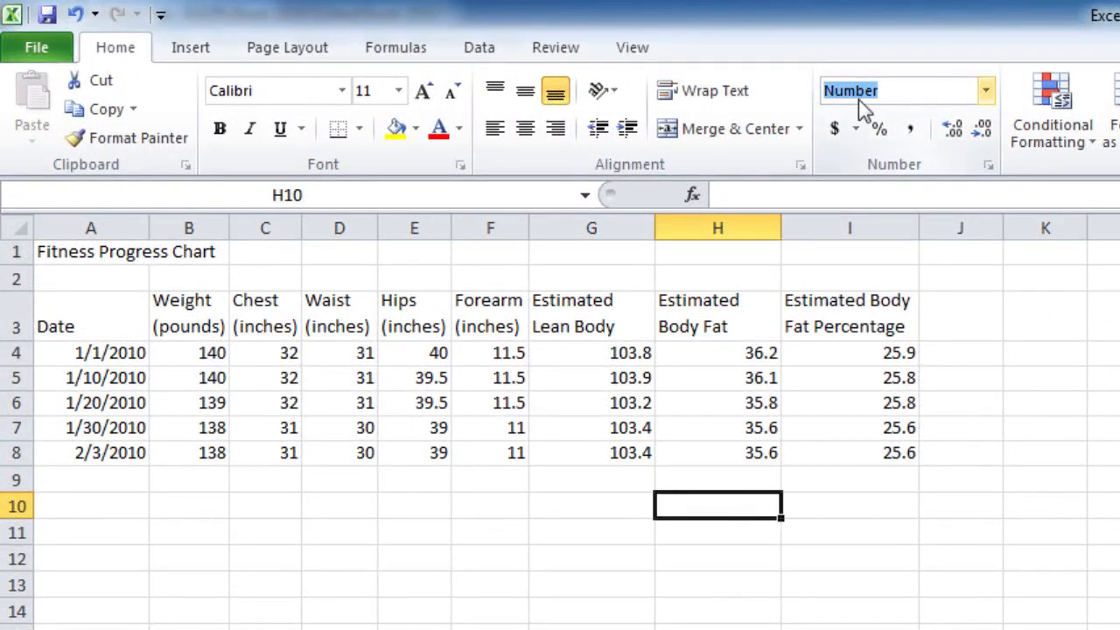
{"action": "left_click", "coordinate": [757, 507]}
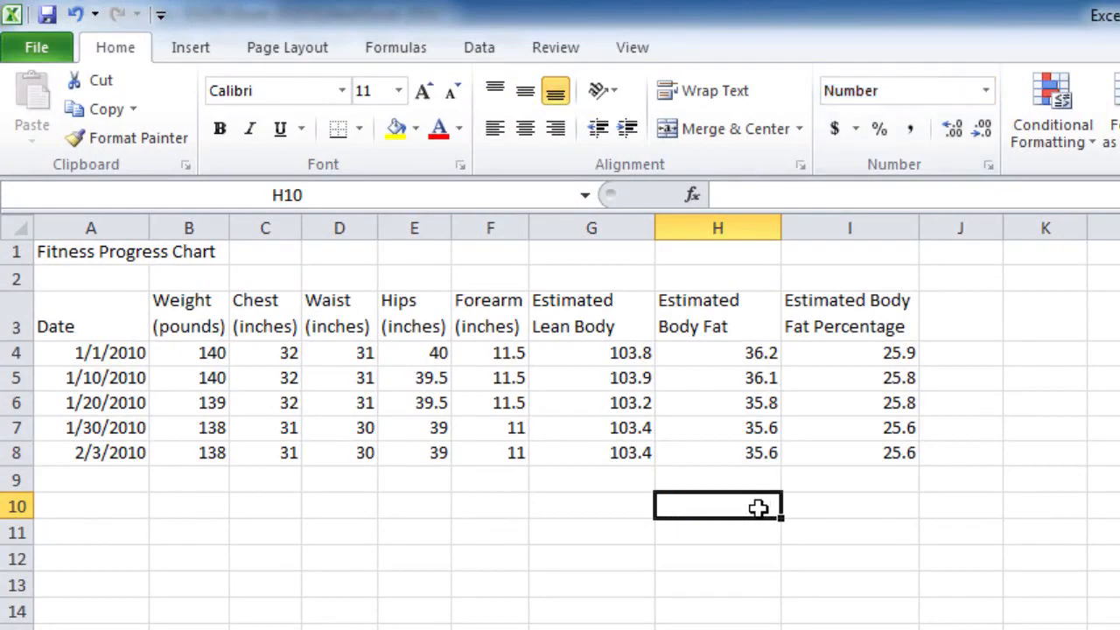
{"action": "type", "text": "4"}
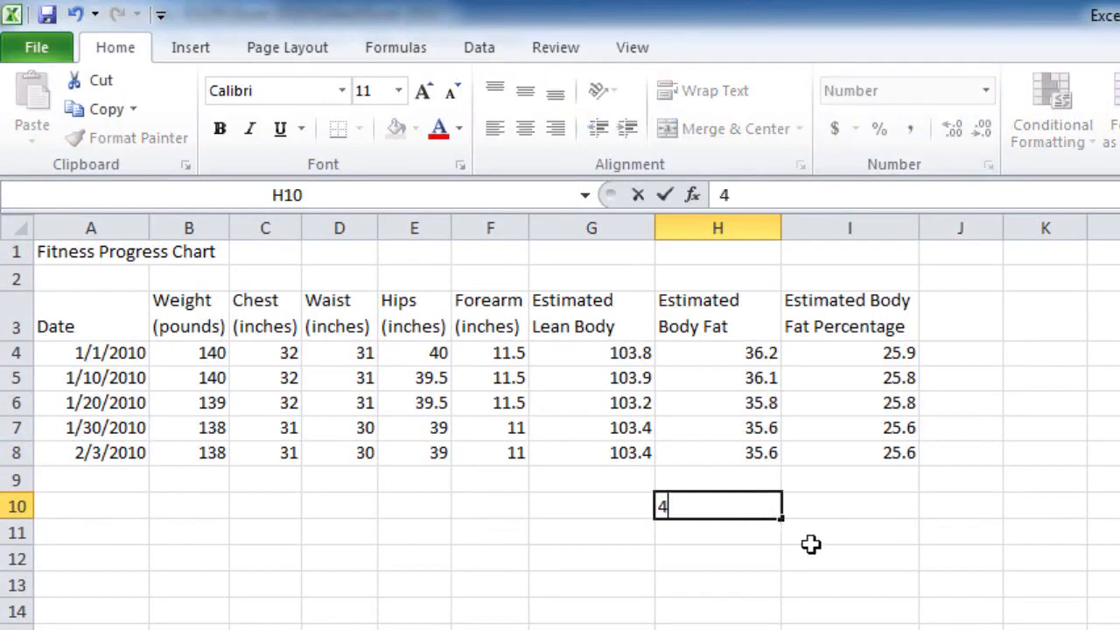
{"action": "key", "text": "Return"}
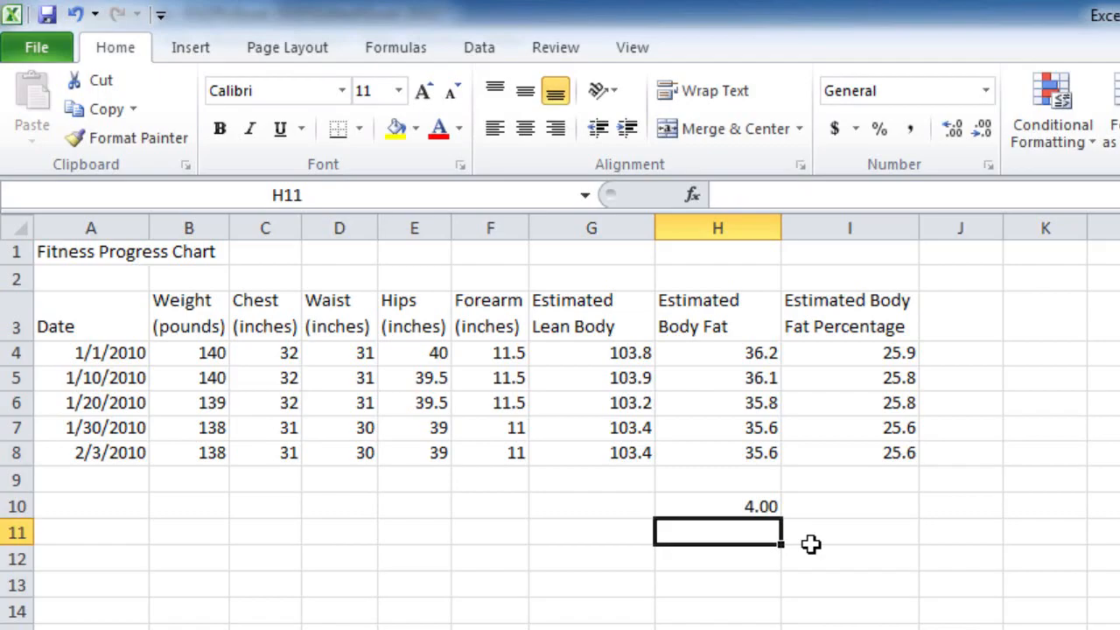
Format cell H10 as Currency and enter 4 in it.
{"action": "left_click", "coordinate": [700, 507]}
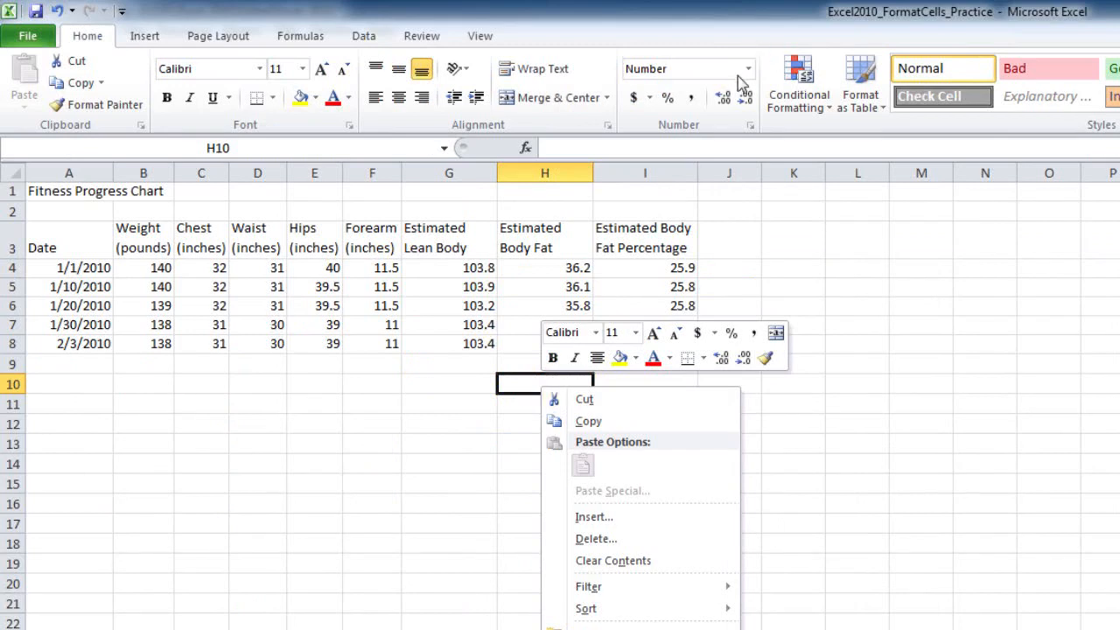
{"action": "left_click", "coordinate": [640, 98]}
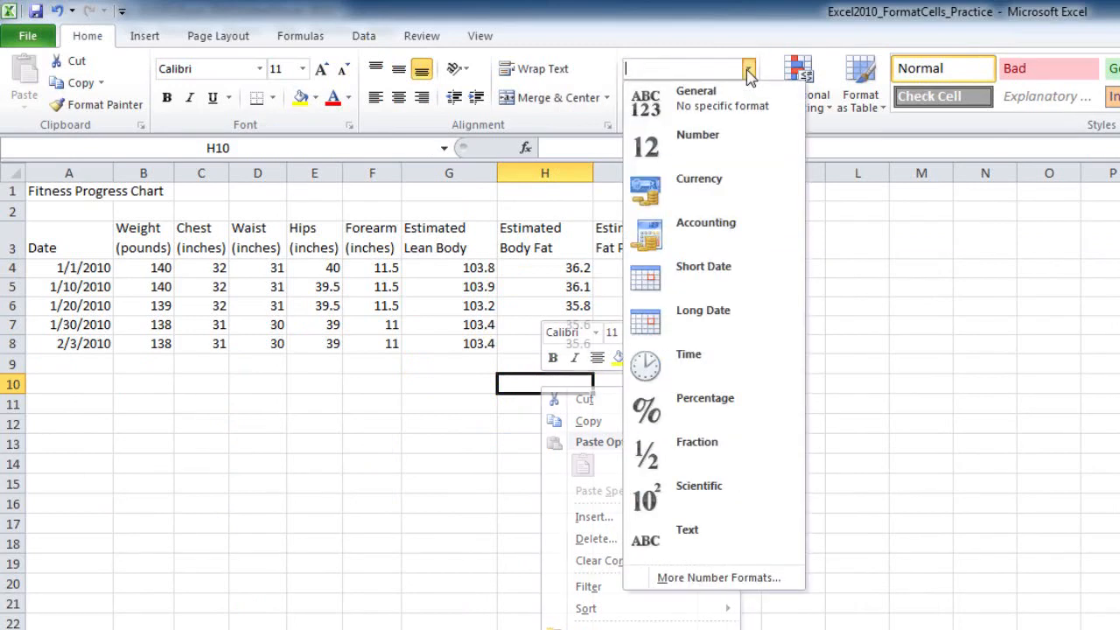
{"action": "left_click", "coordinate": [725, 183]}
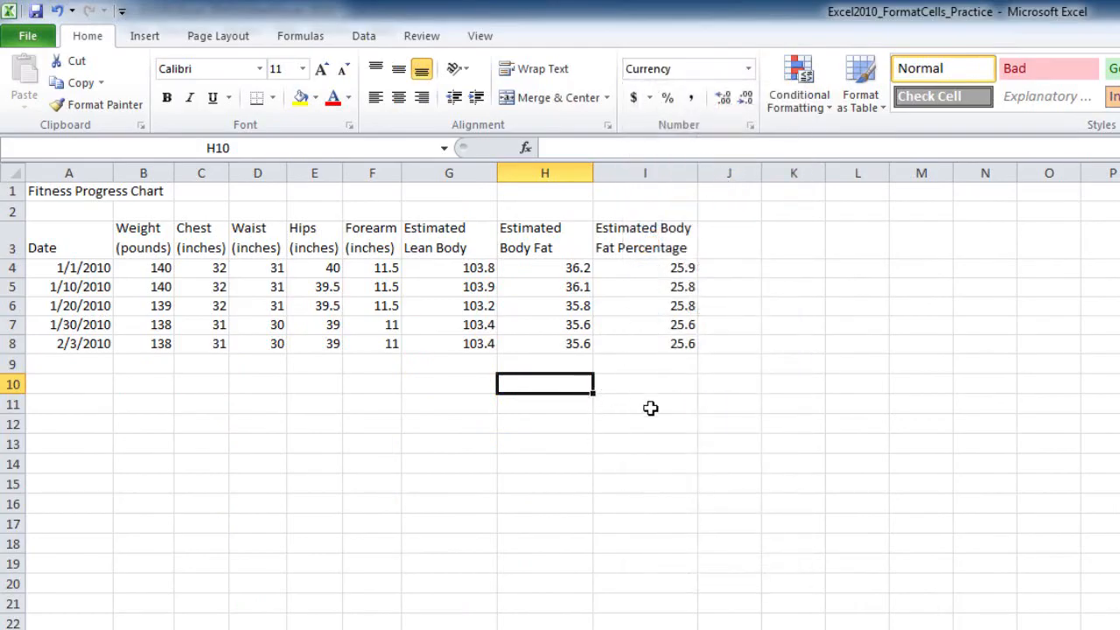
{"action": "type", "text": "4"}
{"action": "key", "text": "Return"}
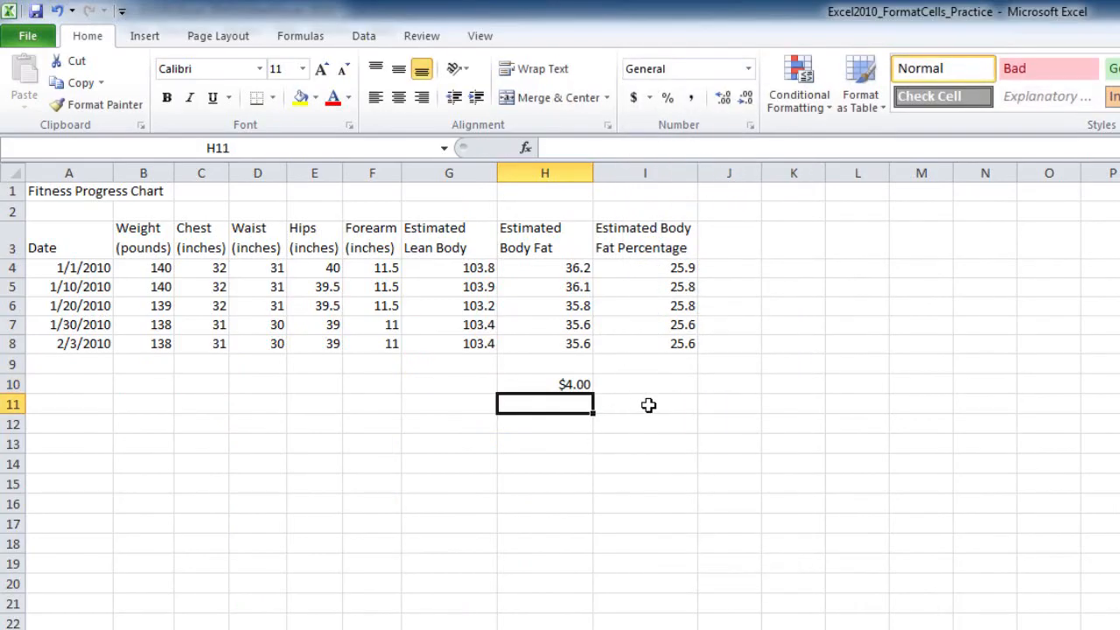
Format cell H10 as Percentage, enter .75 in it and reselect the cell.
{"action": "left_click", "coordinate": [544, 384]}
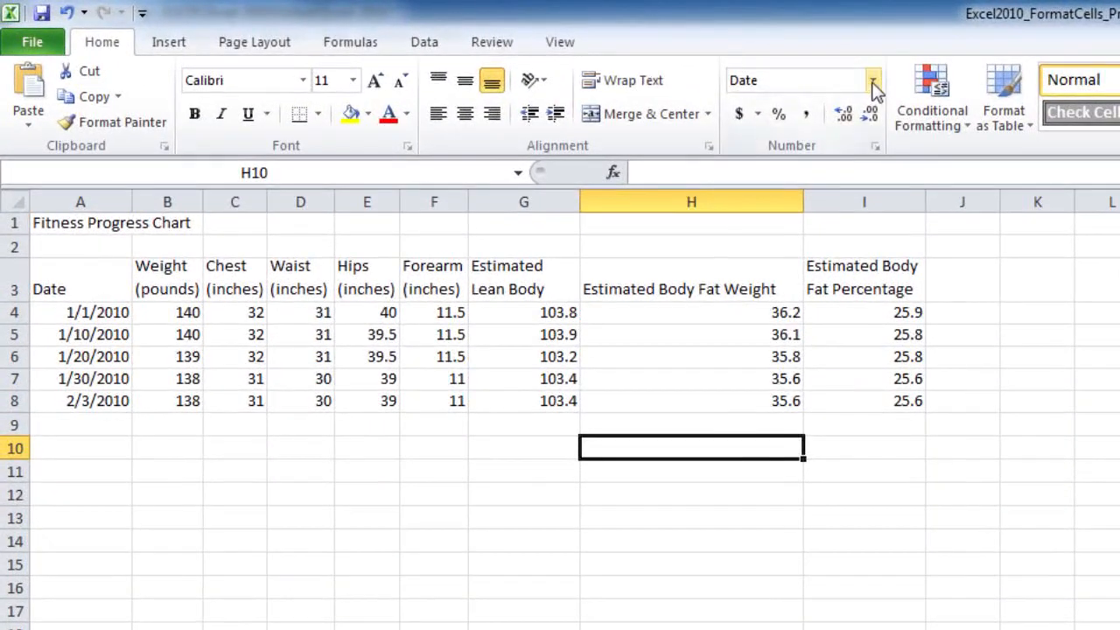
{"action": "left_click", "coordinate": [873, 84]}
{"action": "left_click", "coordinate": [846, 460]}
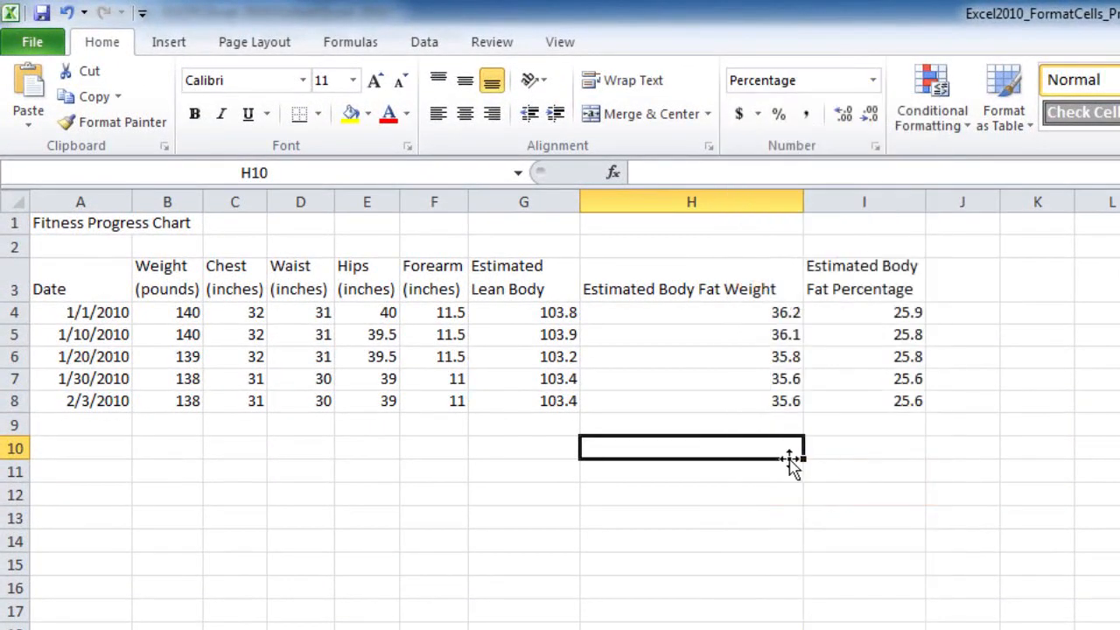
{"action": "type", "text": ".75"}
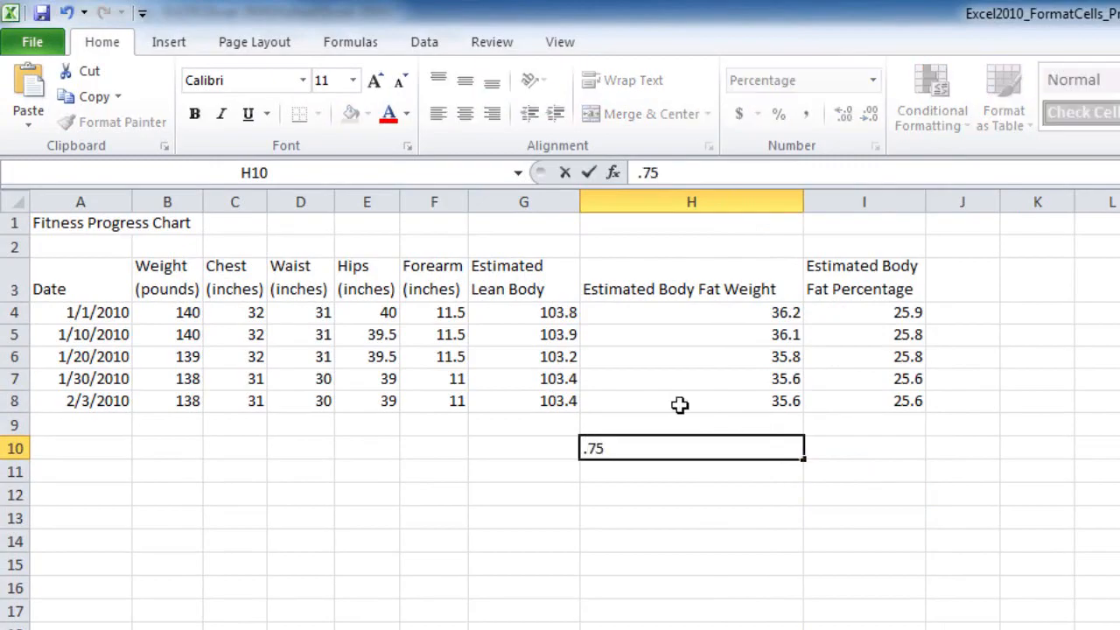
{"action": "key", "text": "Return"}
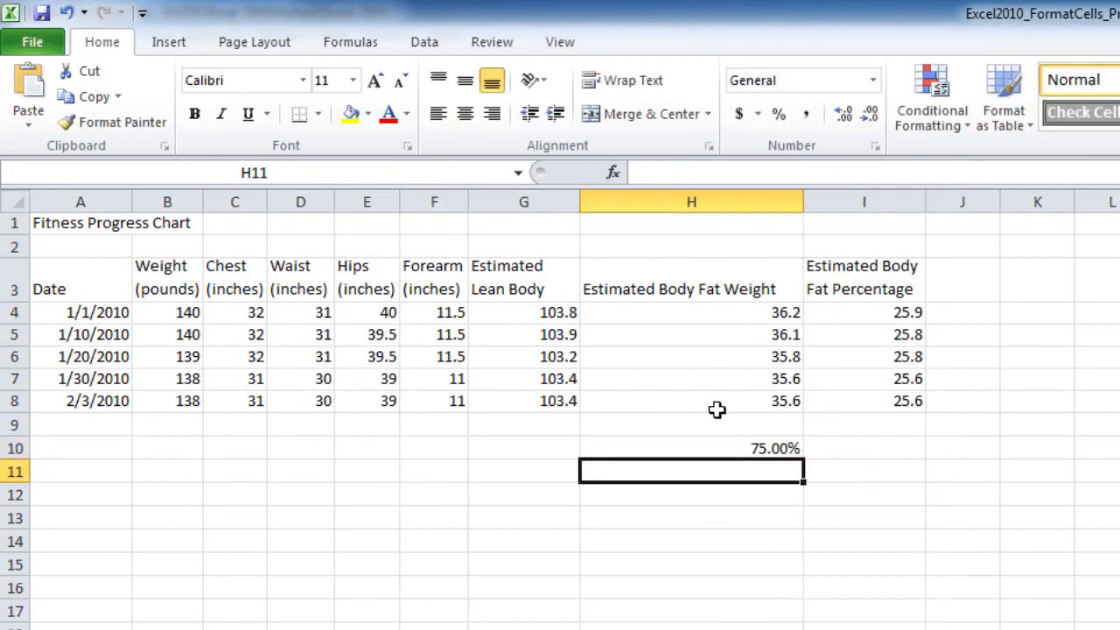
{"action": "left_click", "coordinate": [719, 453]}
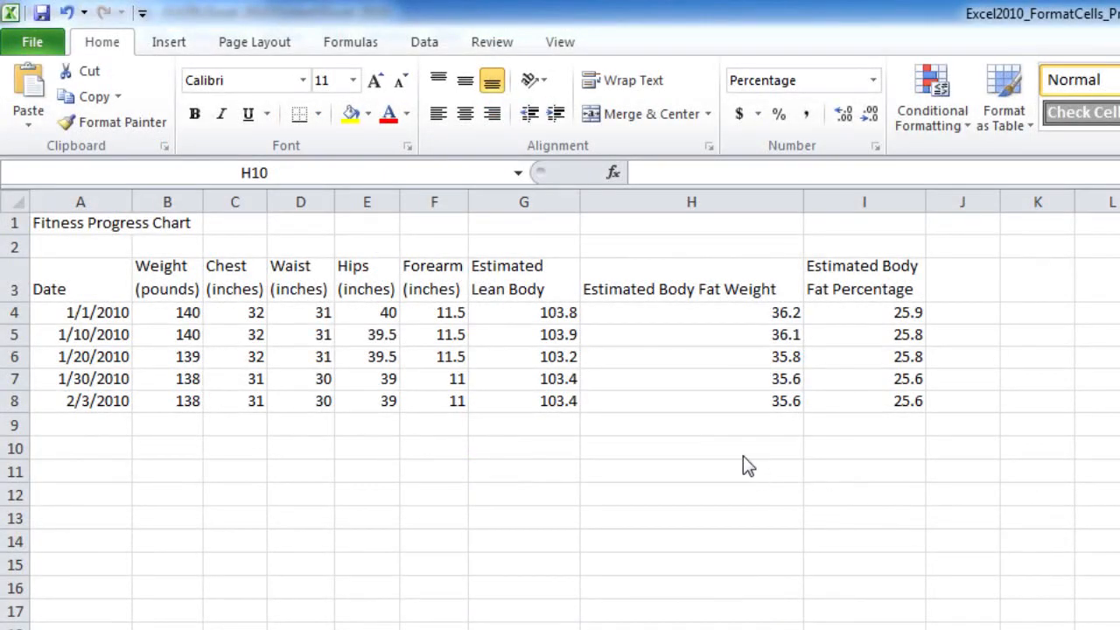
Format cell H10 as Fraction, enter 1/4 in it and check the value stored in the cell.
{"action": "left_click", "coordinate": [744, 453]}
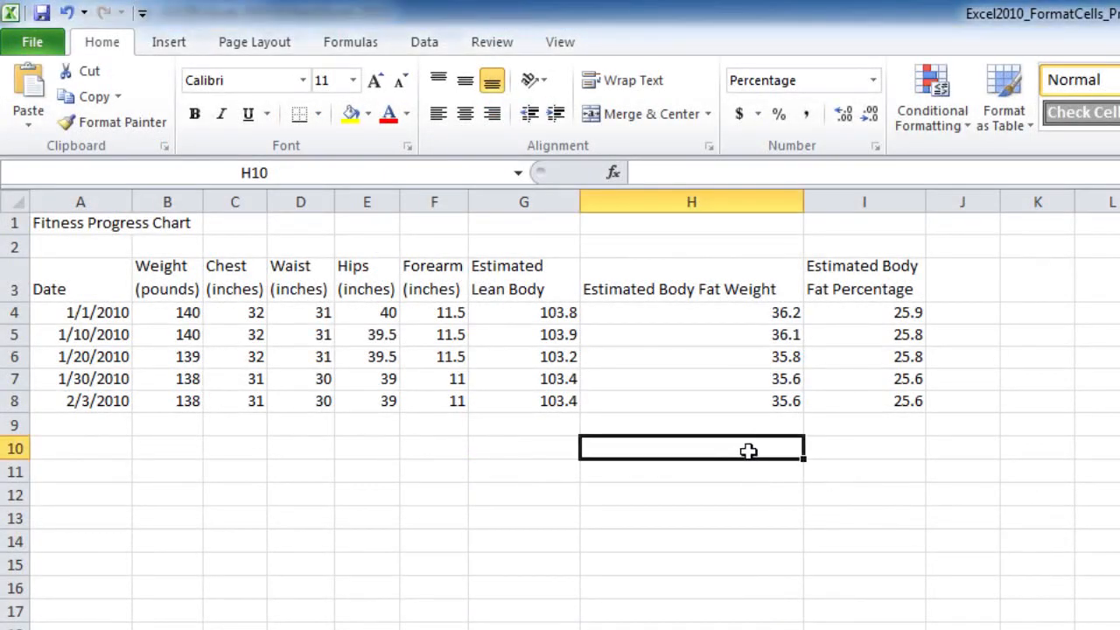
{"action": "left_click", "coordinate": [873, 80]}
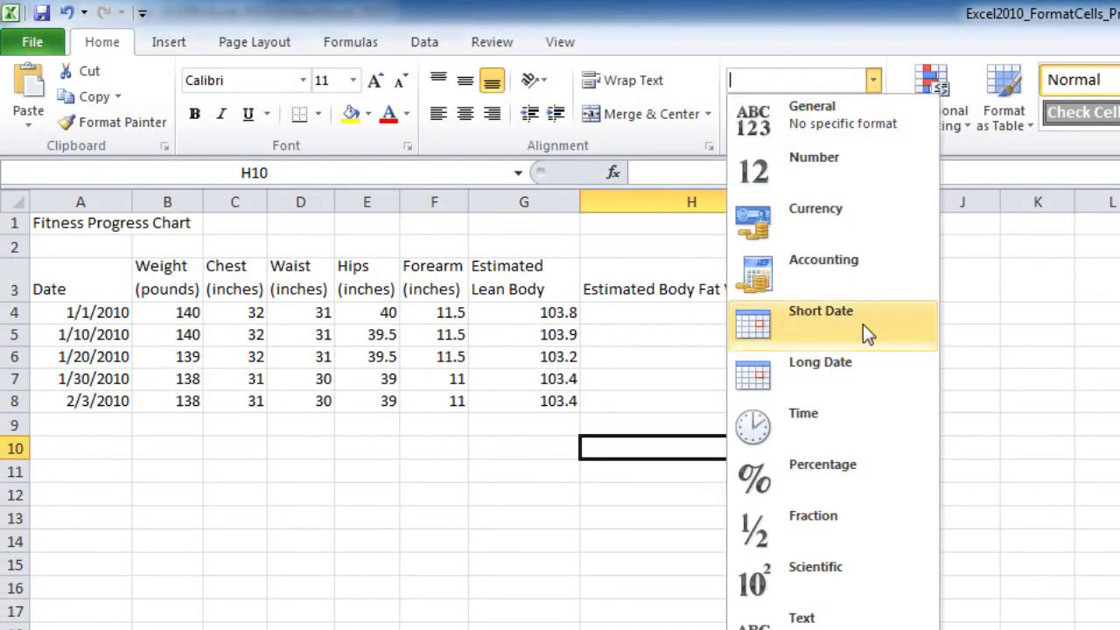
{"action": "left_click", "coordinate": [845, 520]}
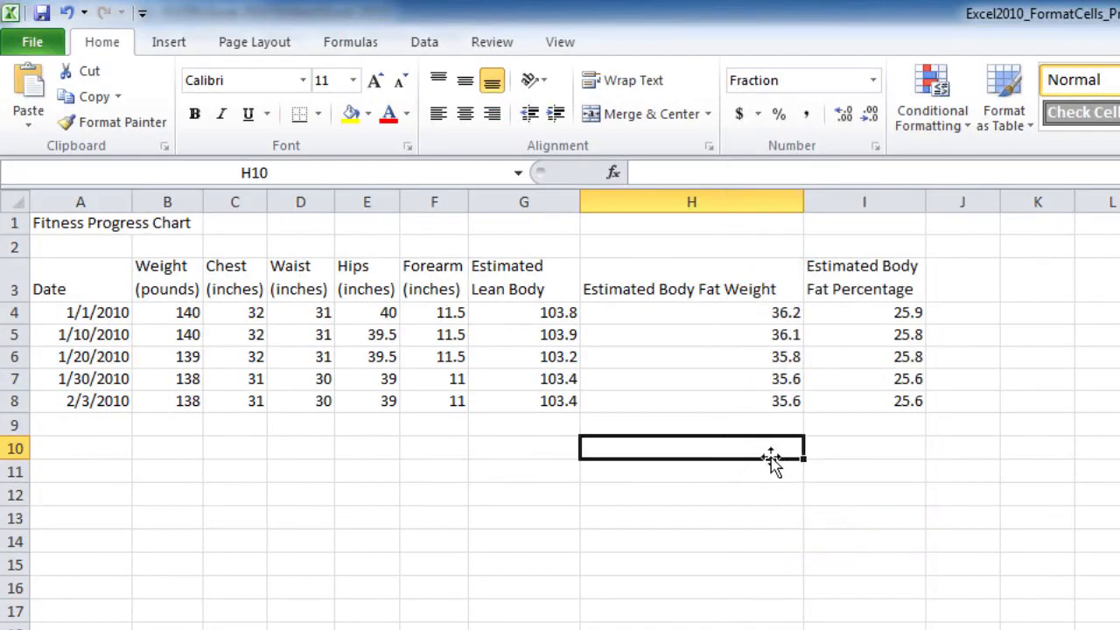
{"action": "type", "text": "1"}
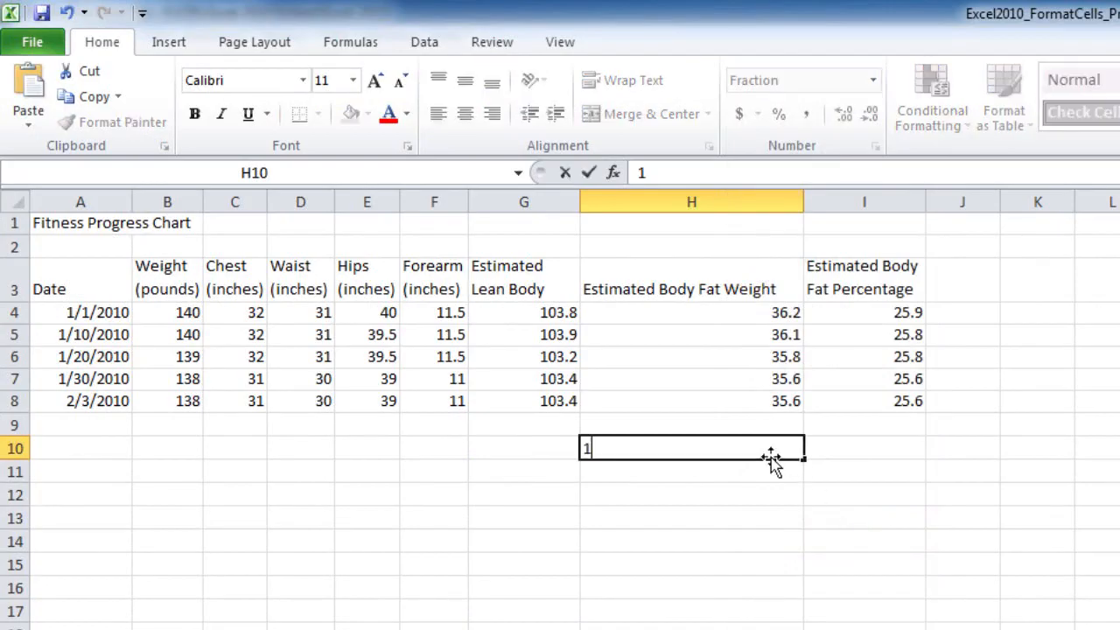
{"action": "type", "text": "/4"}
{"action": "key", "text": "Return"}
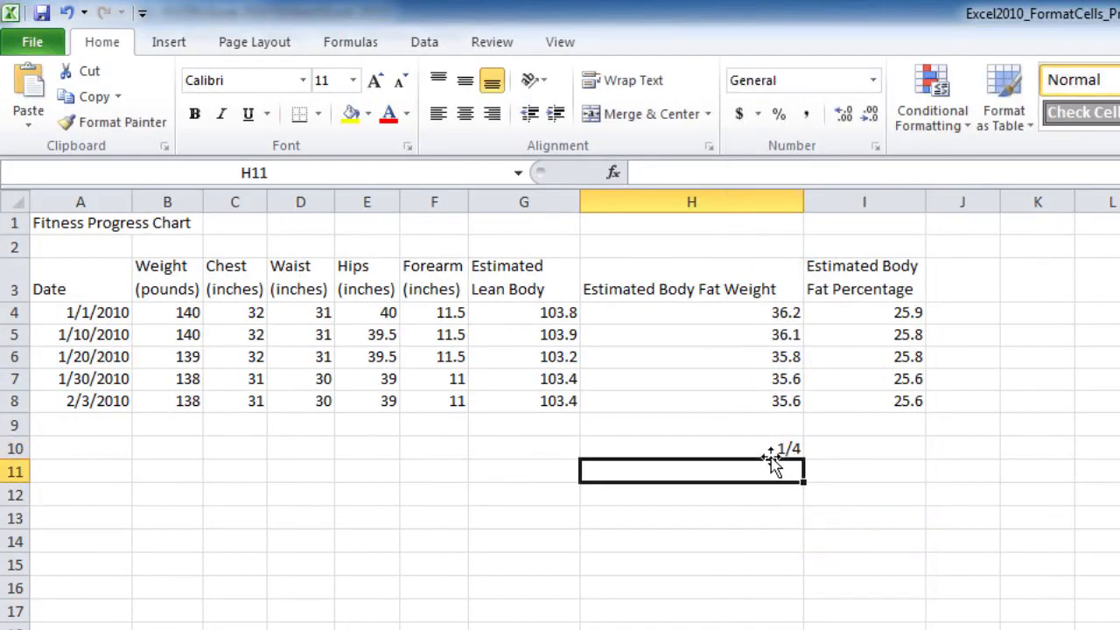
{"action": "left_click", "coordinate": [769, 452]}
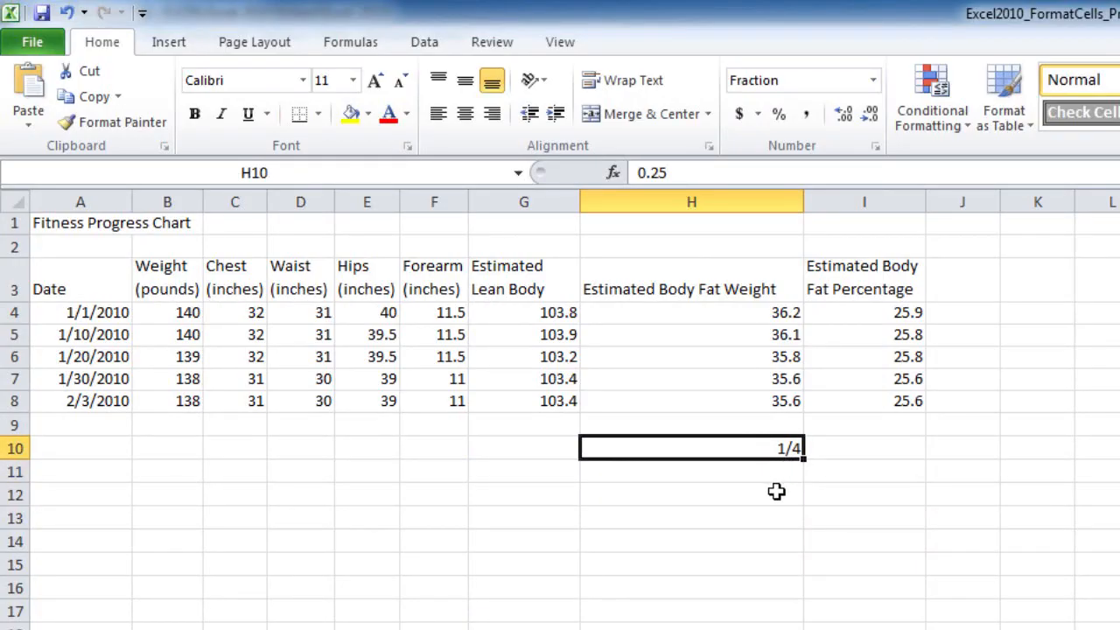
Set cell H11 to the General format, enter 1/4 in it and reselect the cell to compare.
{"action": "left_click", "coordinate": [776, 480]}
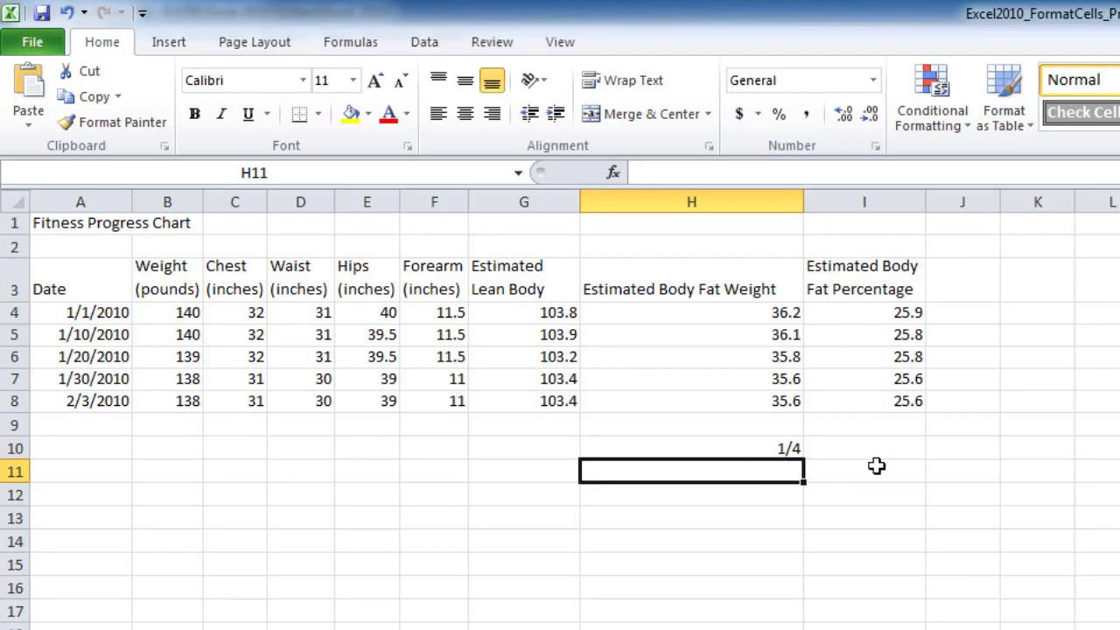
{"action": "left_click", "coordinate": [872, 80]}
{"action": "left_click", "coordinate": [866, 143]}
{"action": "type", "text": "1/4"}
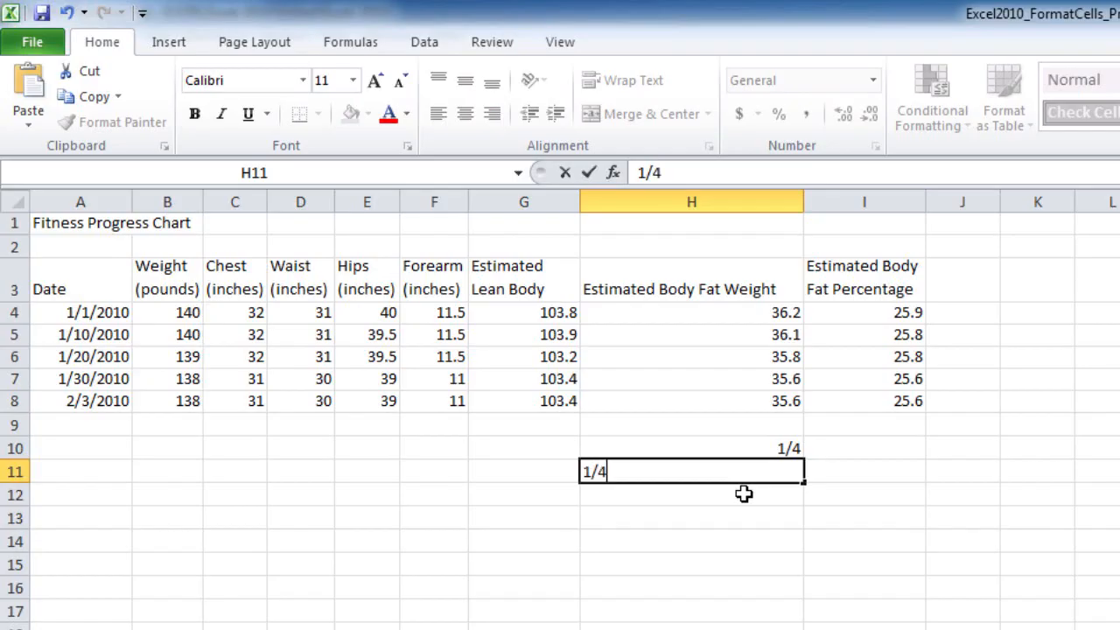
{"action": "key", "text": "Return"}
{"action": "left_click", "coordinate": [718, 473]}
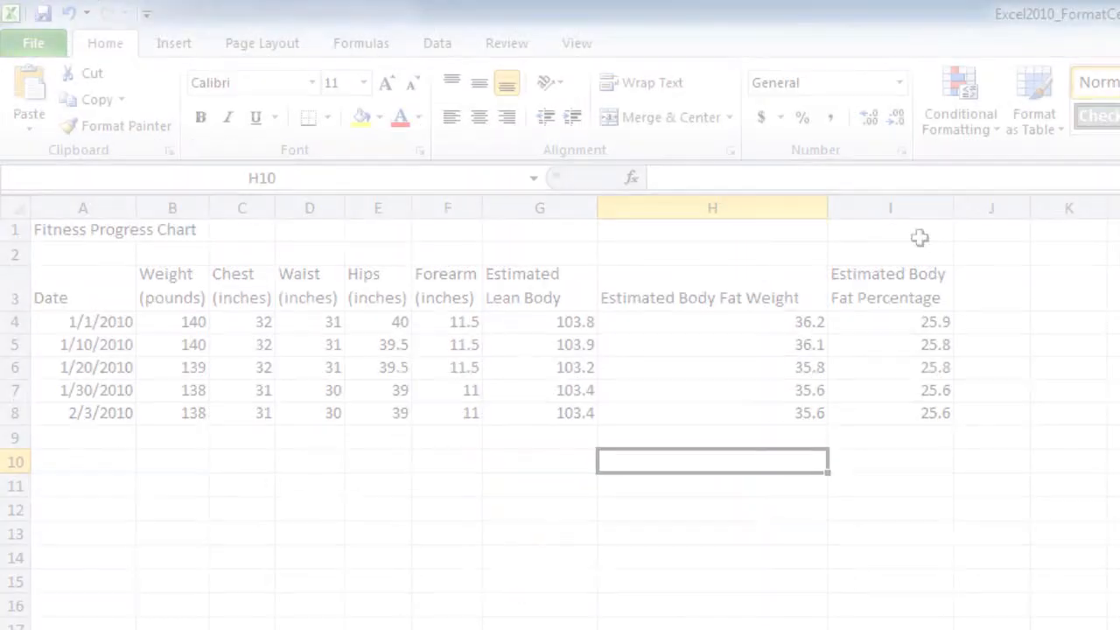
Format cell H10 as Scientific, enter 140000 in it and reselect the cell.
{"action": "left_click", "coordinate": [899, 84]}
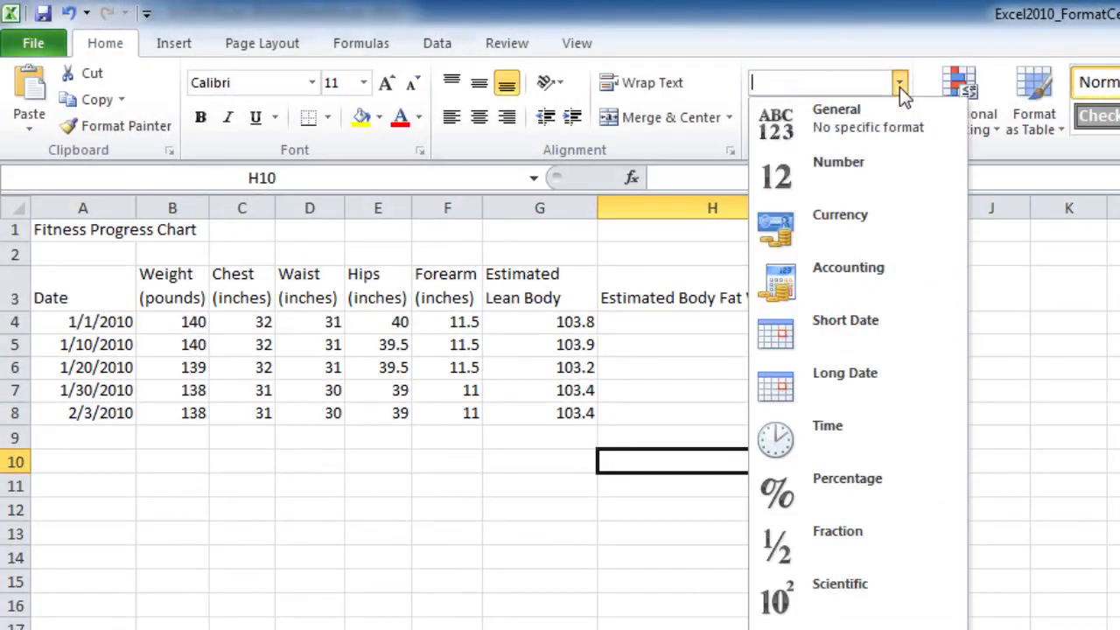
{"action": "left_click", "coordinate": [835, 586]}
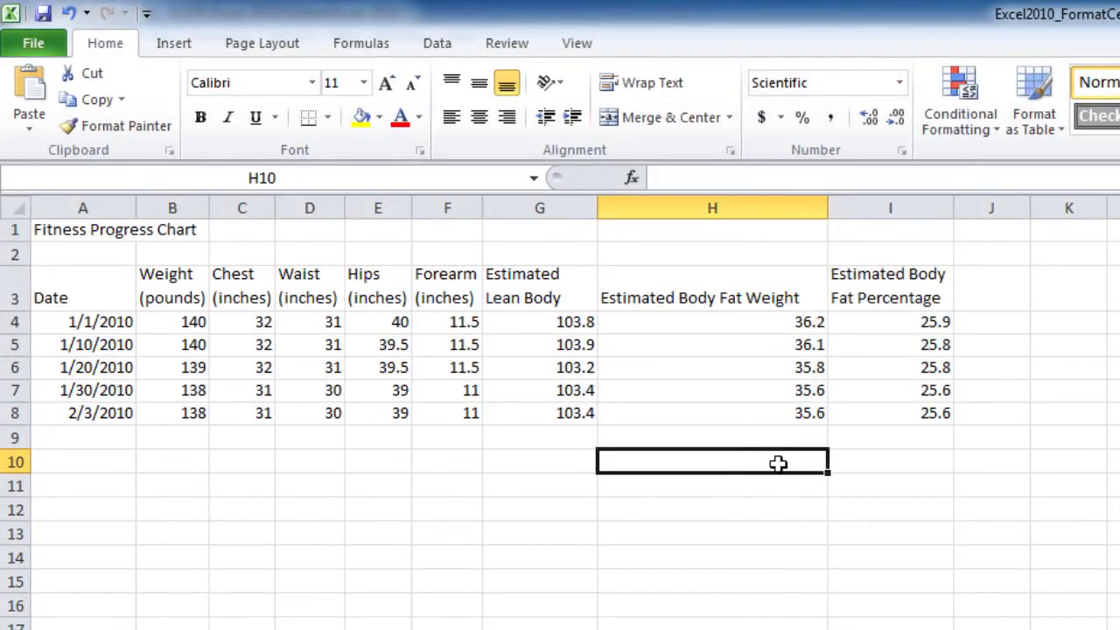
{"action": "type", "text": "140000"}
{"action": "key", "text": "Return"}
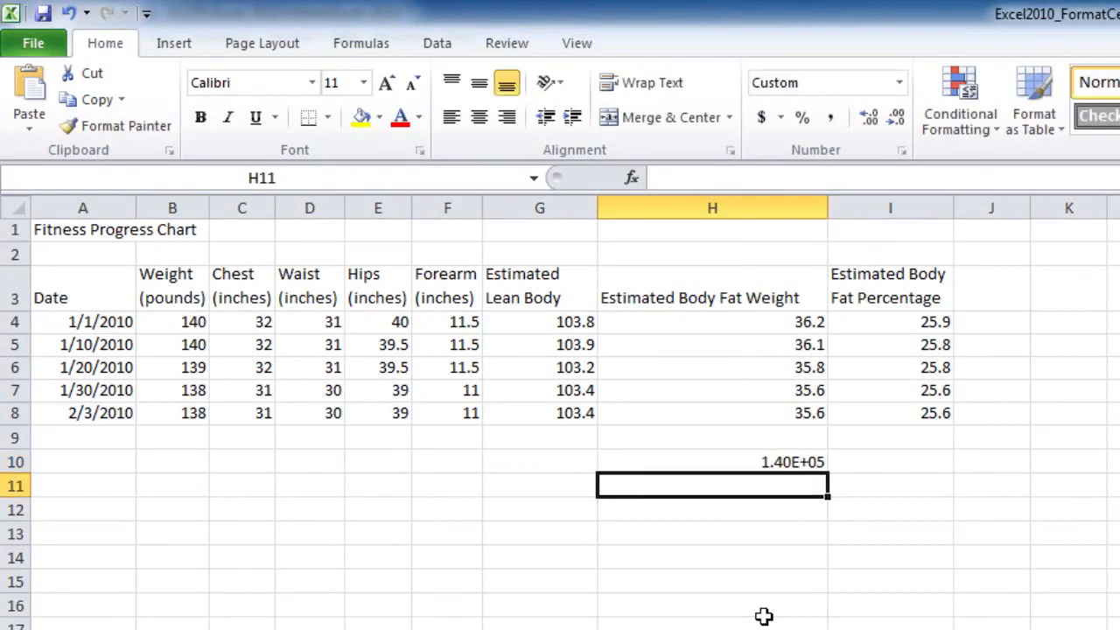
{"action": "left_click", "coordinate": [731, 465]}
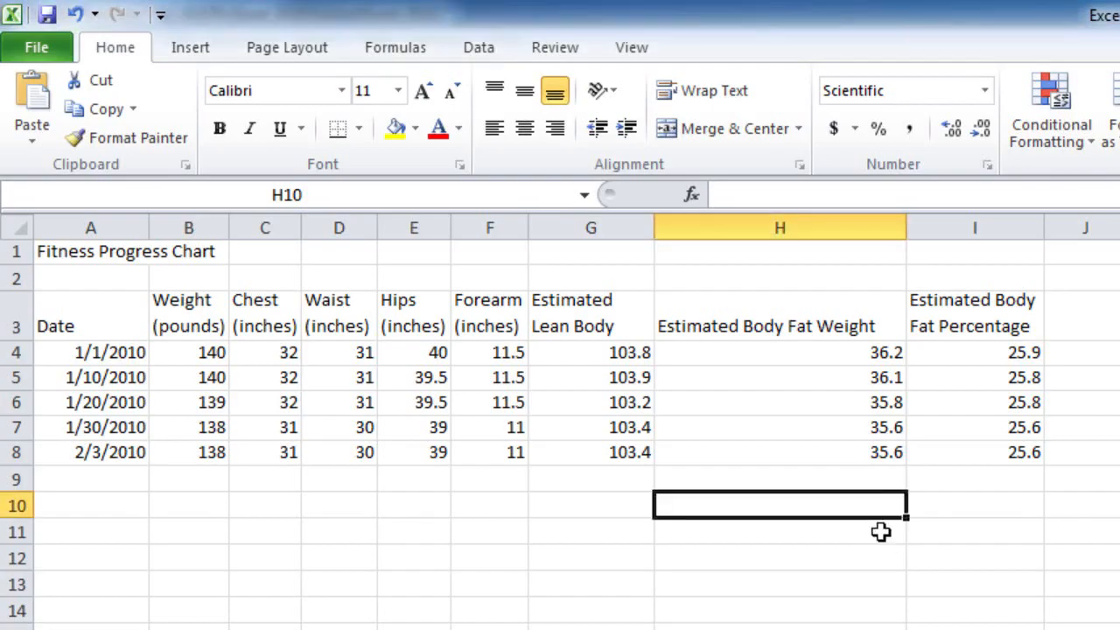
Apply a custom-chosen Currency format with the PKR symbol and 2 decimal places to cell H10, and enter 2 in it.
{"action": "left_click", "coordinate": [977, 87]}
{"action": "left_click", "coordinate": [822, 555]}
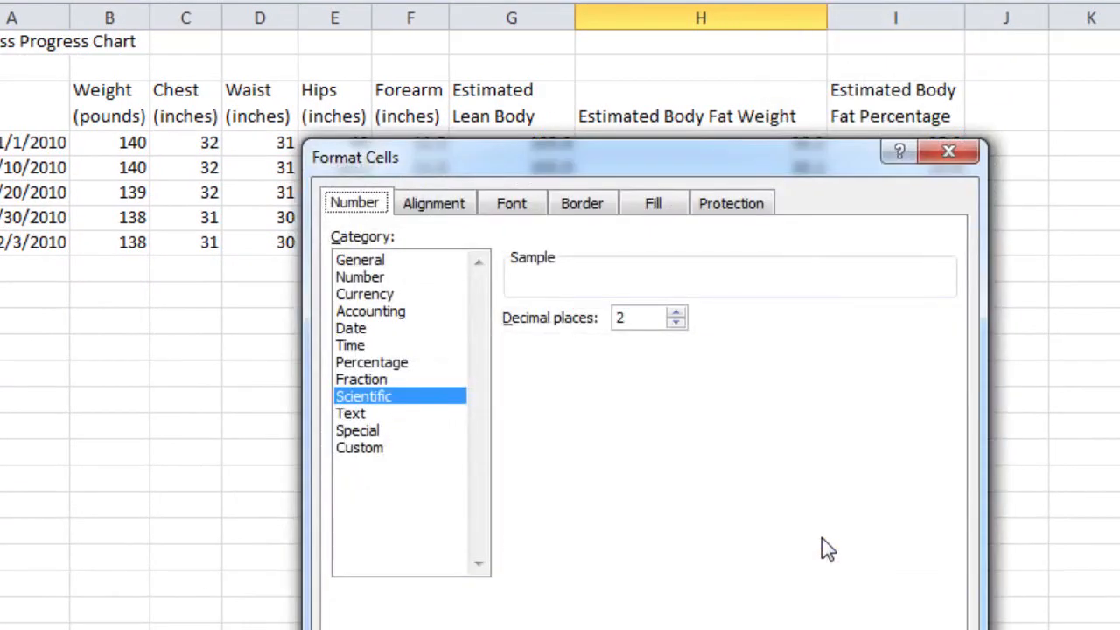
{"action": "left_click", "coordinate": [395, 340]}
{"action": "left_click", "coordinate": [402, 203]}
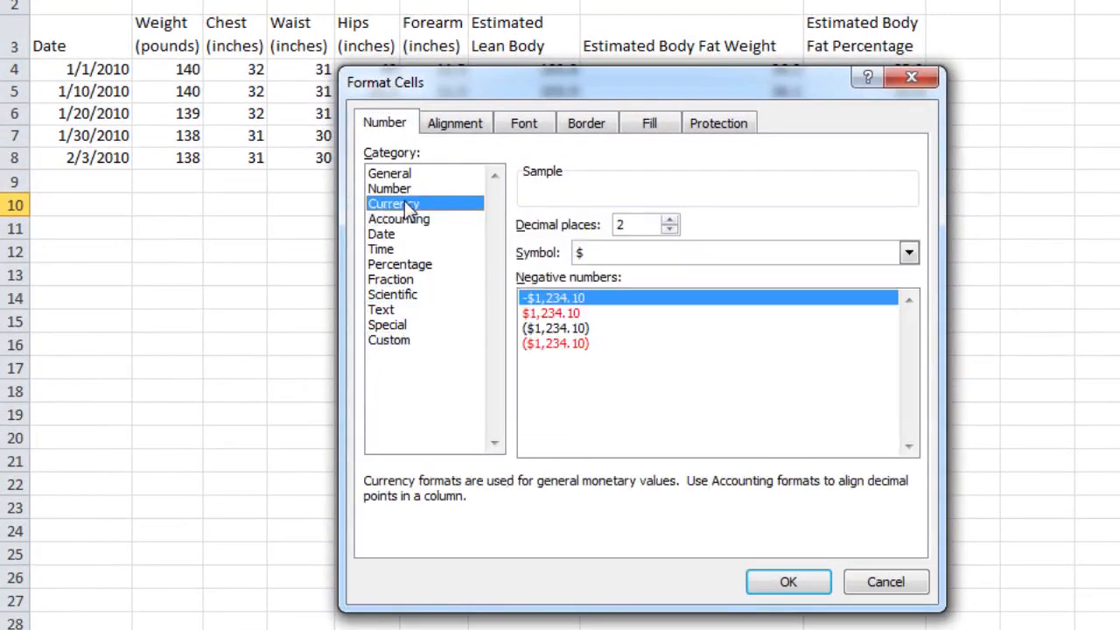
{"action": "left_click", "coordinate": [909, 253]}
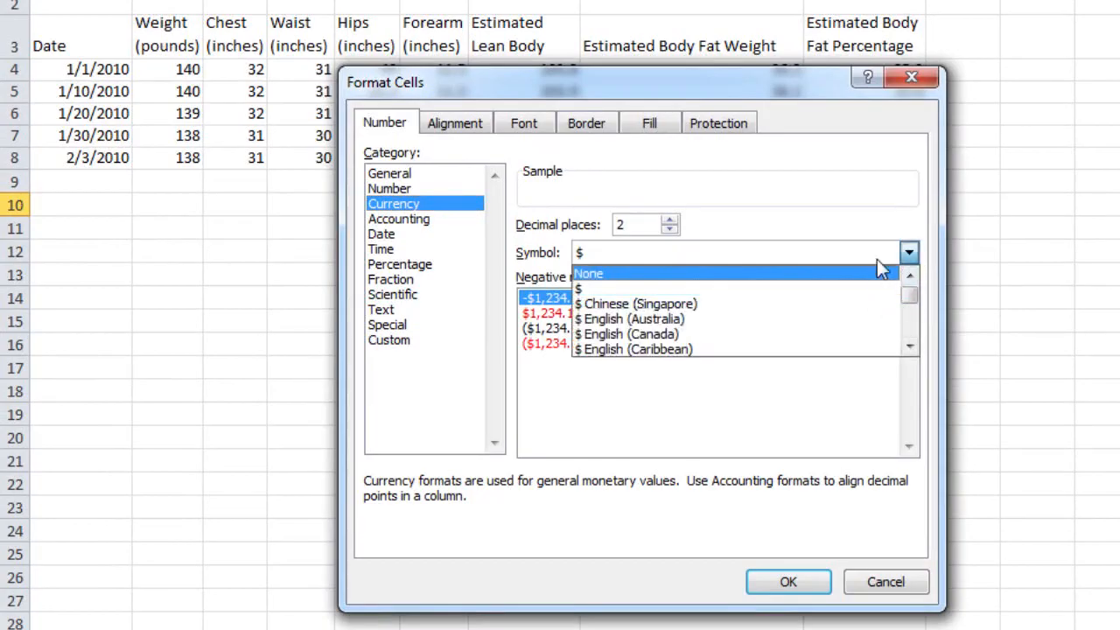
{"action": "type", "text": "pk"}
{"action": "left_click", "coordinate": [603, 348]}
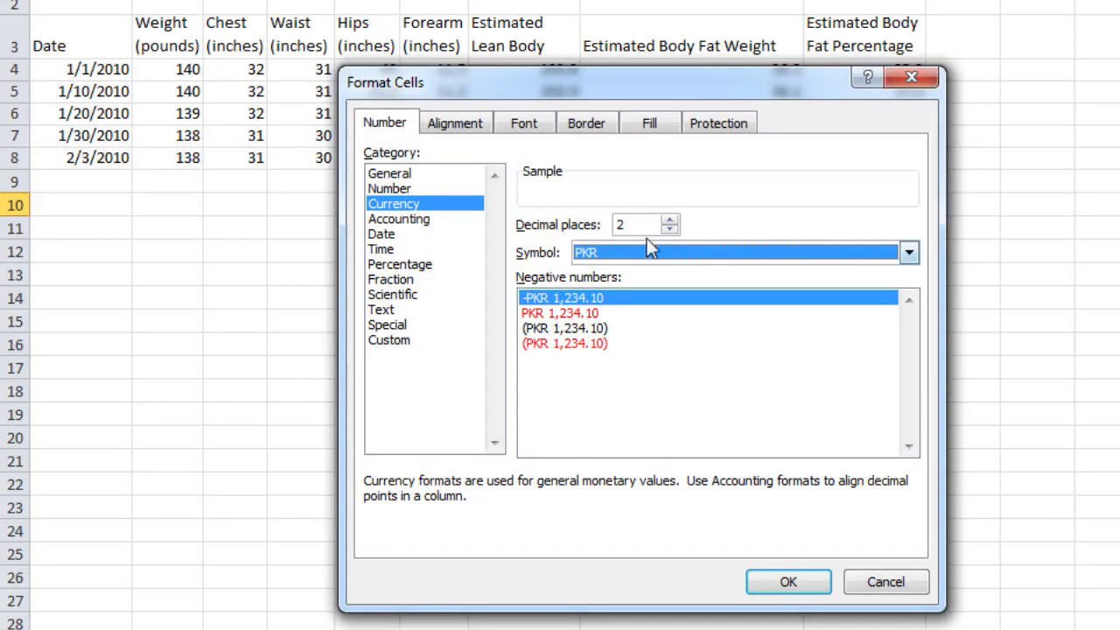
{"action": "left_click", "coordinate": [669, 221]}
{"action": "left_click", "coordinate": [668, 230]}
{"action": "left_click", "coordinate": [796, 582]}
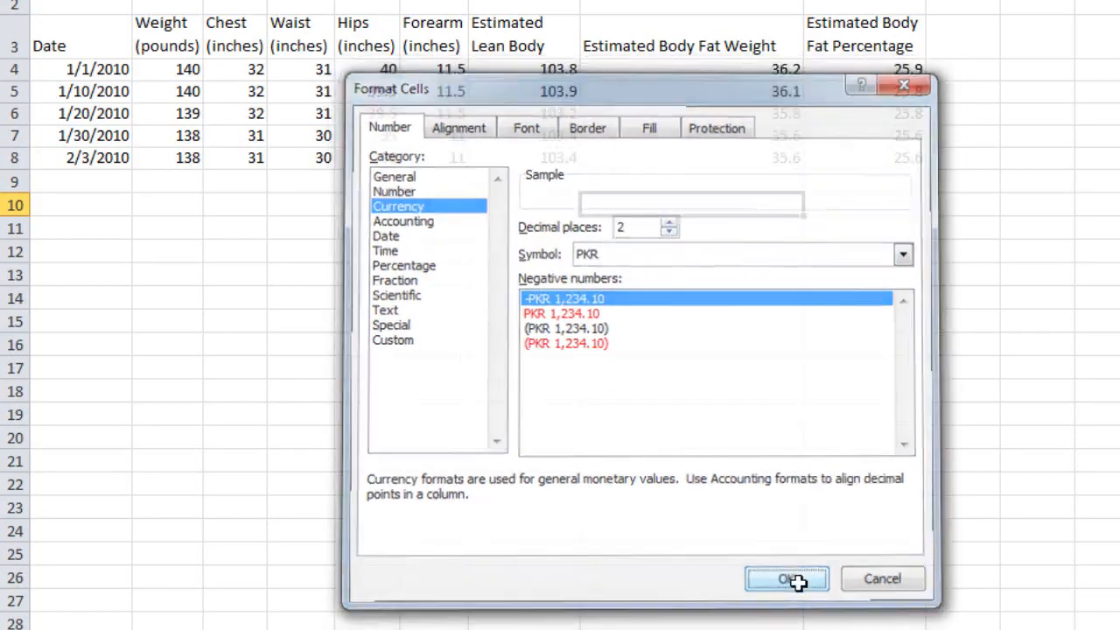
{"action": "type", "text": "2"}
{"action": "key", "text": "Return"}
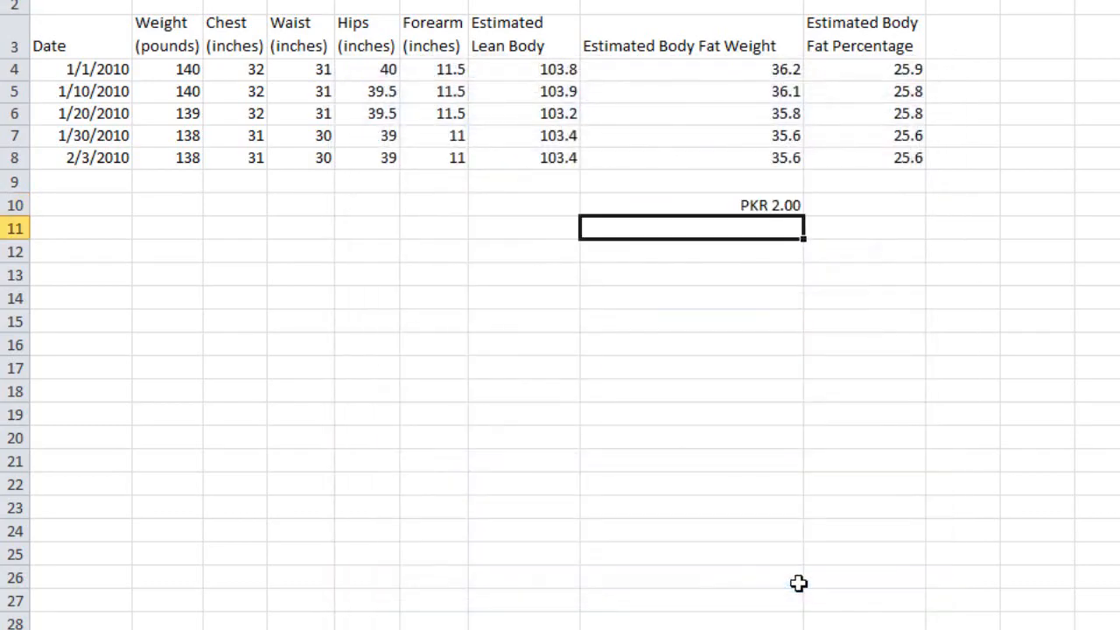